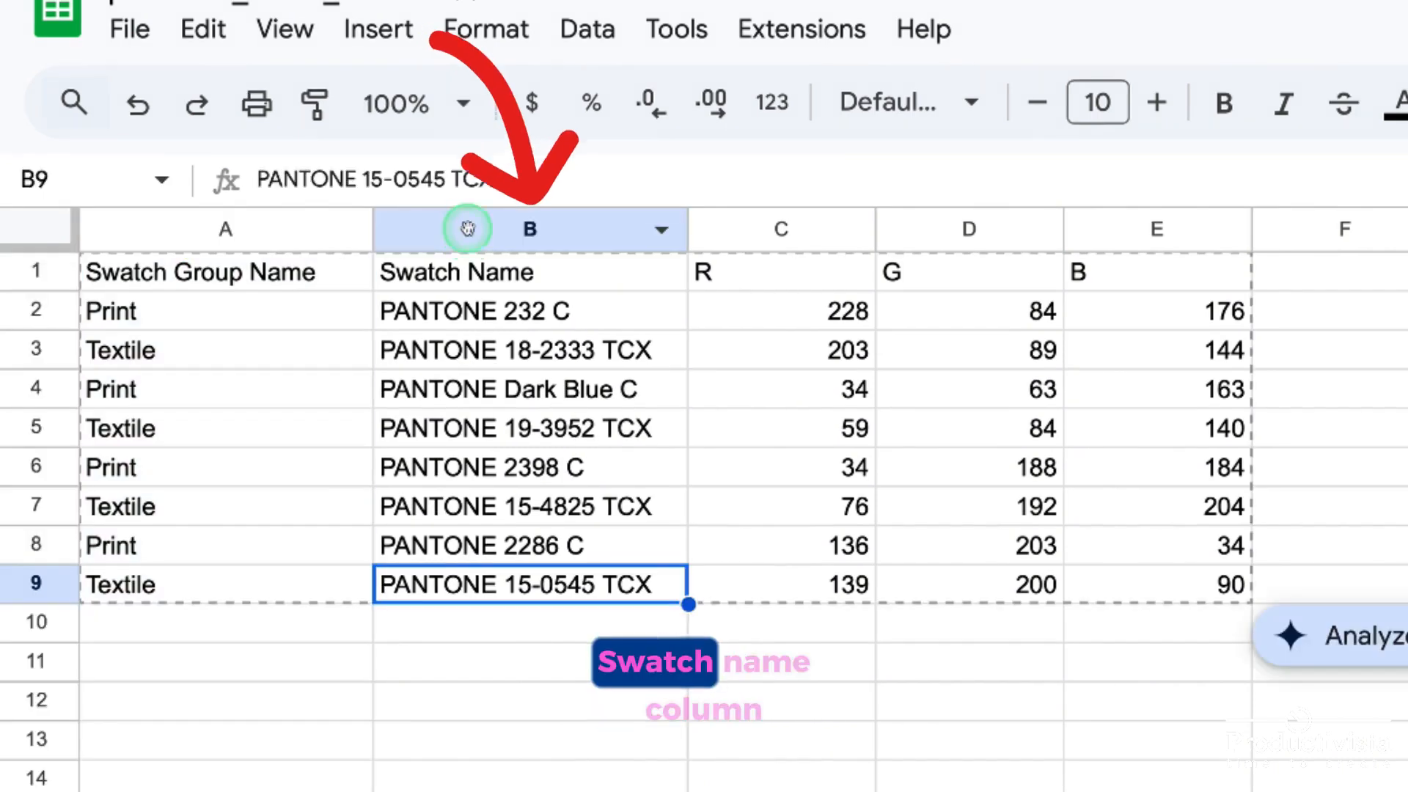
Examine the Swatch Name, R, G and B columns of the swatch sheet one after another
click(469, 226)
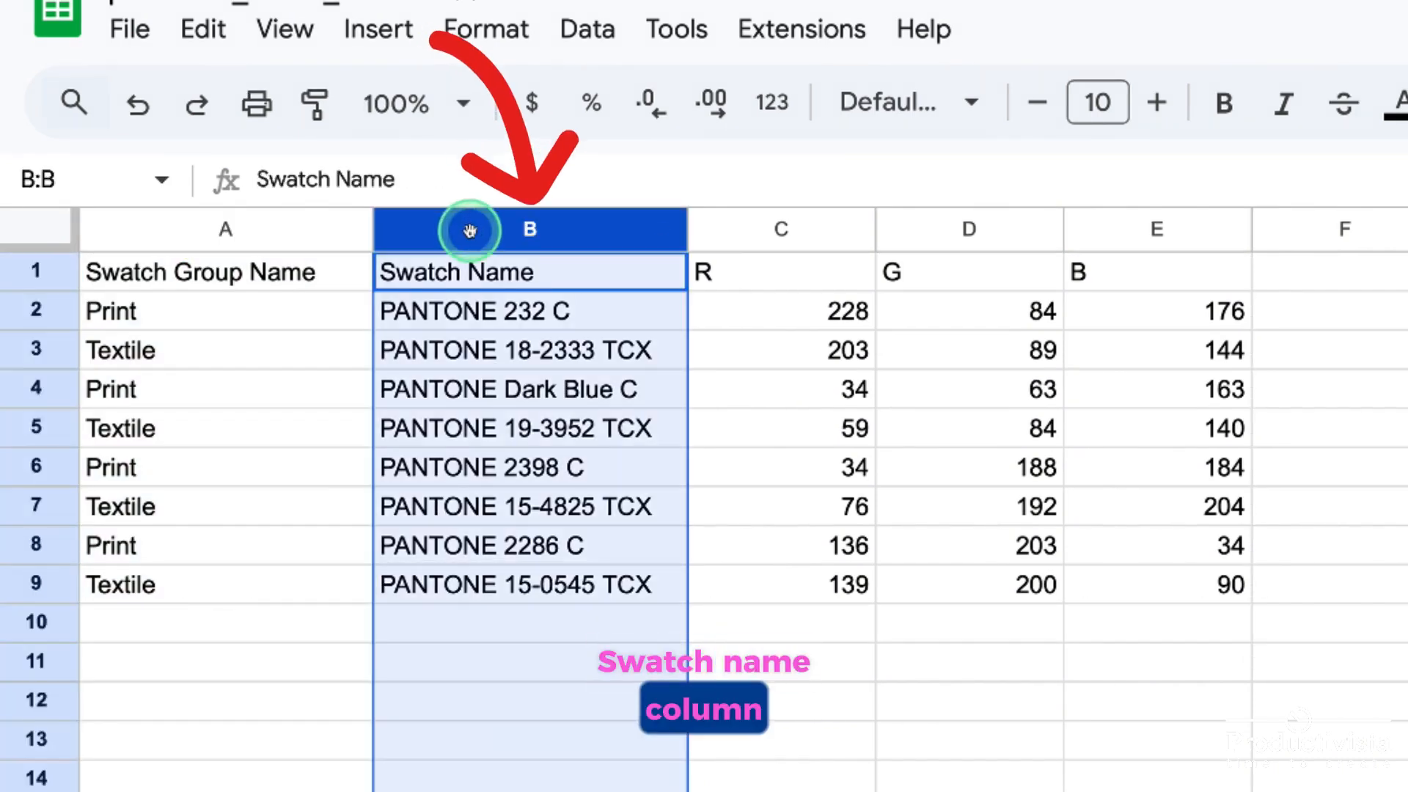
click(771, 231)
click(936, 227)
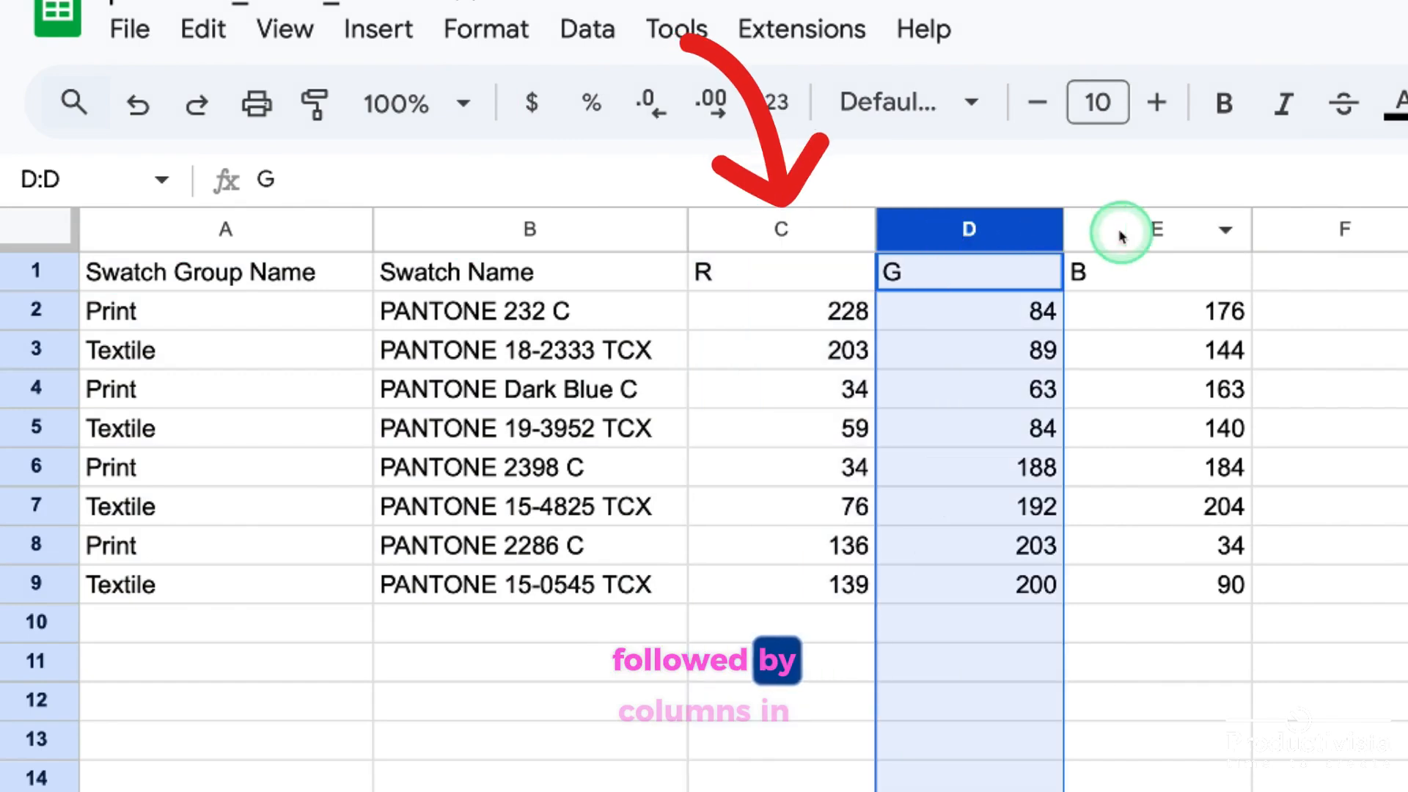
click(1122, 229)
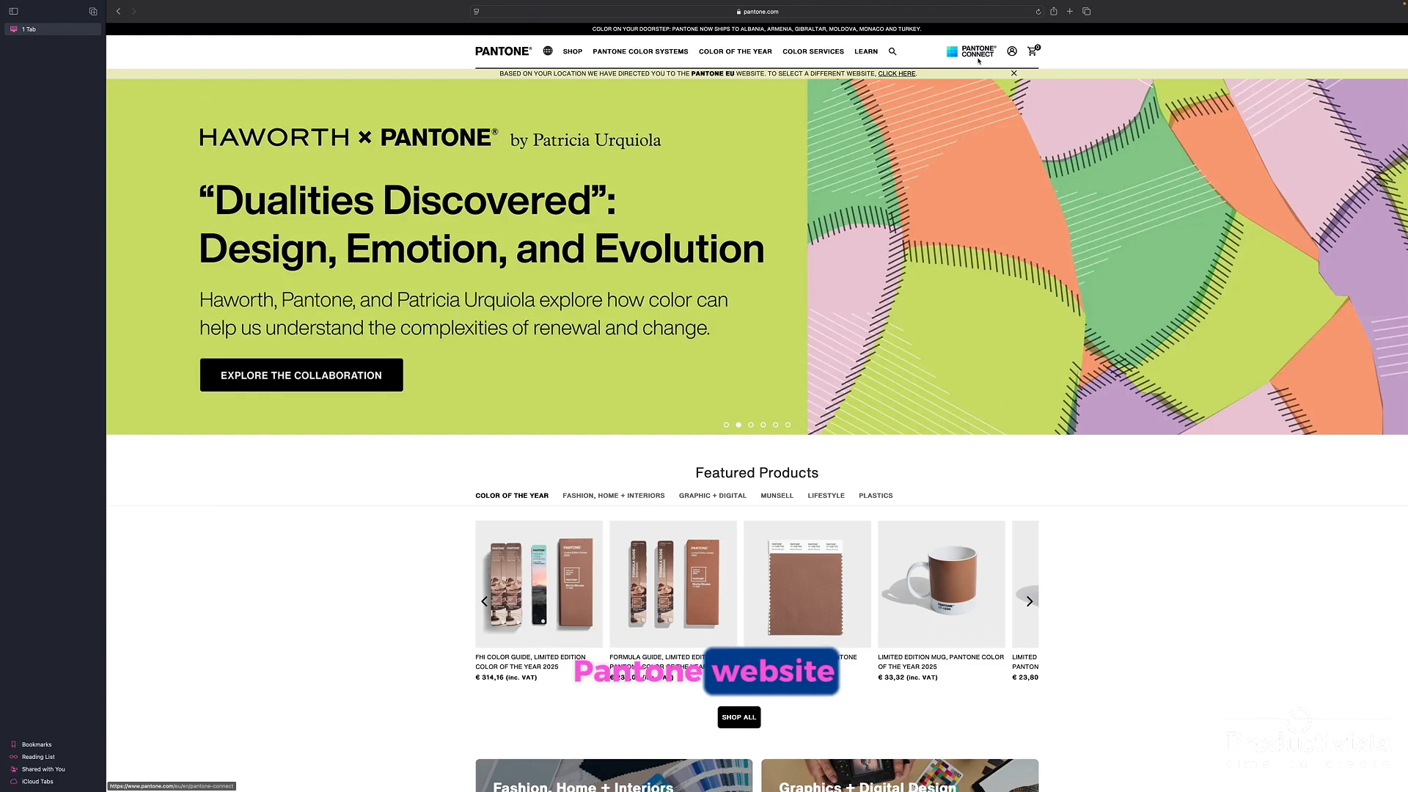
Sign in on the Pantone website and open the Color Finder from the color services
click(1011, 52)
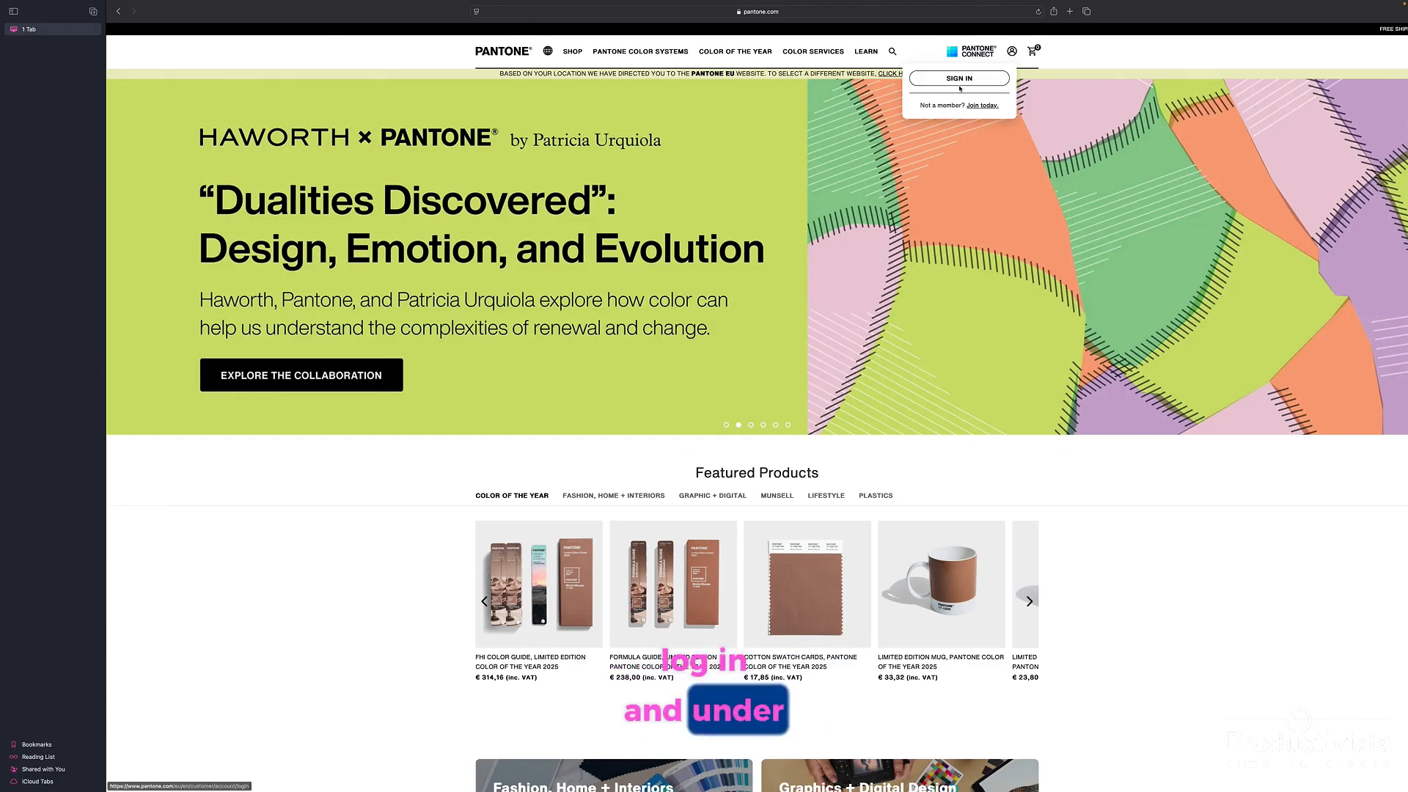
mouse_move(812, 55)
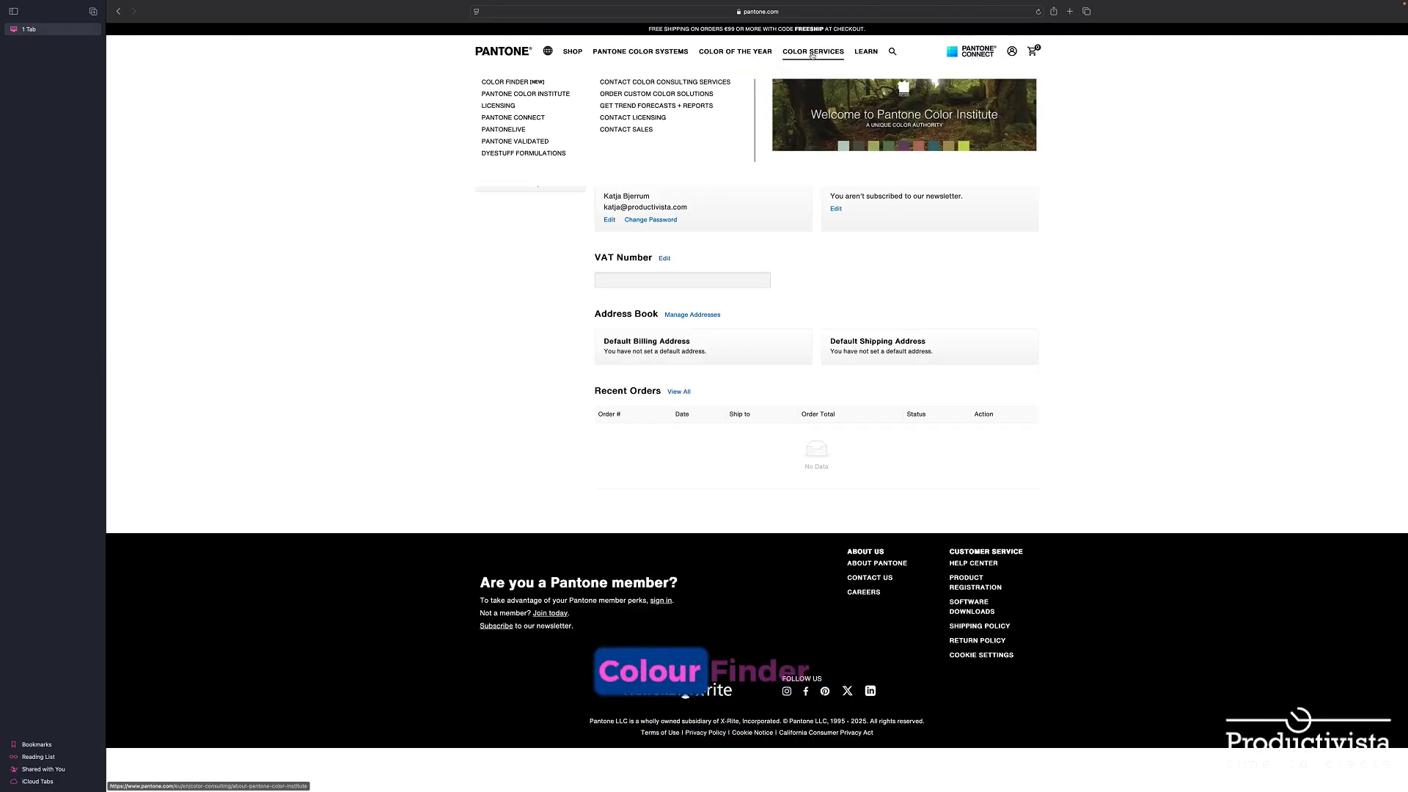
click(513, 83)
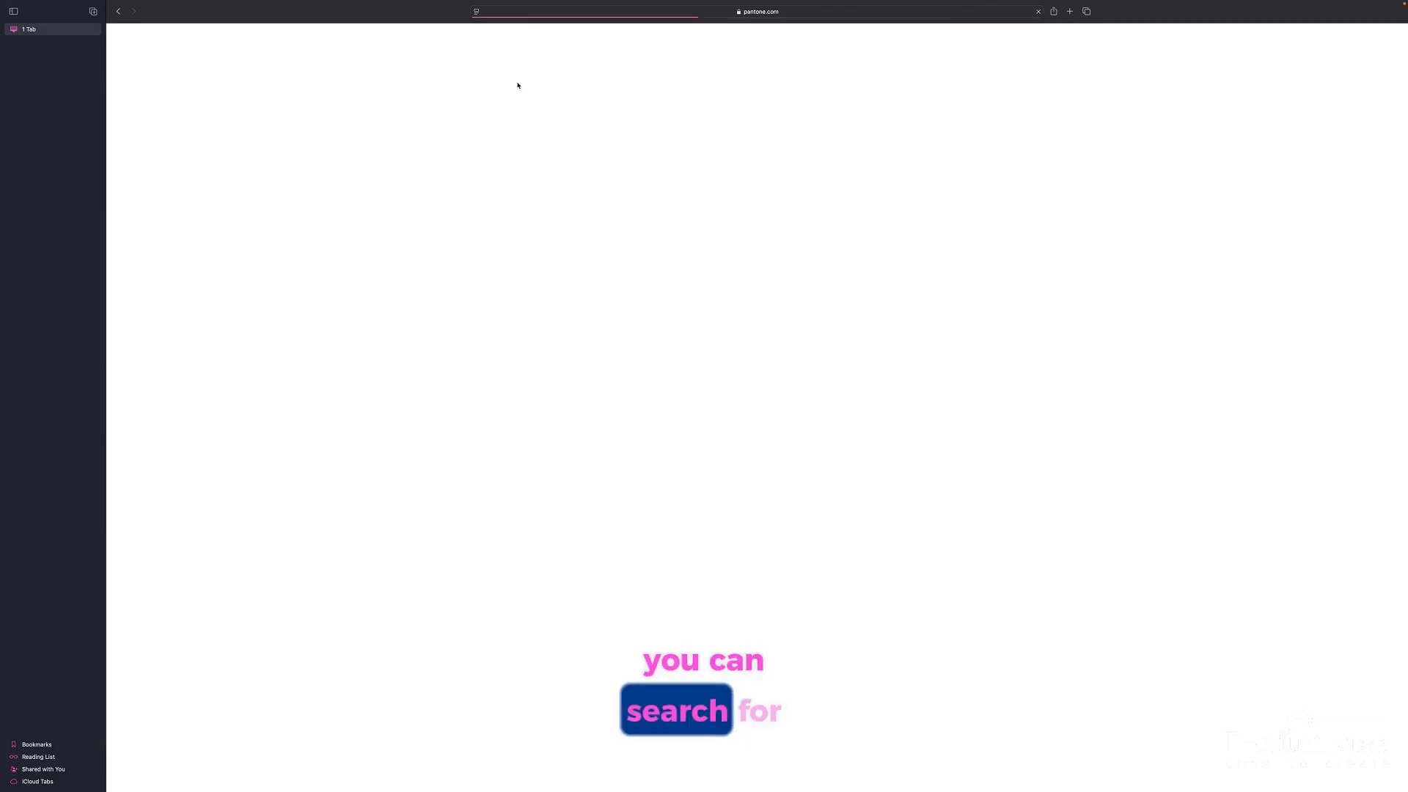
Search the Pantone Color Finder for colors matching a magenta pink picked from the color wheel
click(761, 159)
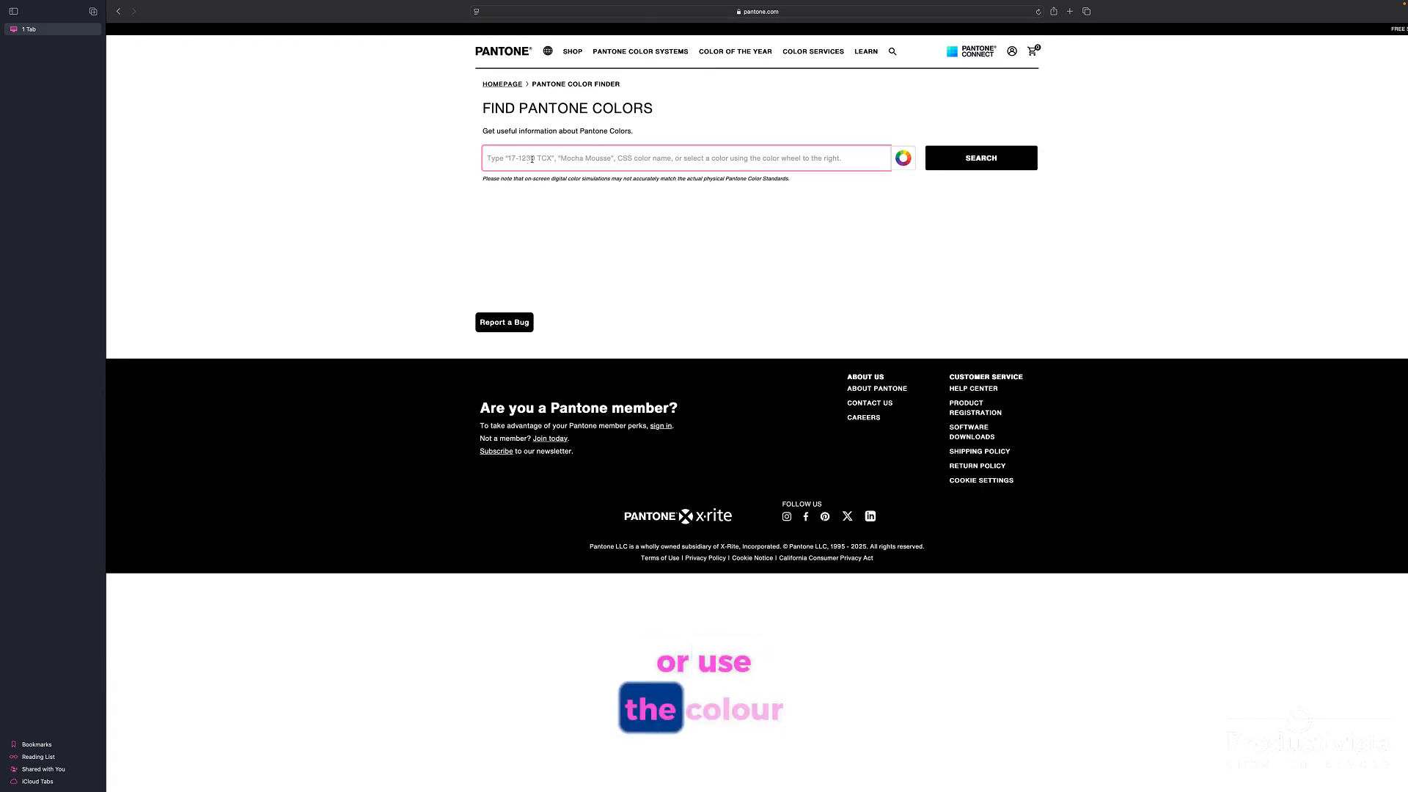
click(902, 161)
click(950, 160)
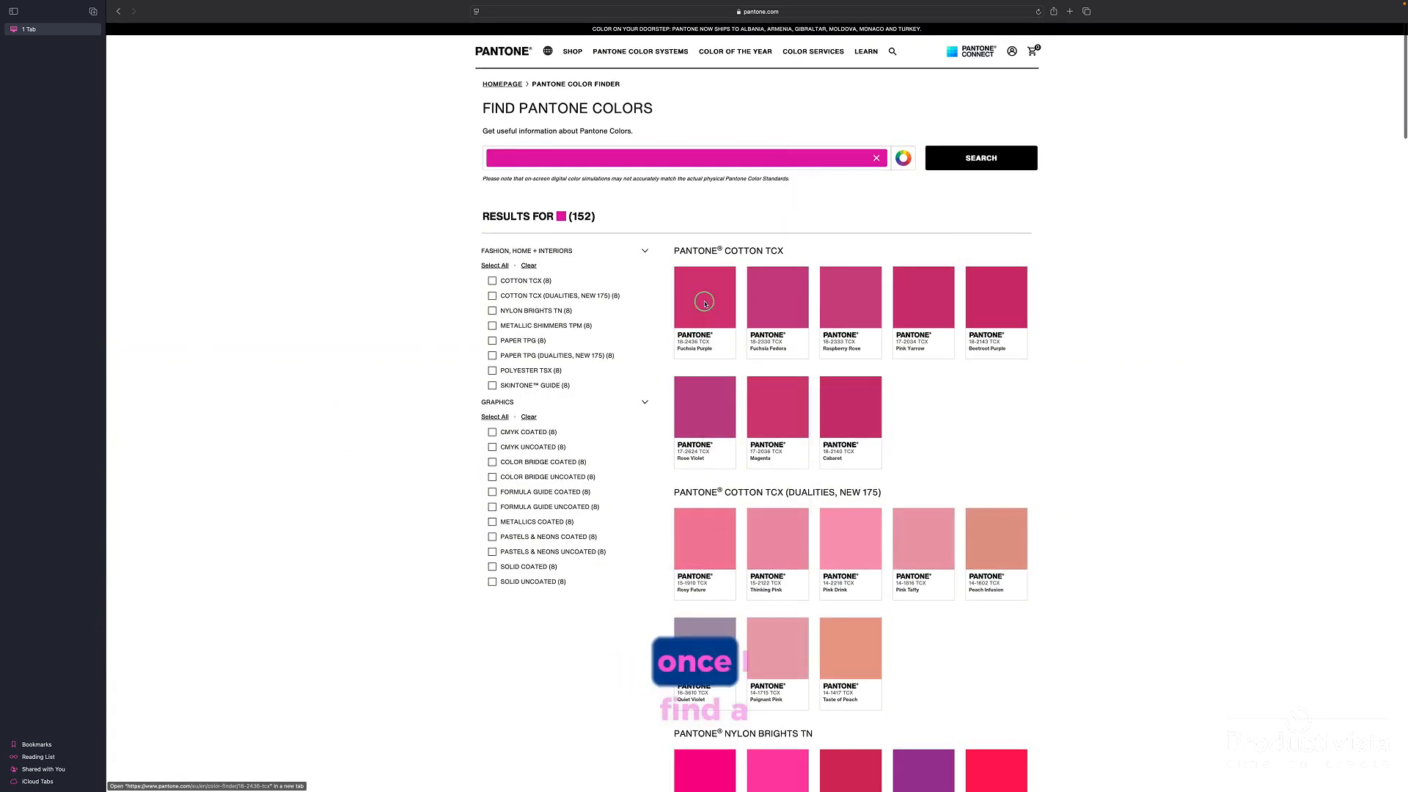
Save the chip images of Fuchsia Purple from Cotton TCX and 232 C from Solid Coated to the Downloads folder
right_click(704, 303)
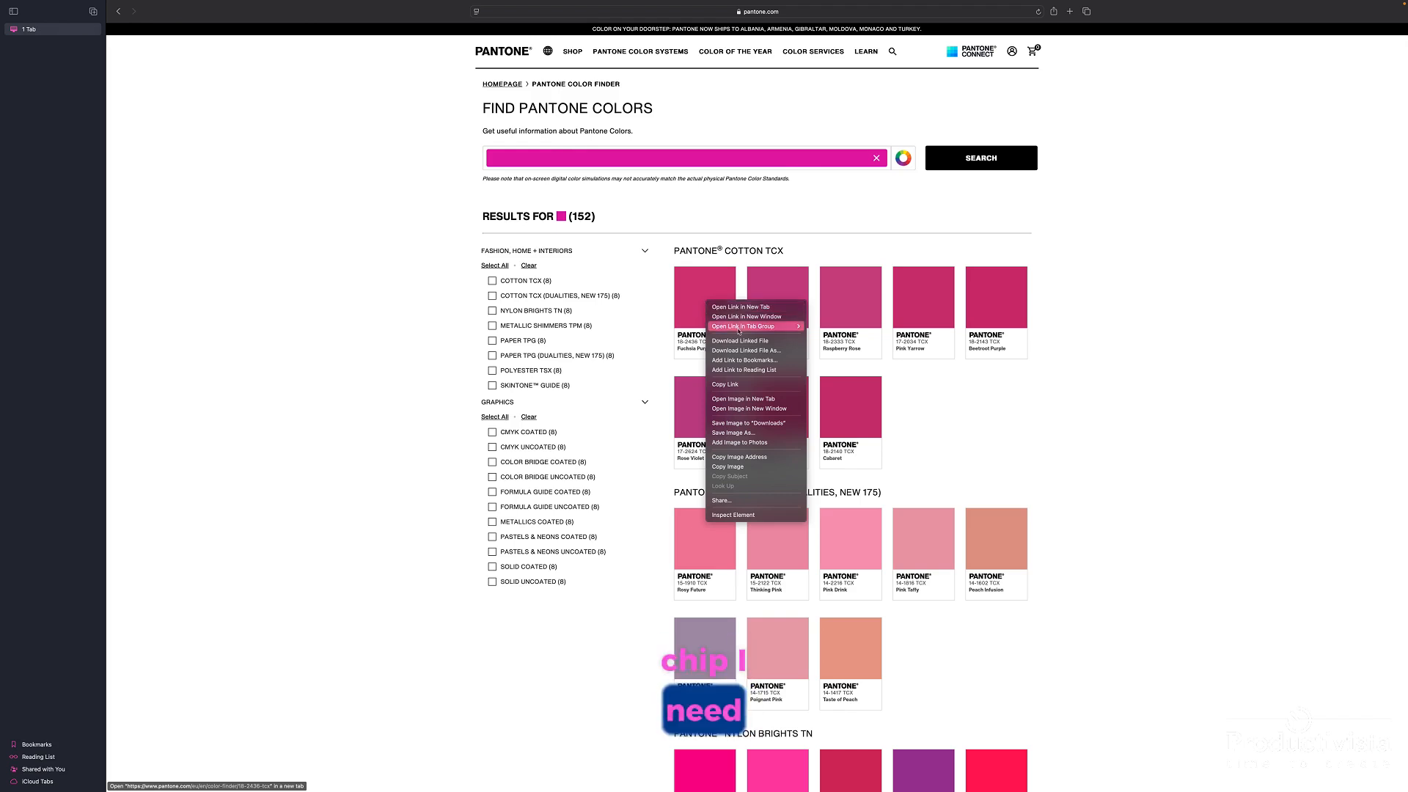
click(725, 424)
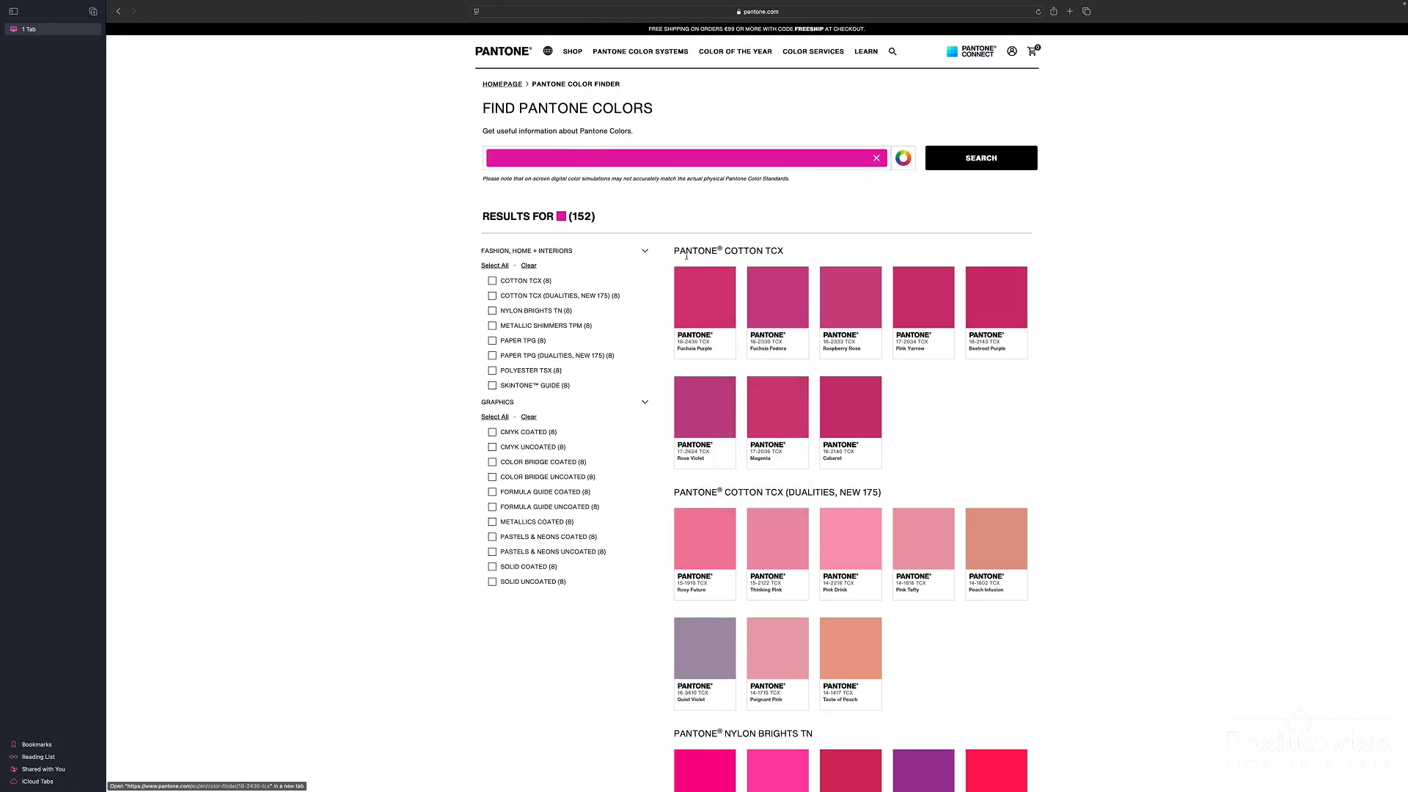
scroll(702, 278, down, 20)
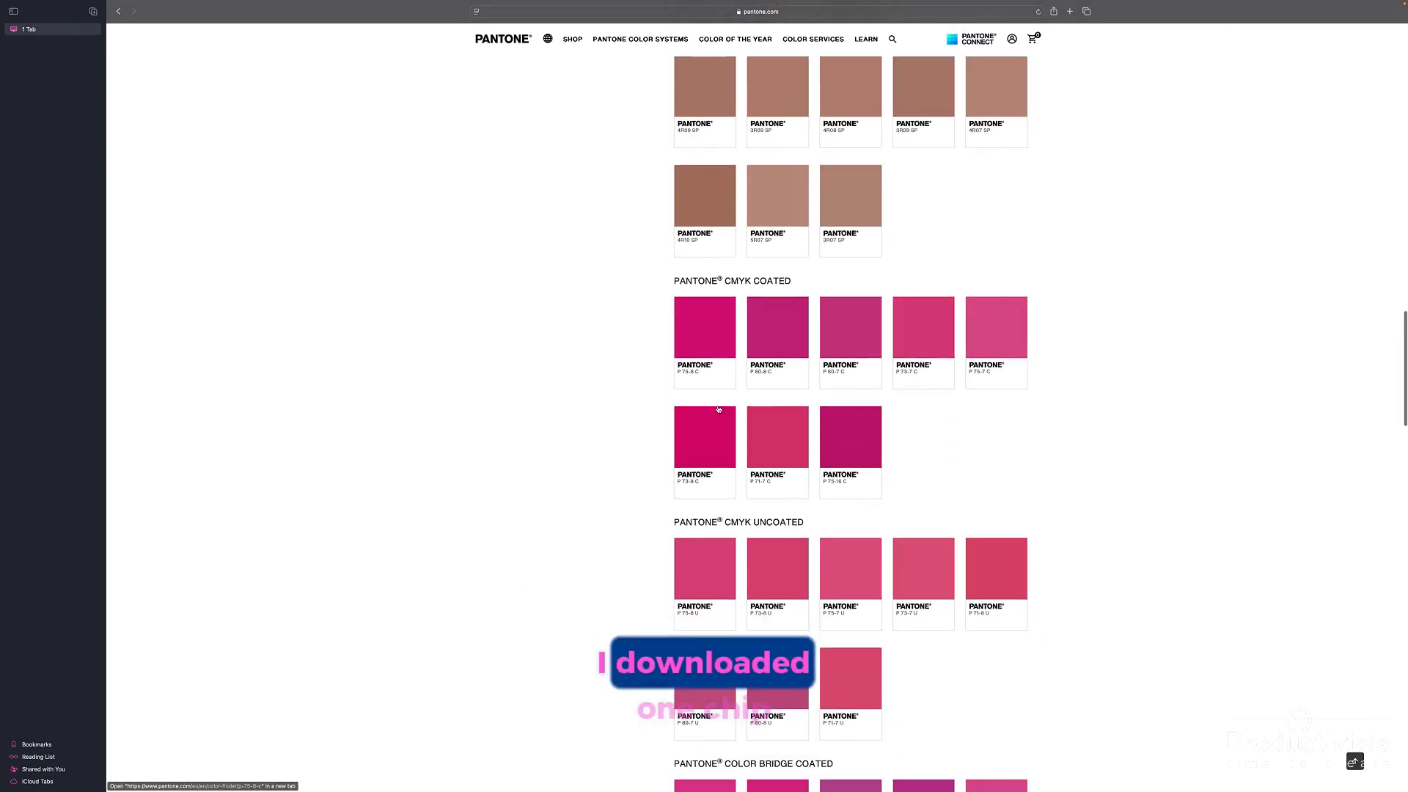
scroll(769, 429, down, 20)
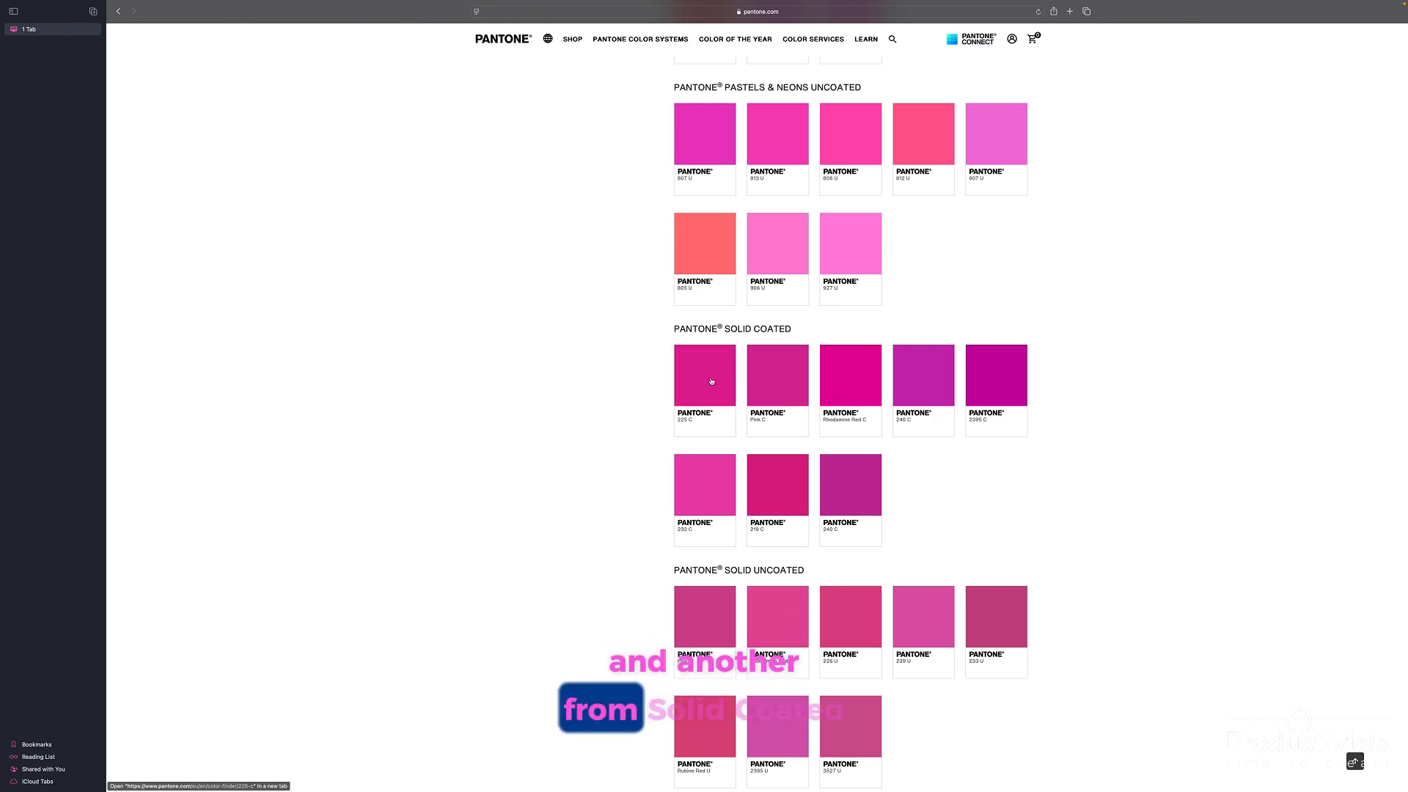
right_click(701, 502)
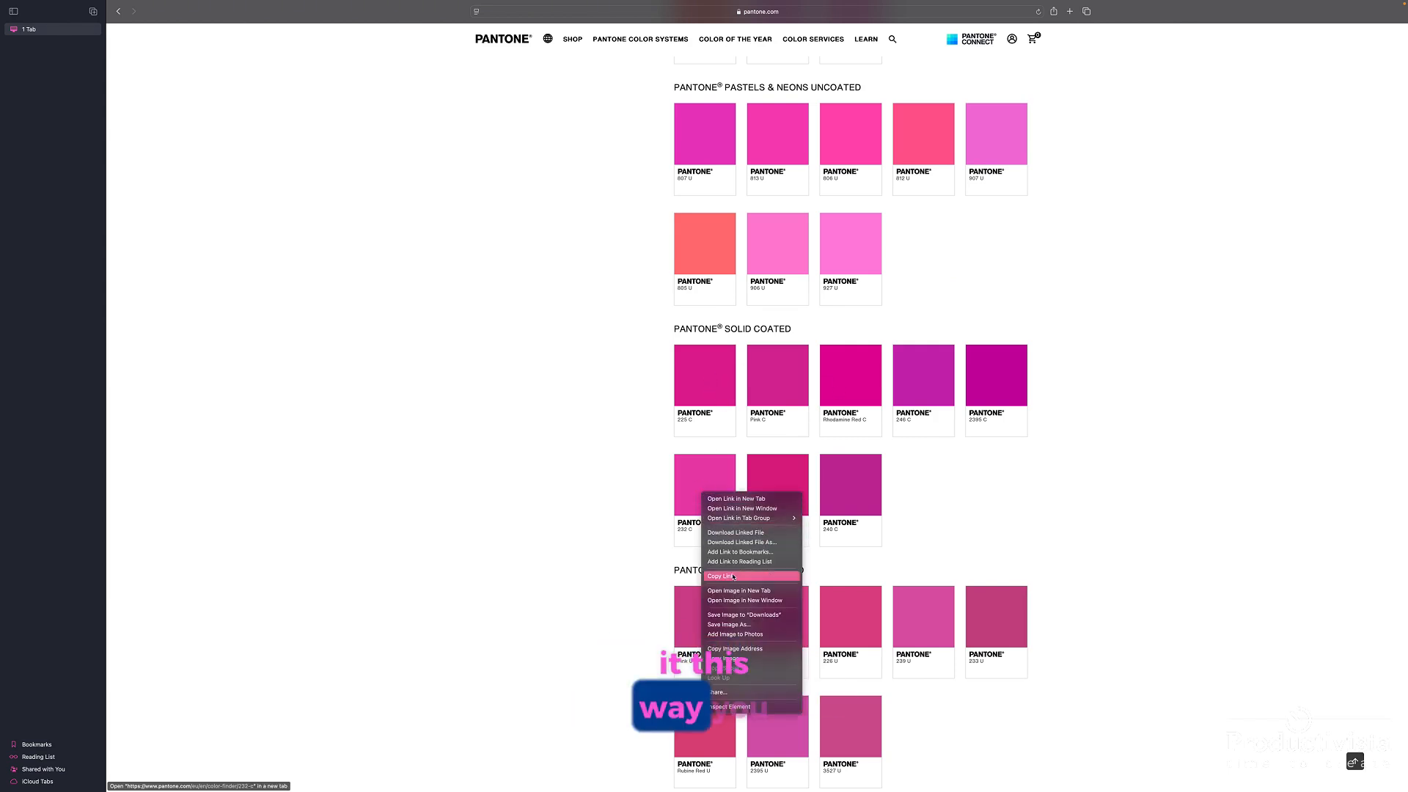
click(718, 618)
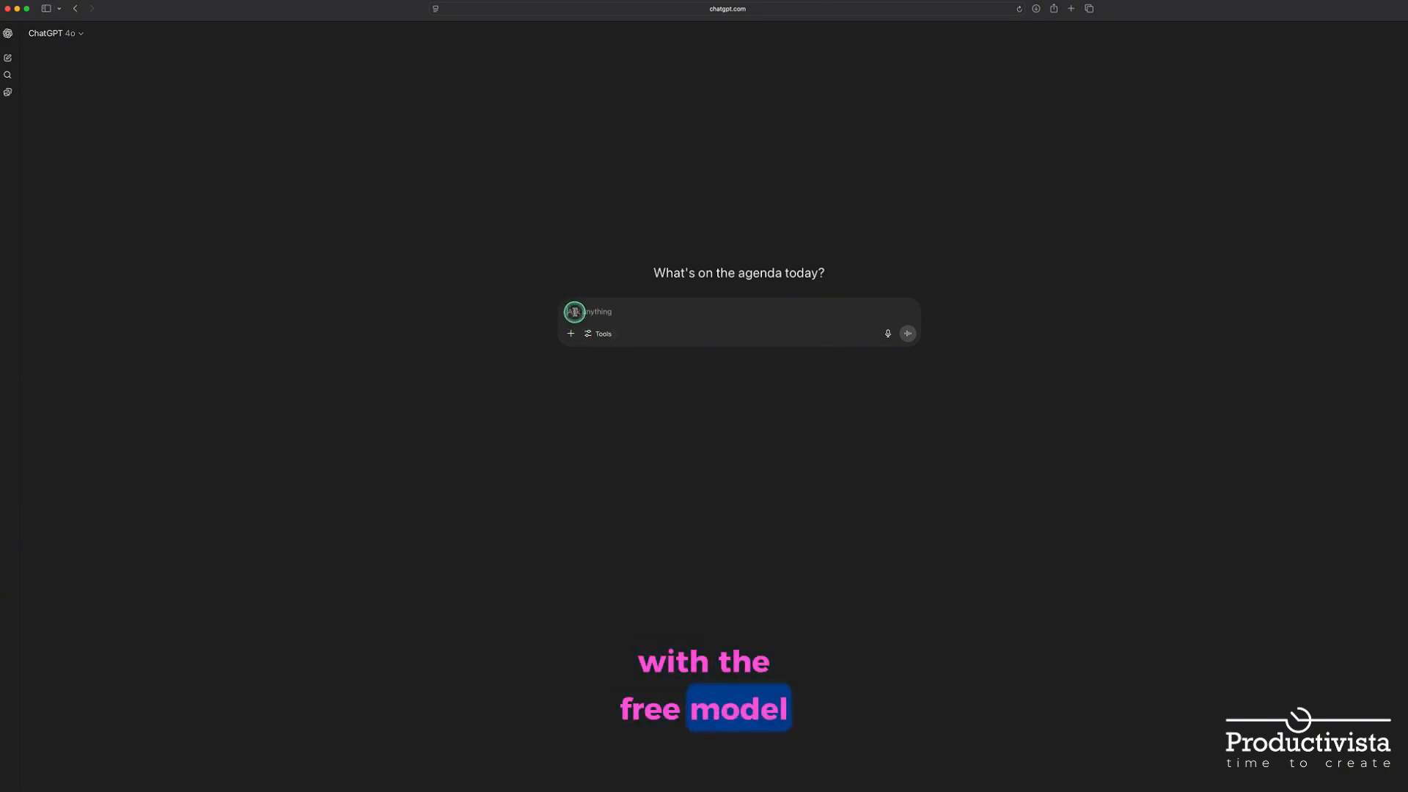
click(81, 35)
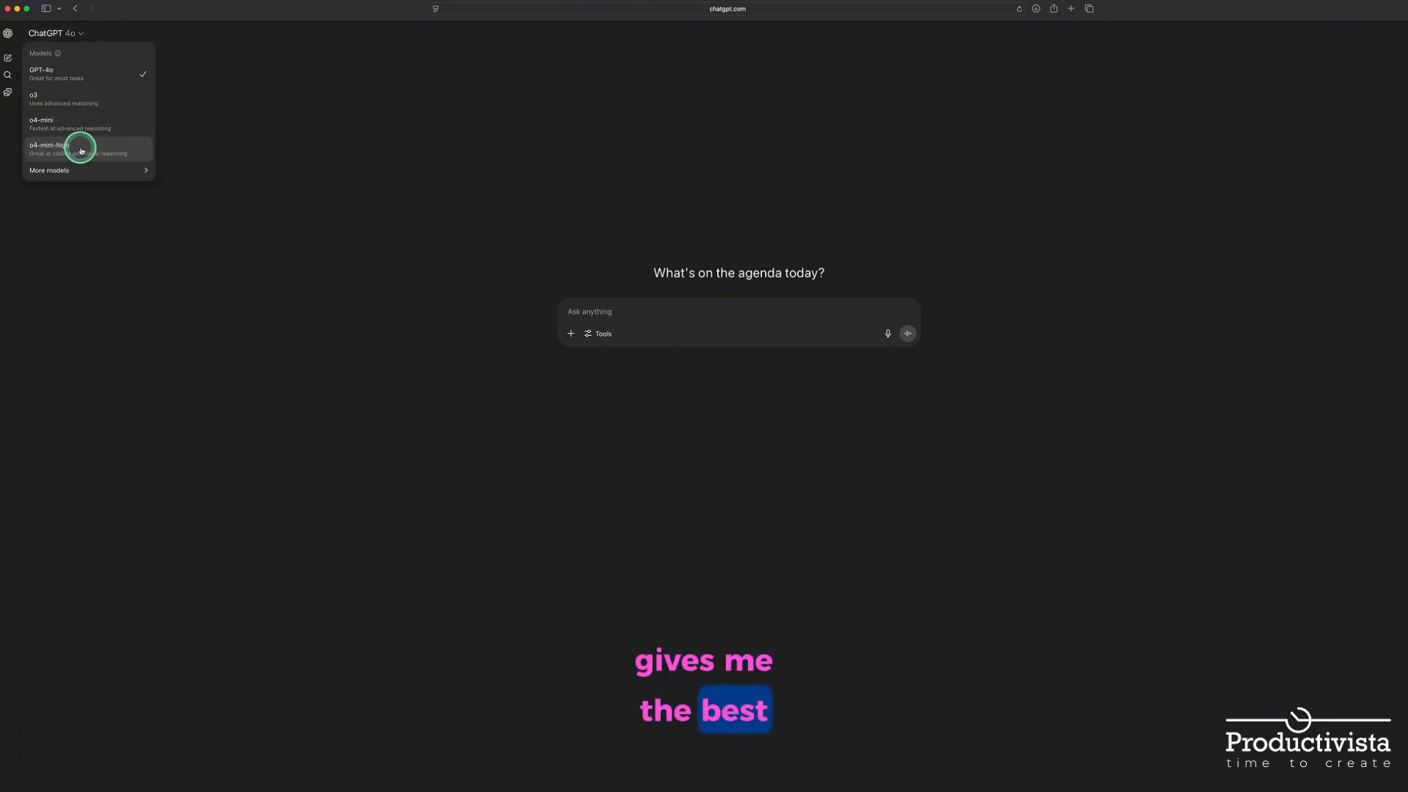
click(499, 341)
click(603, 334)
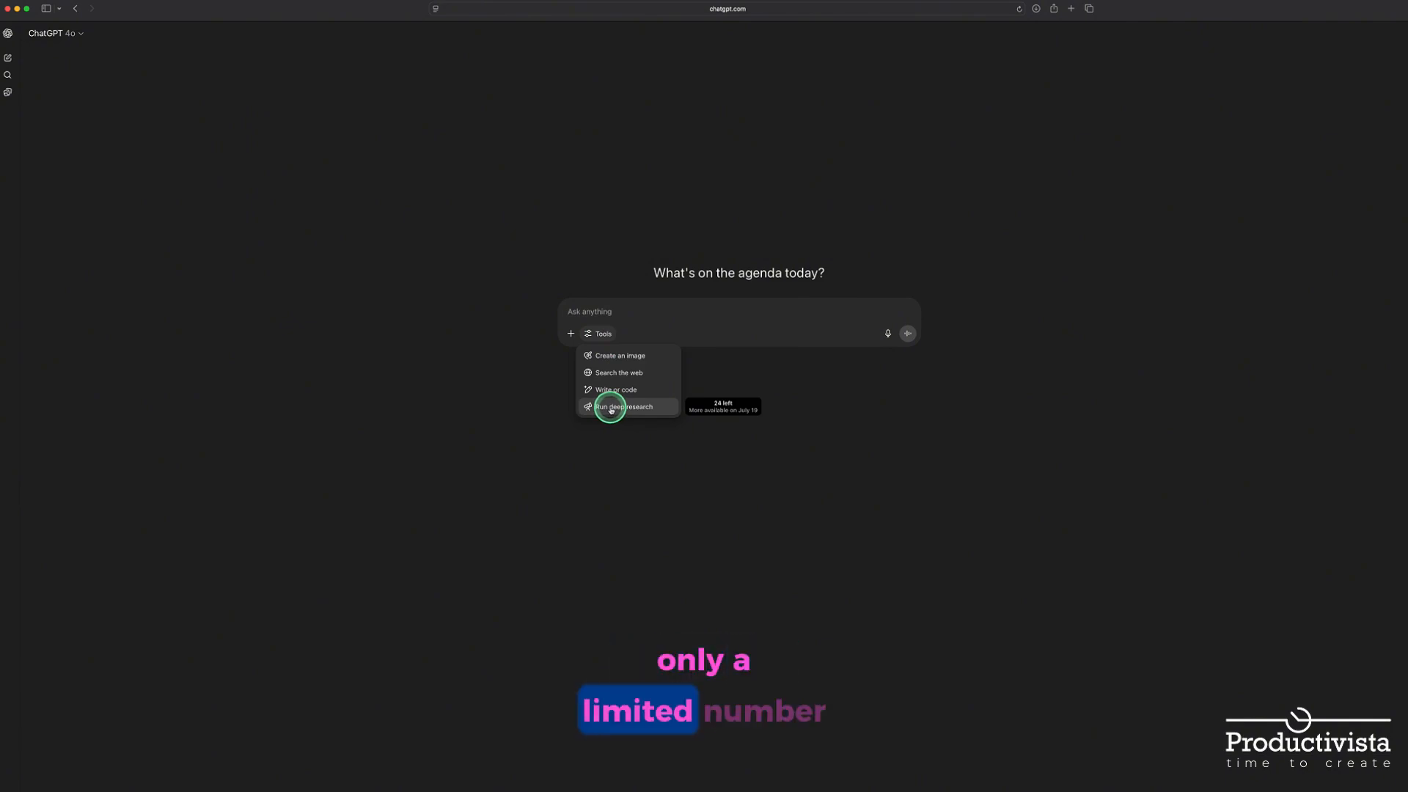
Switch ChatGPT to o4-mini-high and enter the prompt for a table with Swatch Group Name, Swatch Name and official R, G, B values per Pantone swatch
click(74, 33)
click(61, 142)
click(592, 330)
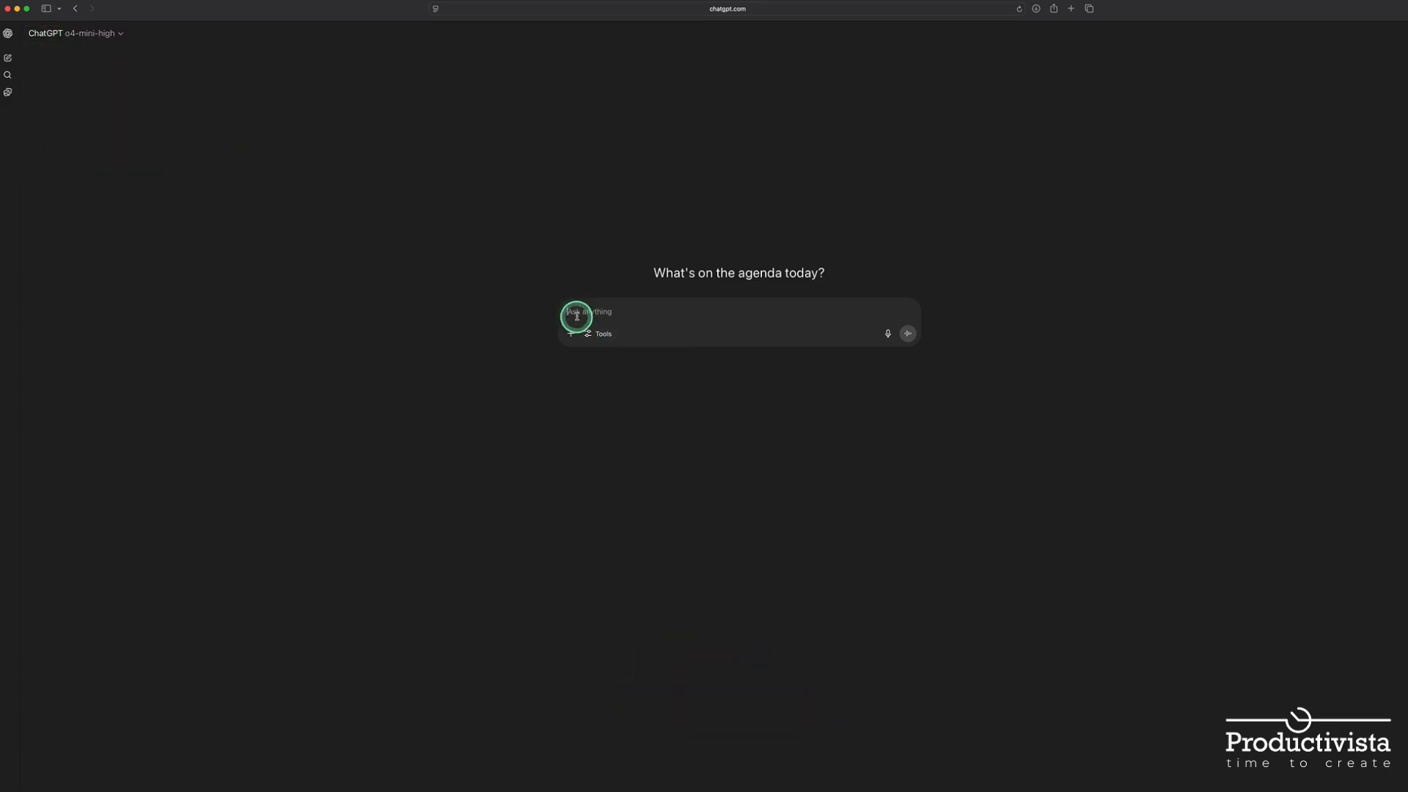
text(Make a table, where the first column is "Swatch Group Name" the TCX colors group is "Textile"and Coated group is "Print". Second column is 'Swatch Name' formated as "PANTONE " +  Number + " C" or "PANTONE " +  Number + " TCX". Other three columns are R,G,B values. Look up the official RGB values for each Pantone swatch)
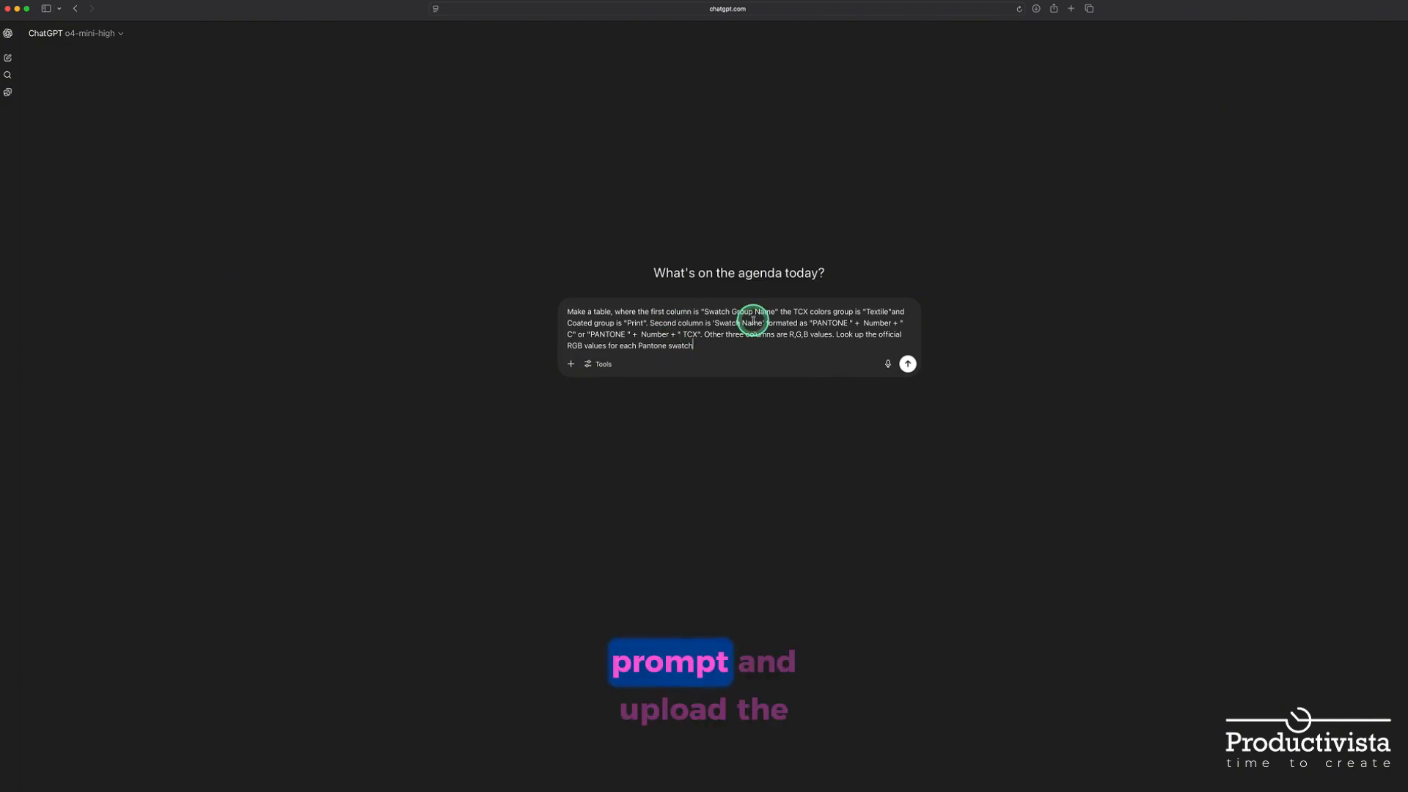
Attach the eight Pantone color chip images from the PantoneChips folder to the prompt and send it
click(571, 365)
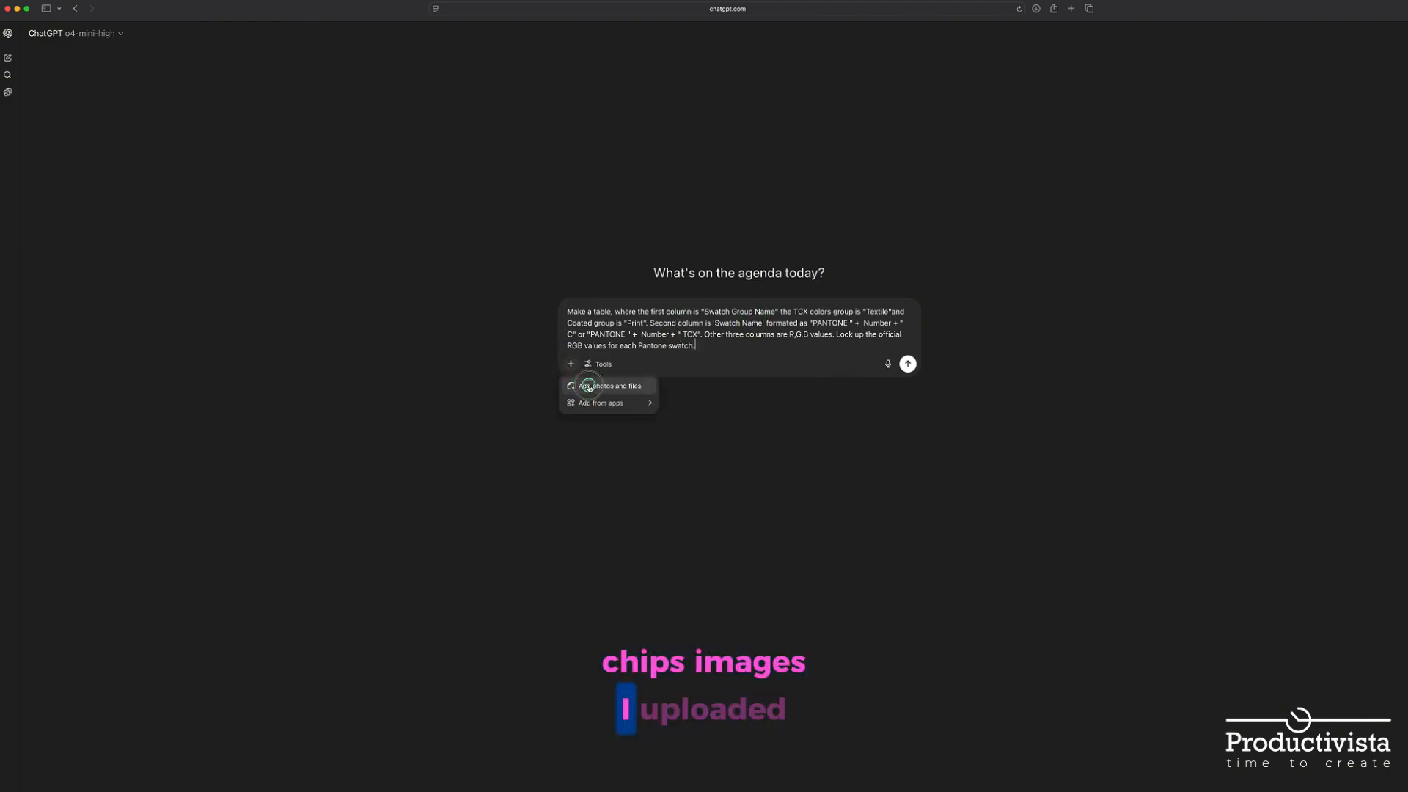
click(589, 386)
drag(509, 289, 465, 220)
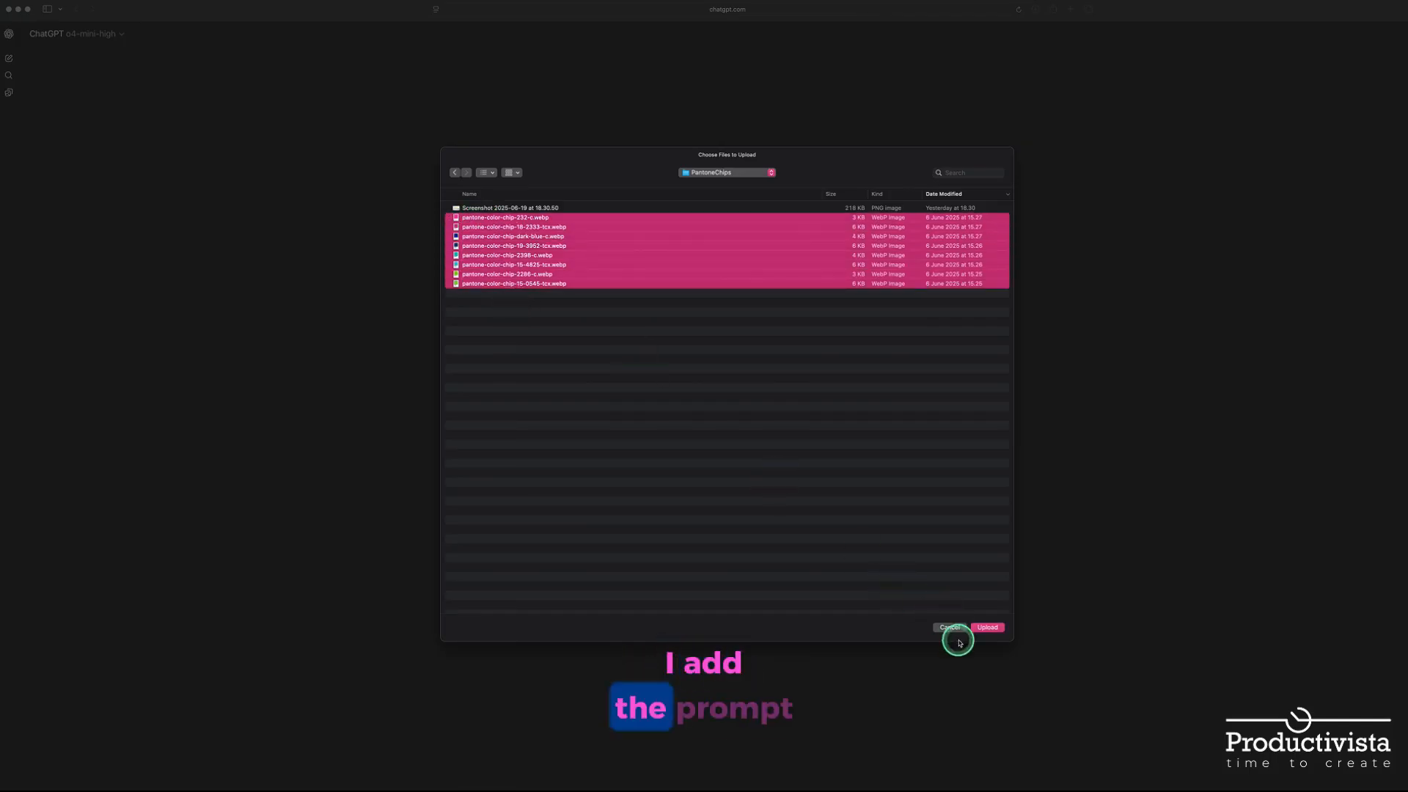
click(986, 628)
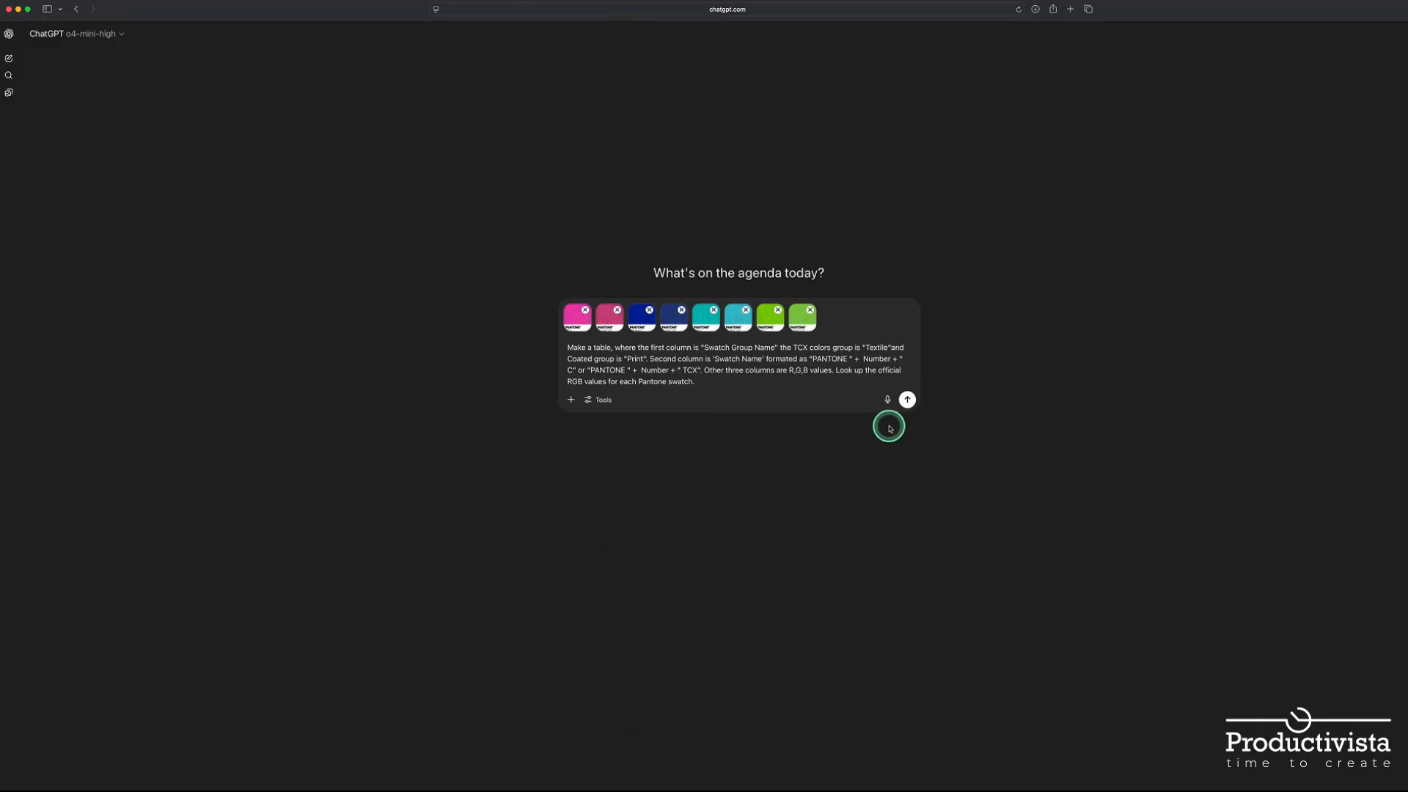
key(Return)
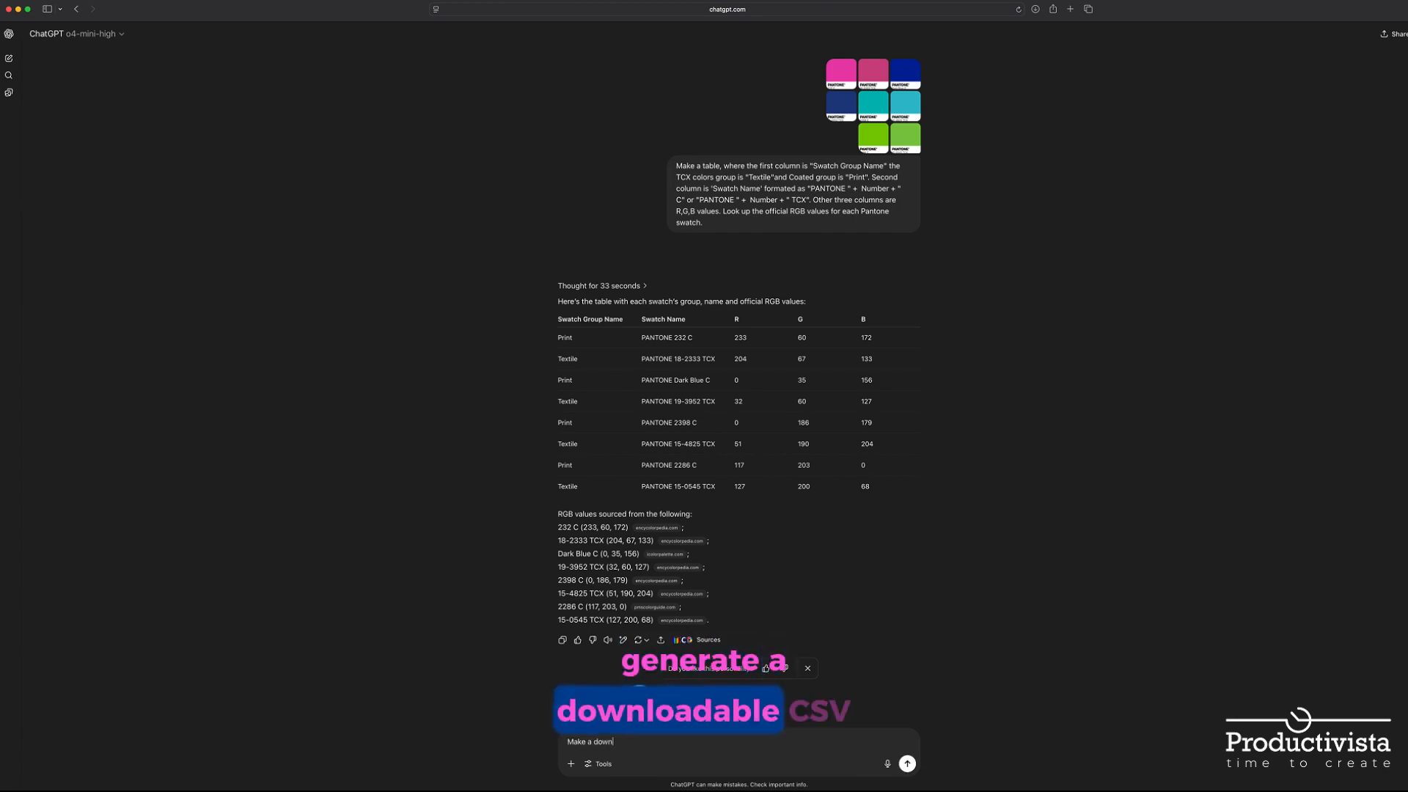
Ask ChatGPT for a downloadable CSV file of the swatch table and download it
text(l)
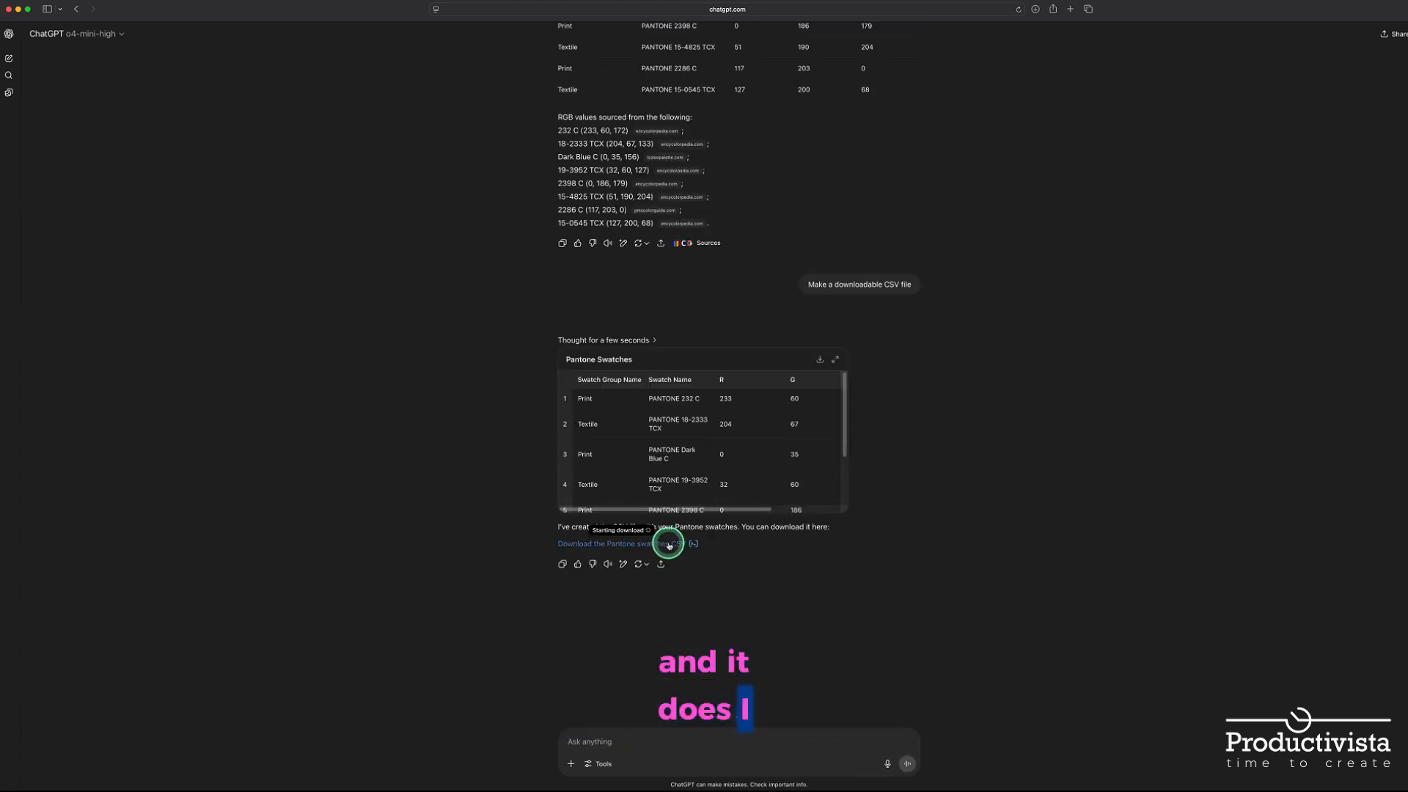
click(663, 541)
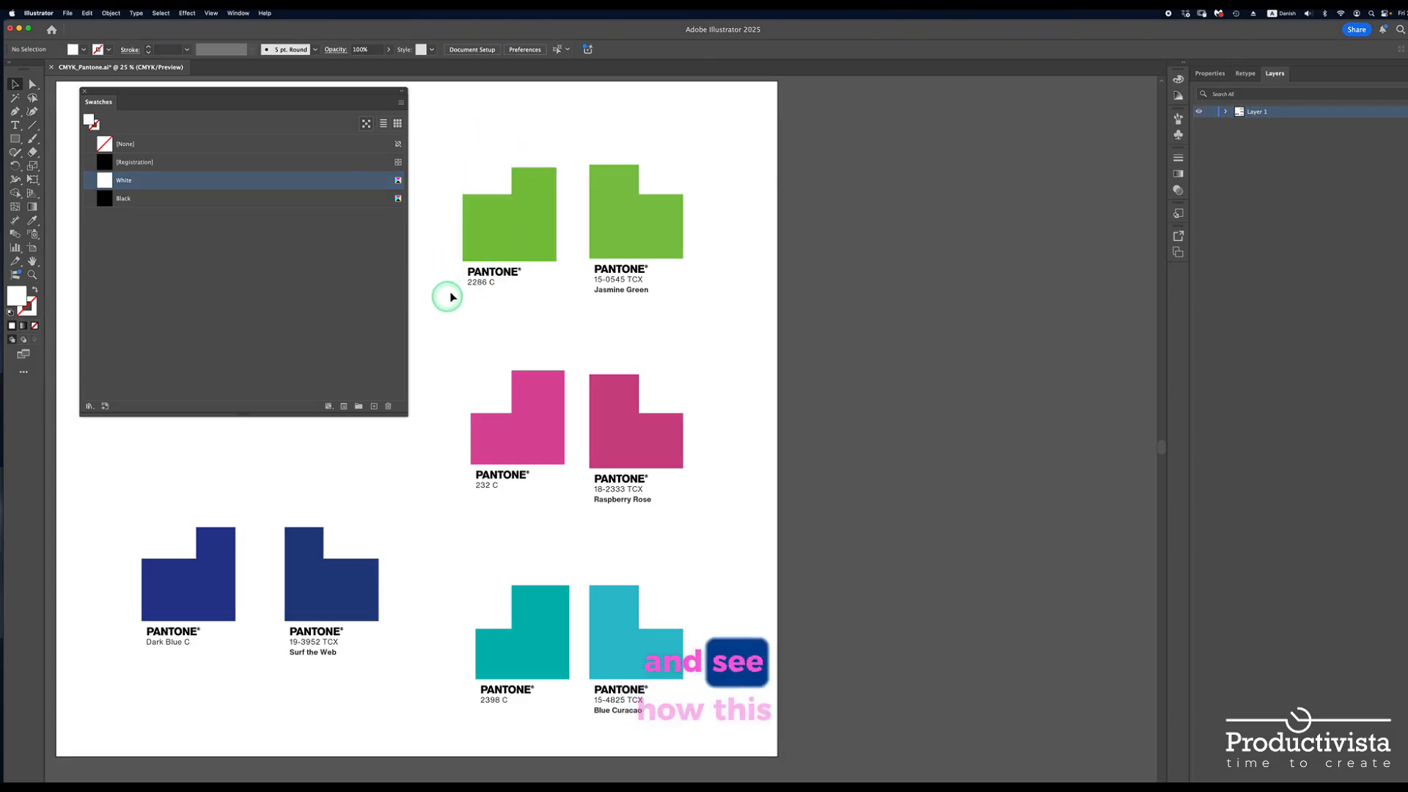
In Illustrator, inspect the green and pink Pantone chip images and select the white square over the 232 C chip's corner
click(513, 235)
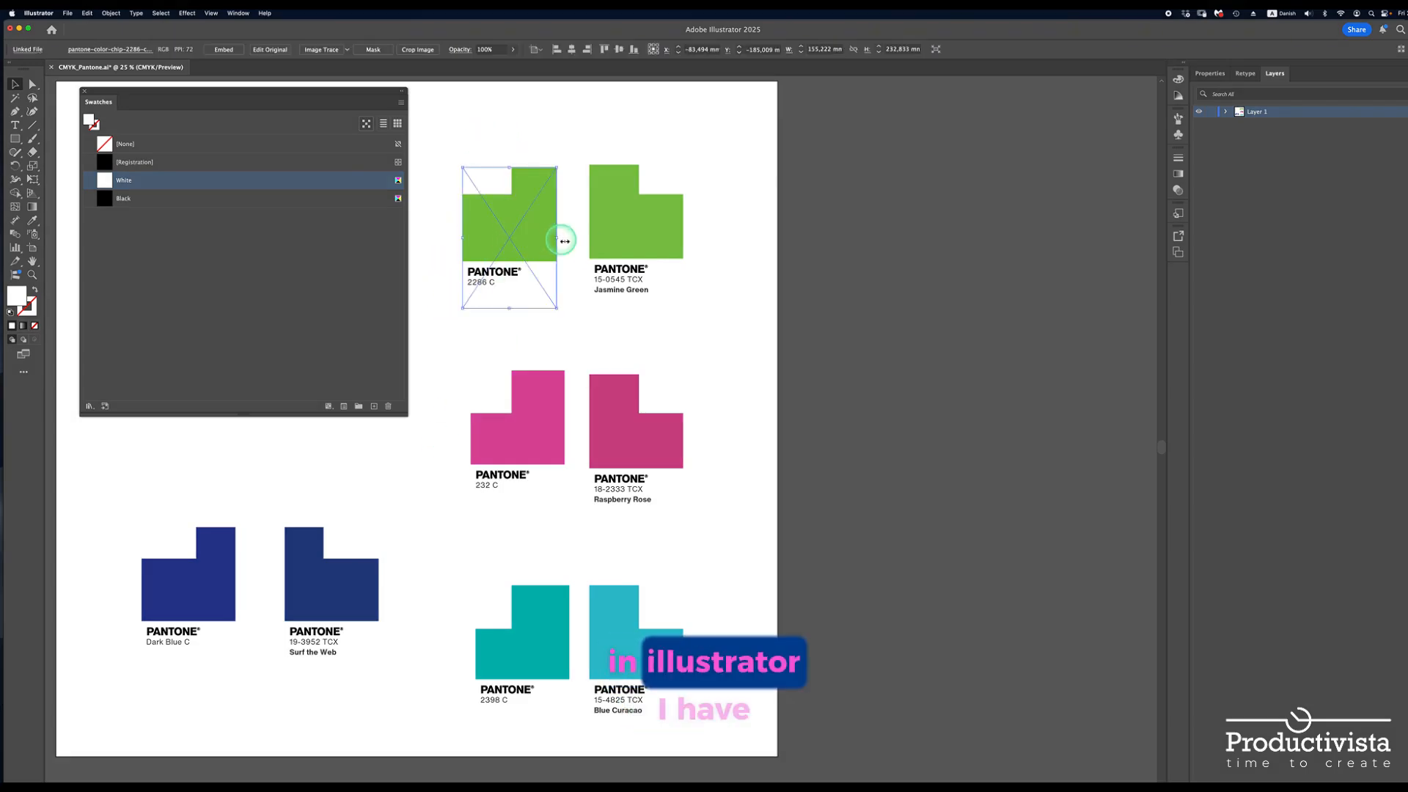
click(610, 248)
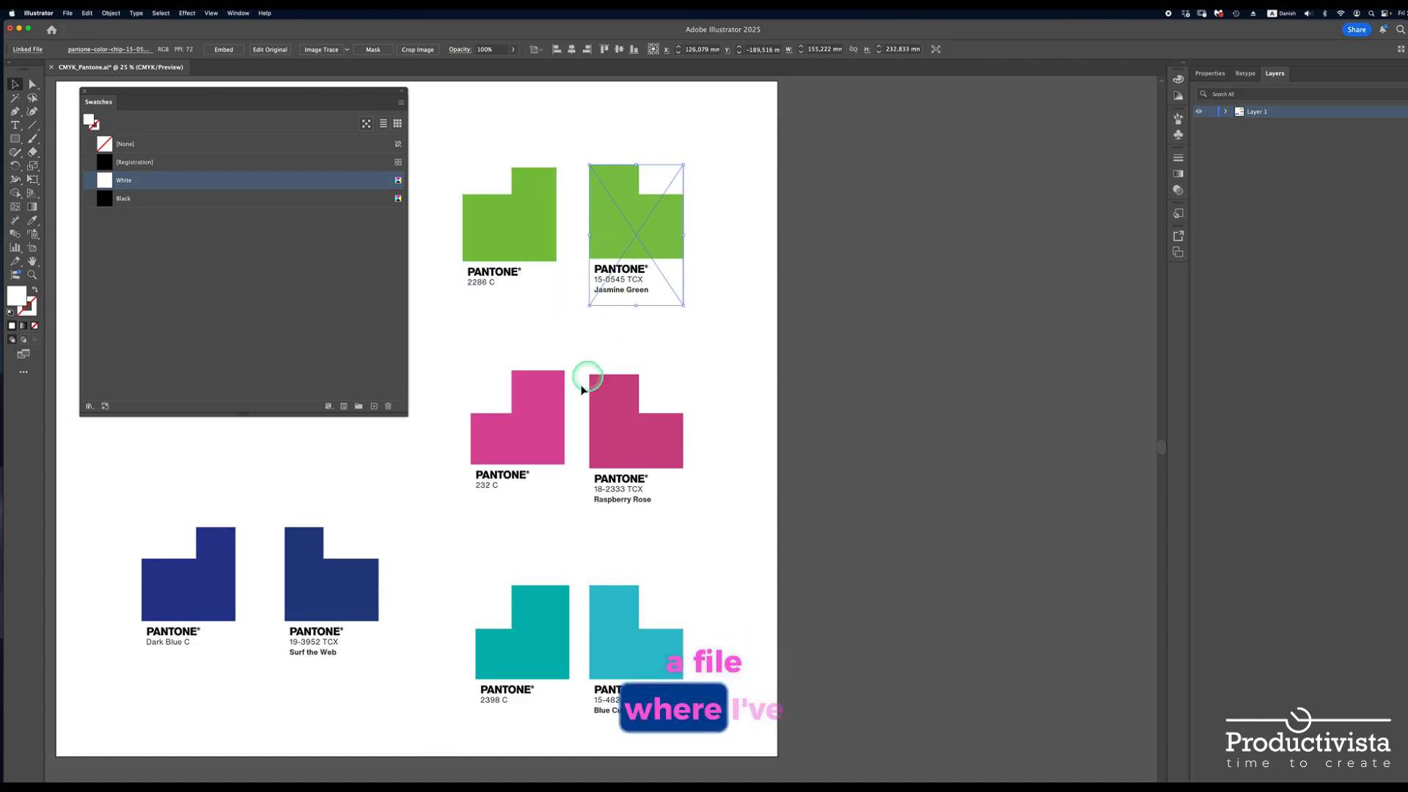
click(525, 455)
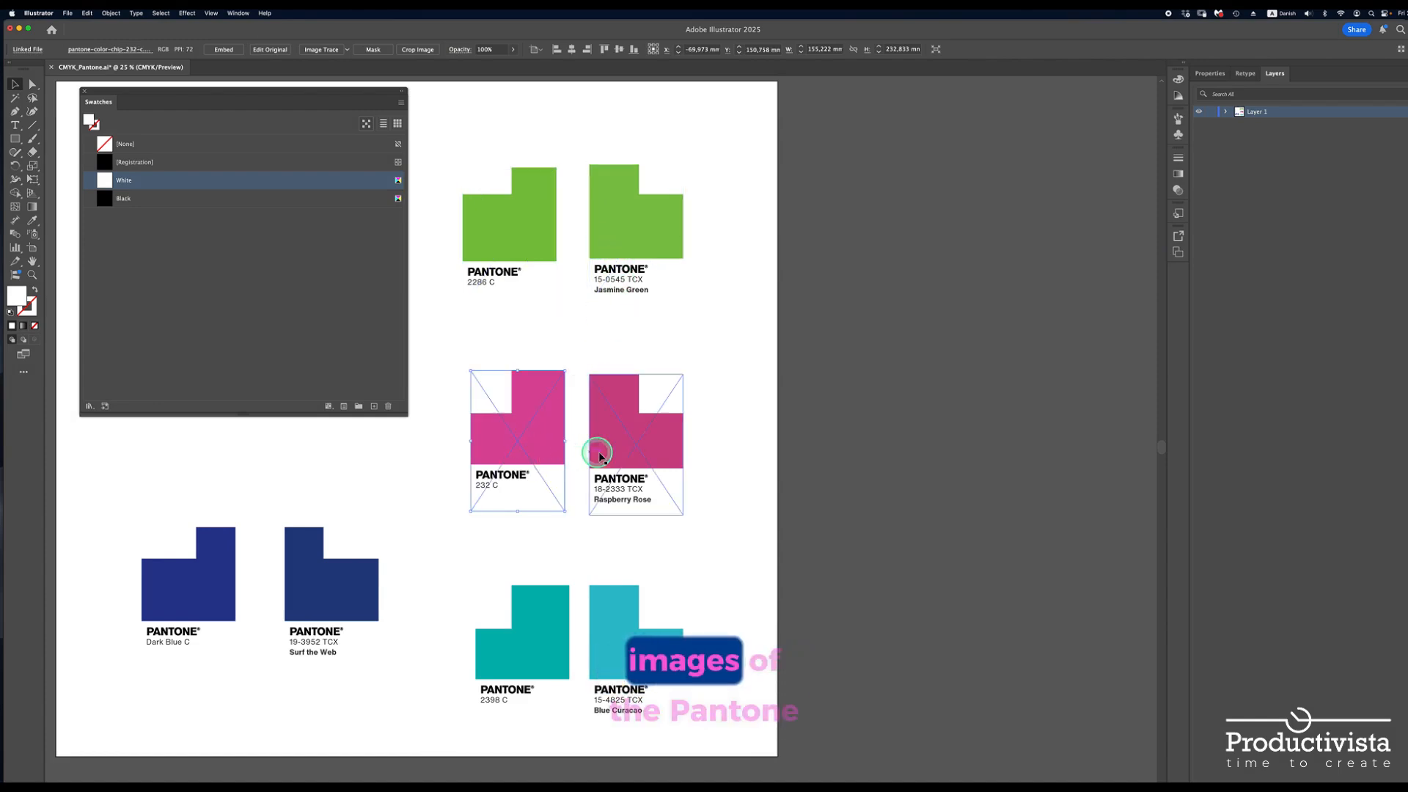
click(620, 449)
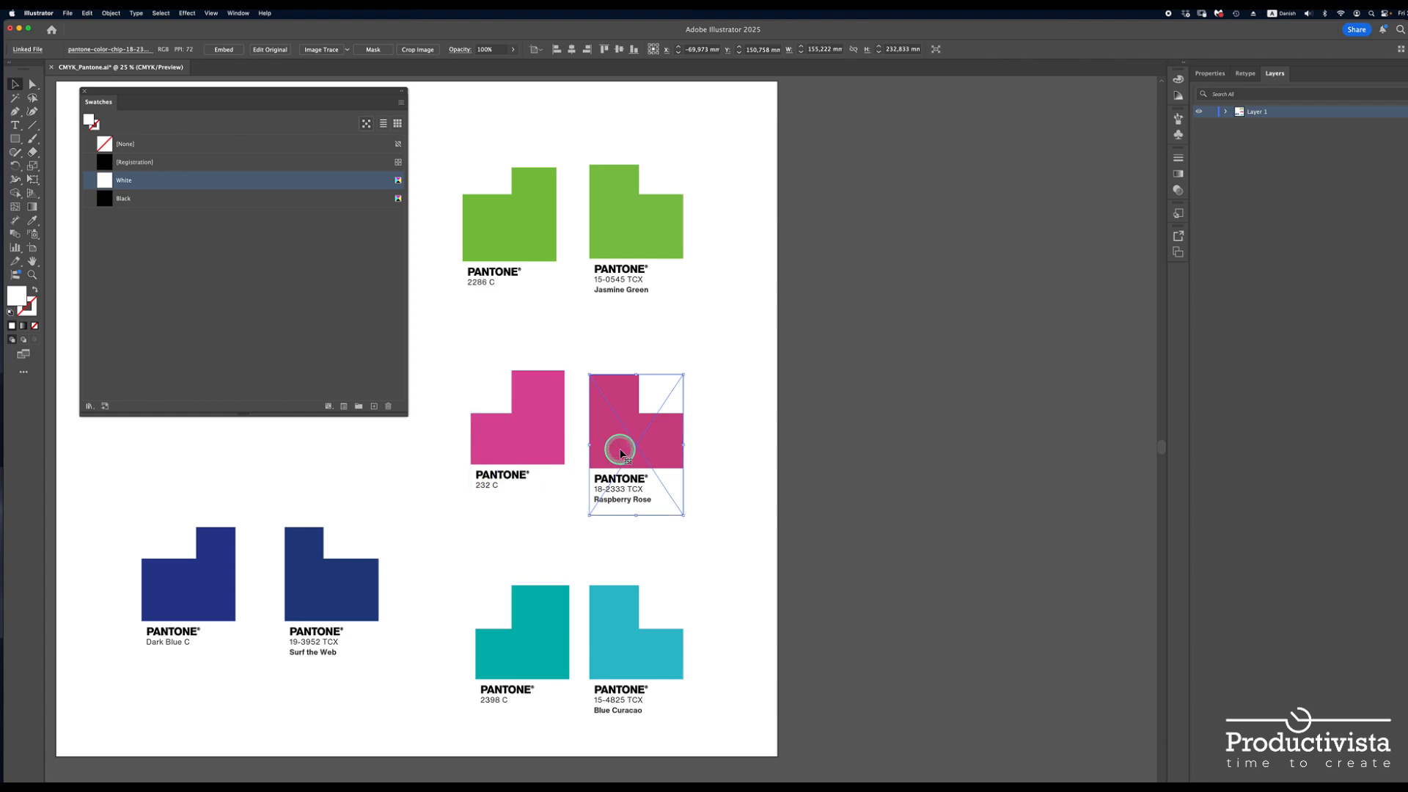
key(m)
mouse_move(473, 155)
mouse_down()
mouse_move(655, 174)
mouse_move(672, 399)
mouse_move(487, 400)
mouse_up()
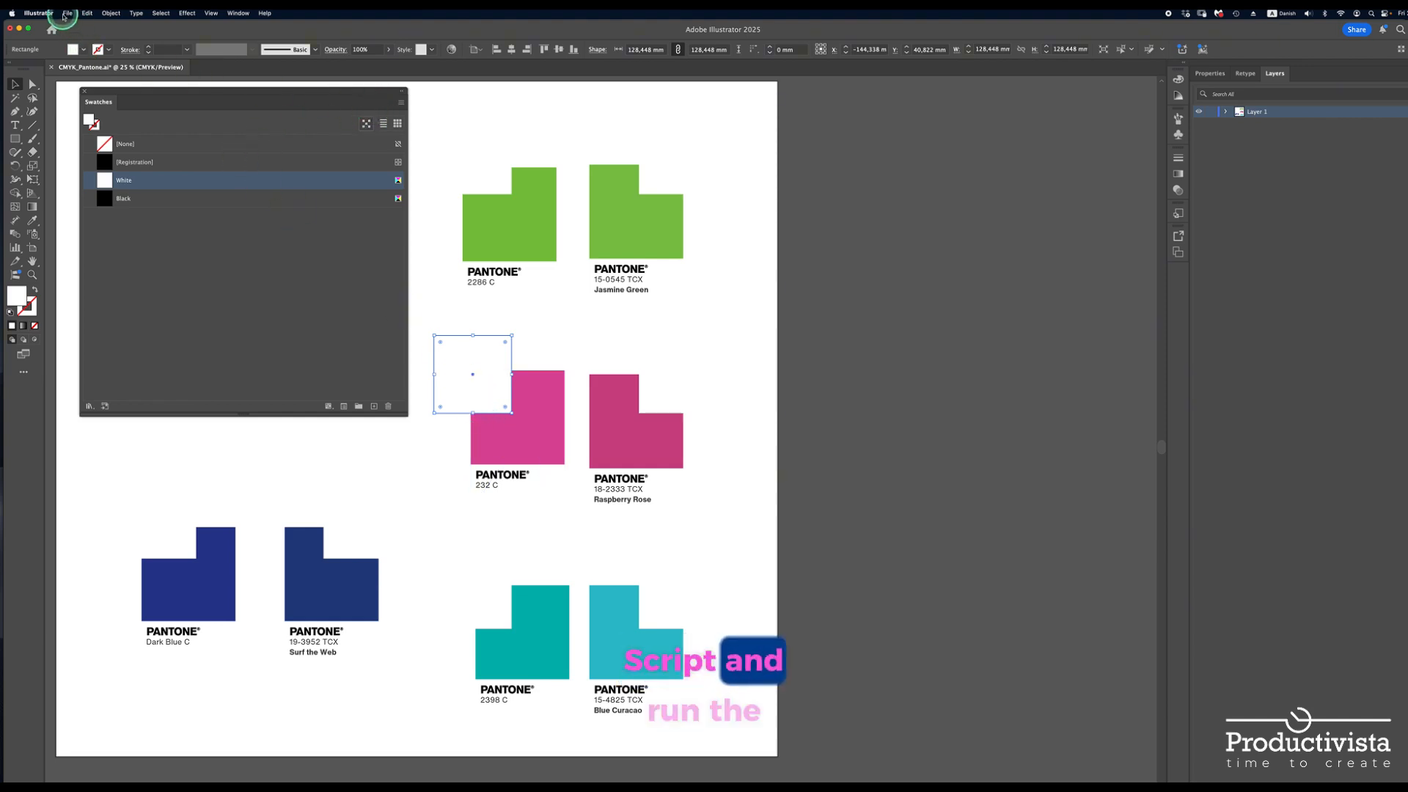
Run the CSVtoSwatch script with the Spot Color type and load the GPT swatches CSV from the CSV-Files folder
click(67, 13)
mouse_move(74, 261)
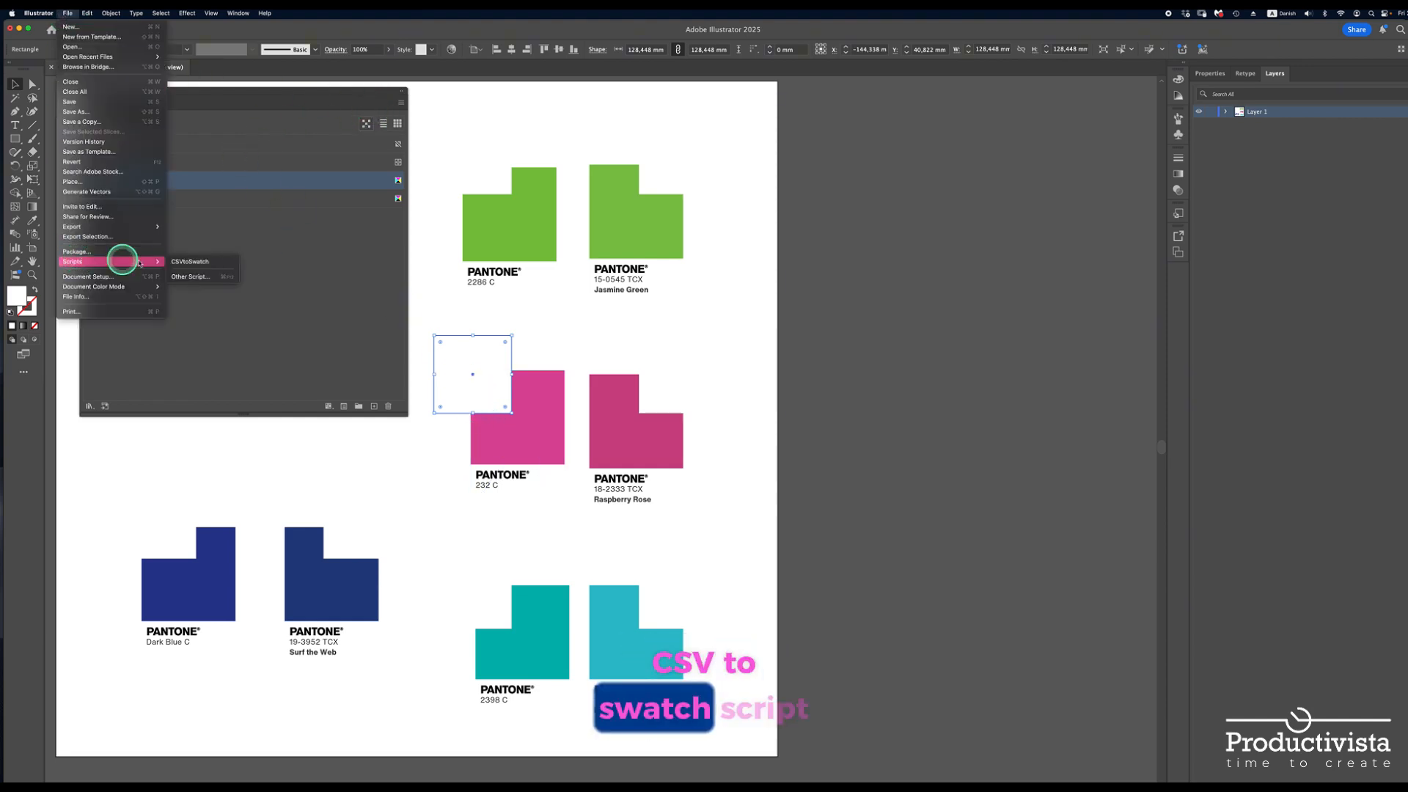
click(181, 262)
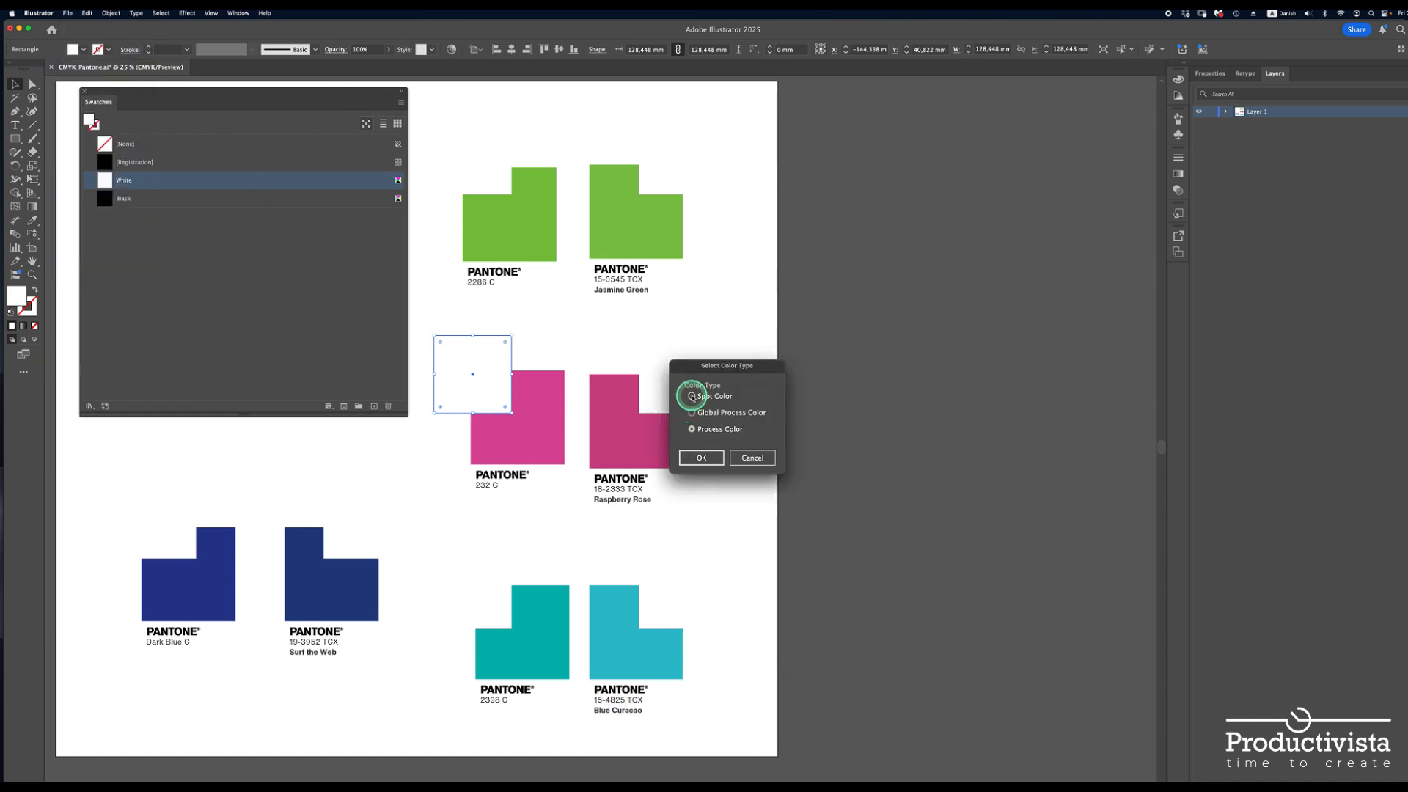
click(692, 397)
click(698, 461)
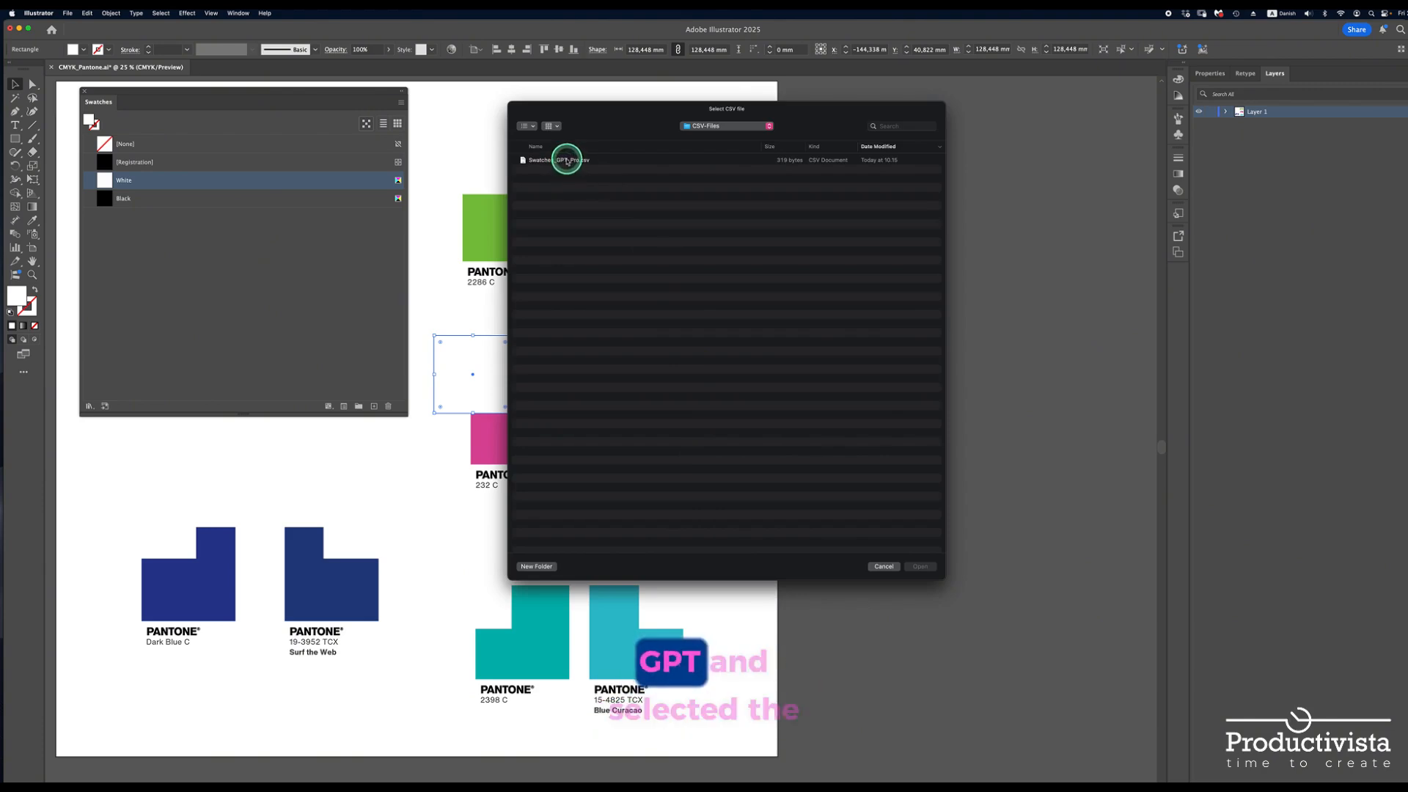
double_click(558, 161)
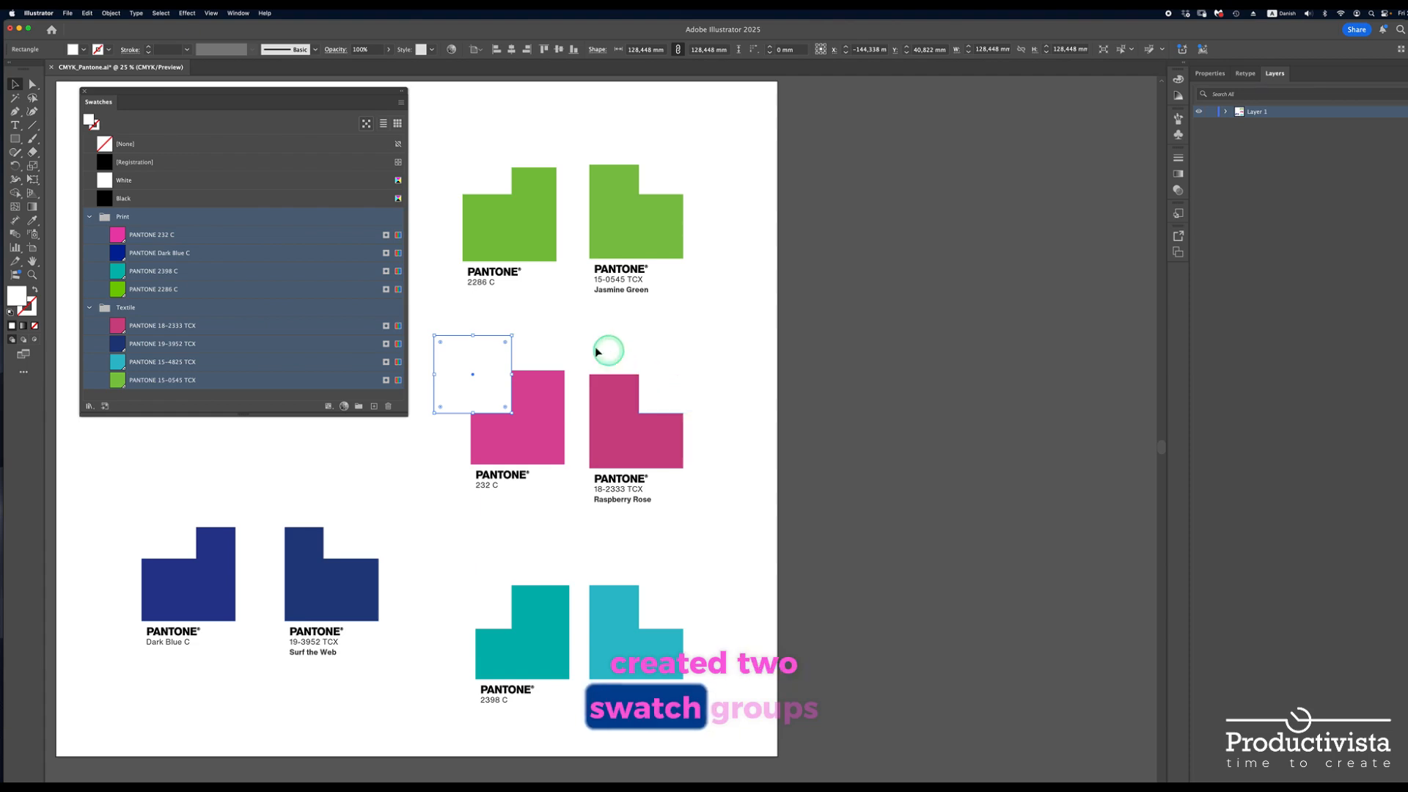
Deselect the artwork and examine the imported Print and Textile swatch groups
click(382, 462)
click(186, 229)
click(123, 215)
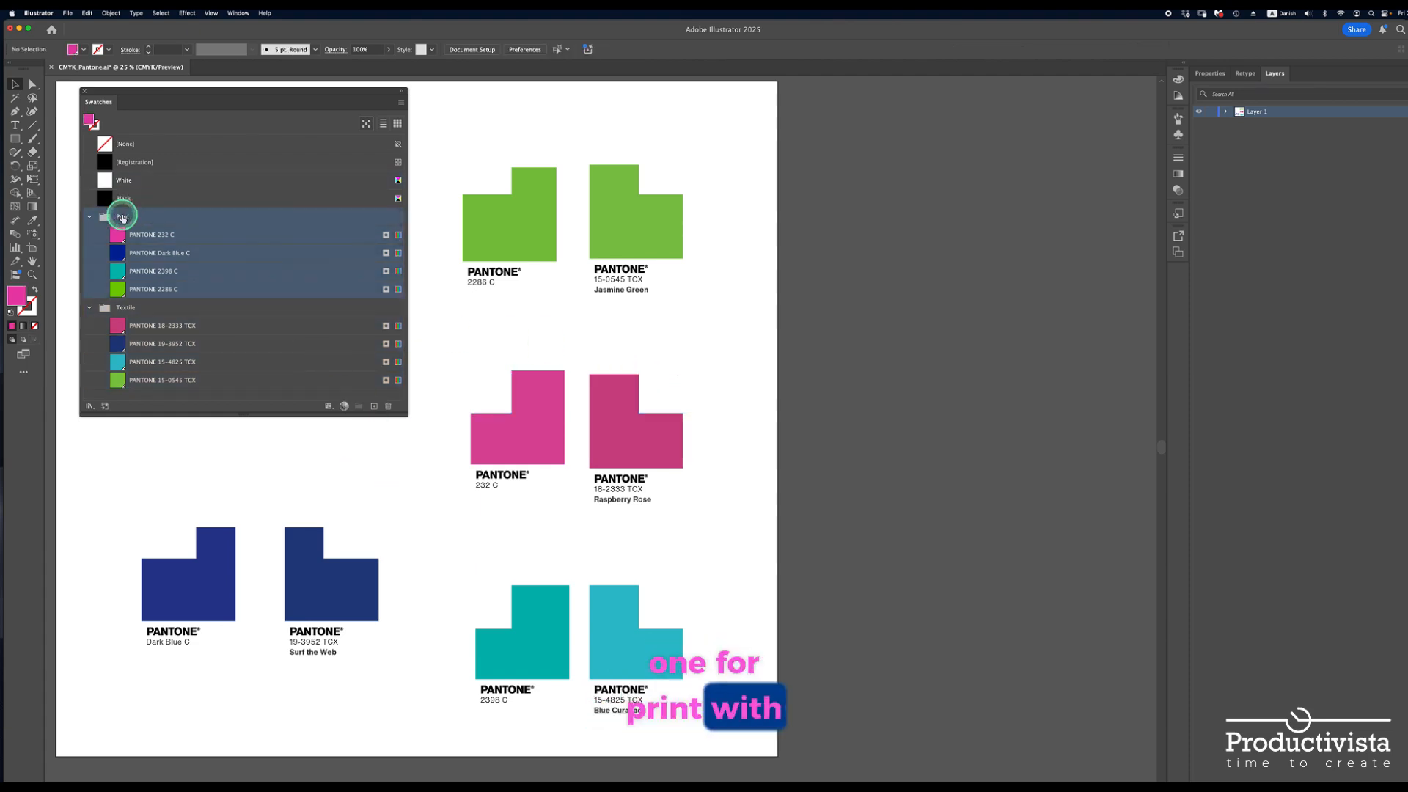
click(125, 306)
Fill the white square over the corner of the 2286 C chip with the PANTONE 2286 C swatch
drag(139, 327, 474, 179)
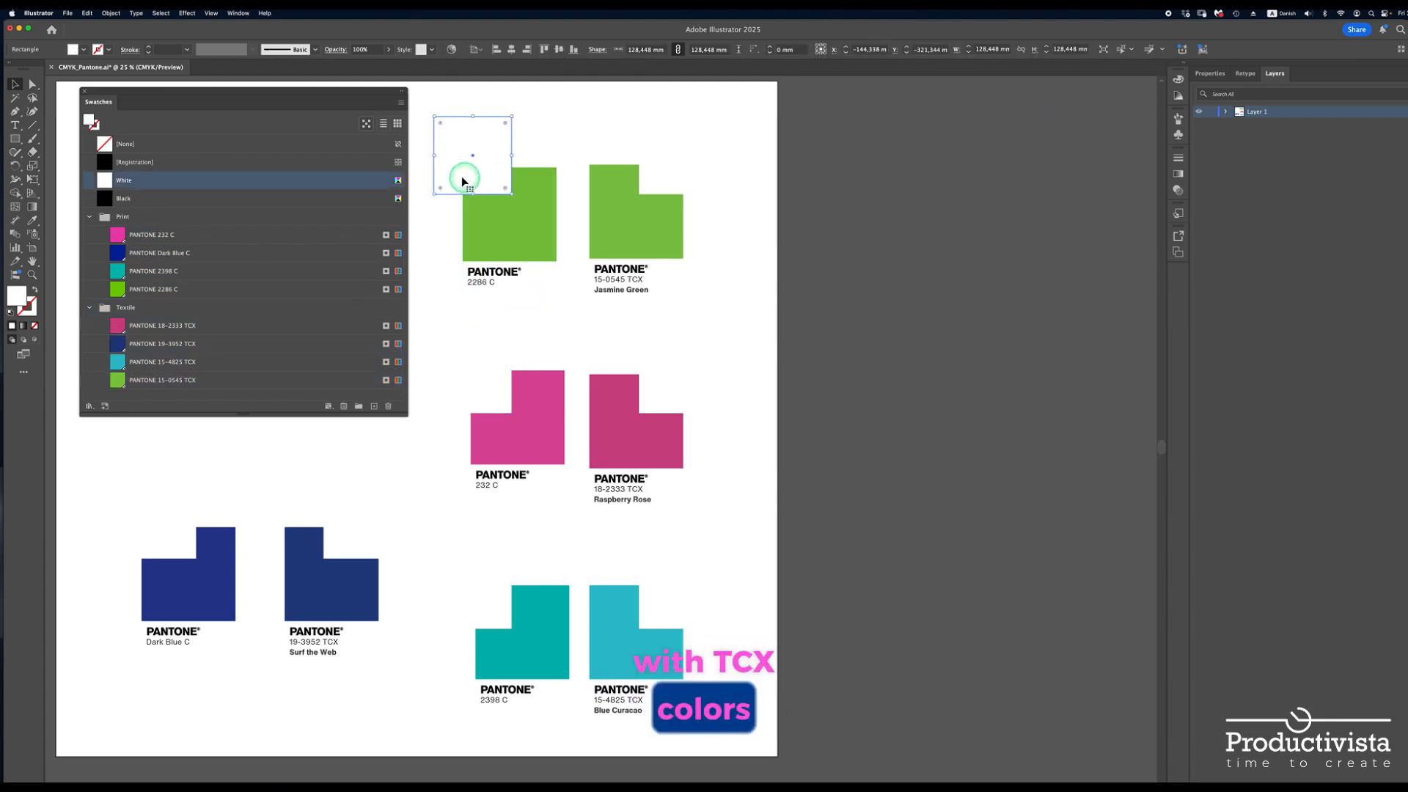
click(123, 296)
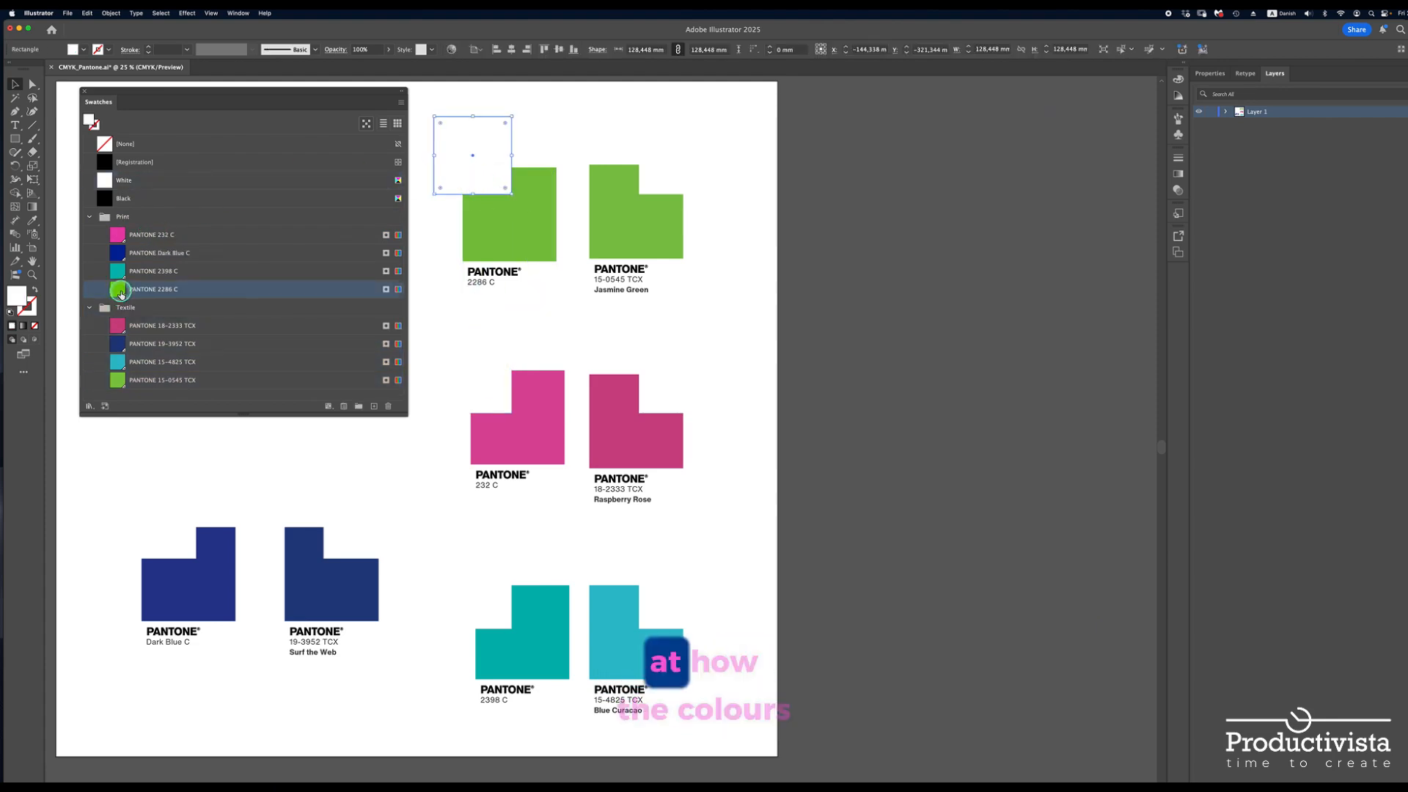
Fill the white squares over the 15-0545 TCX, 232 C and 18-2333 TCX chips with the PANTONE swatches of the same names
click(667, 165)
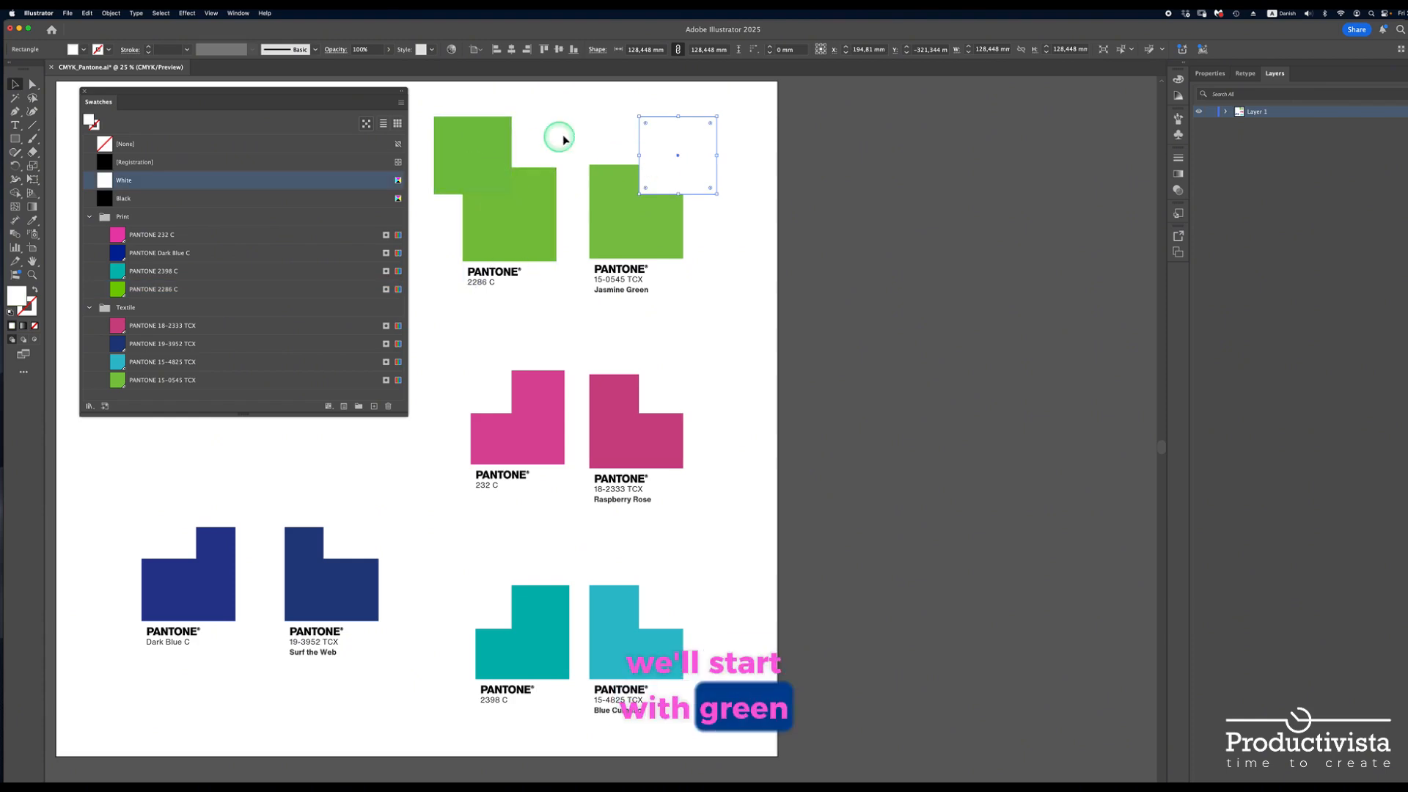
click(117, 380)
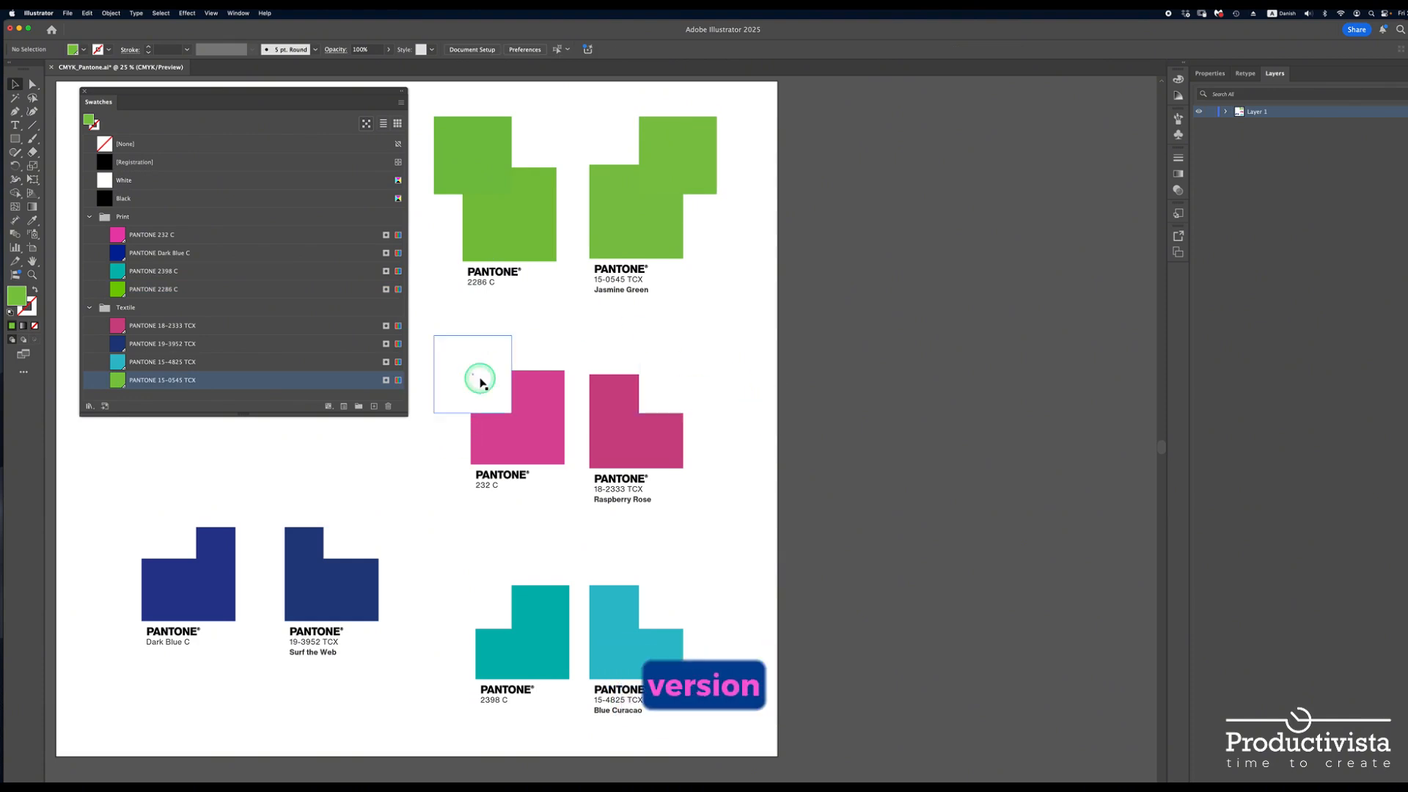
click(473, 379)
click(118, 235)
click(676, 374)
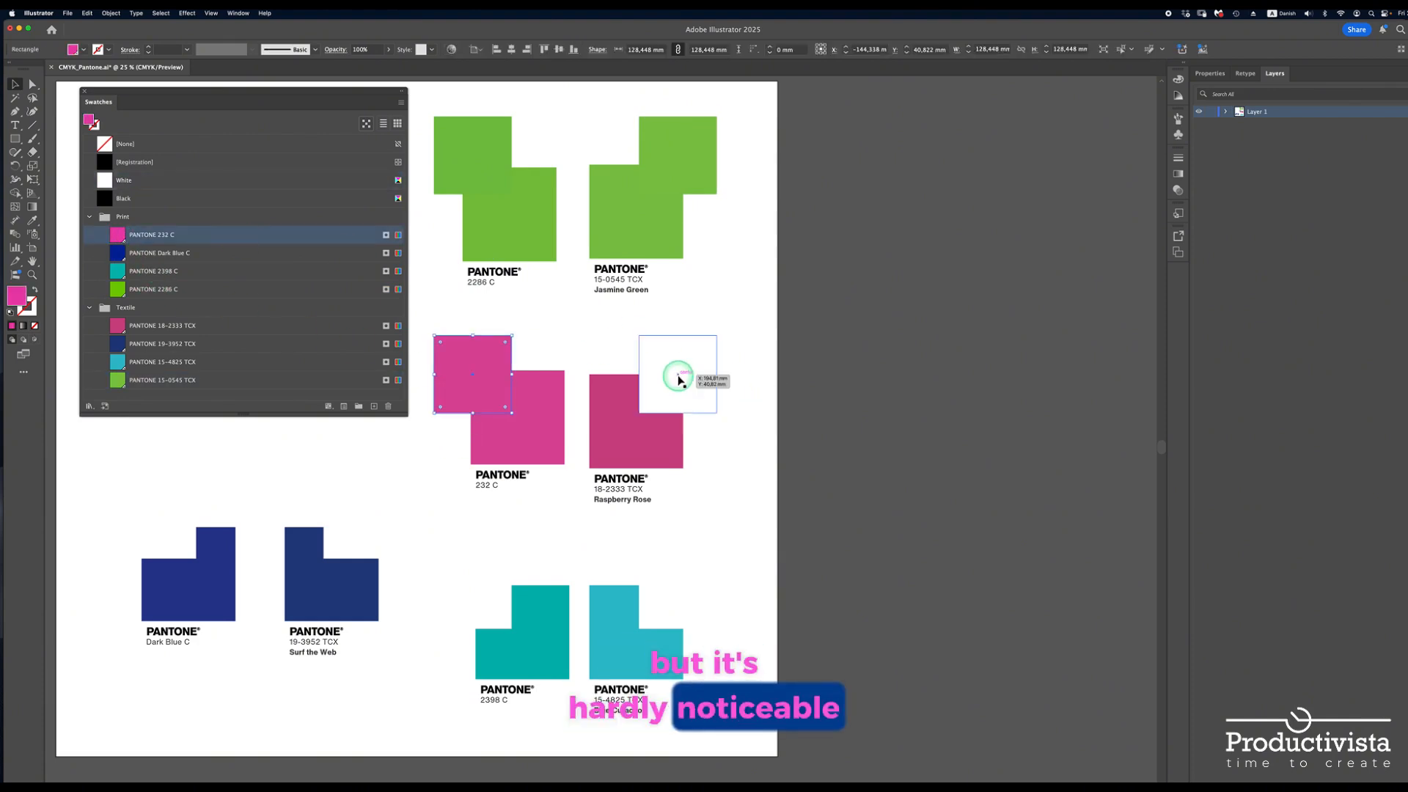
click(120, 325)
Fill the square over the Dark Blue C chip with PANTONE Dark Blue C and the Surf the Web one with PANTONE 19-3952 TCX
click(158, 517)
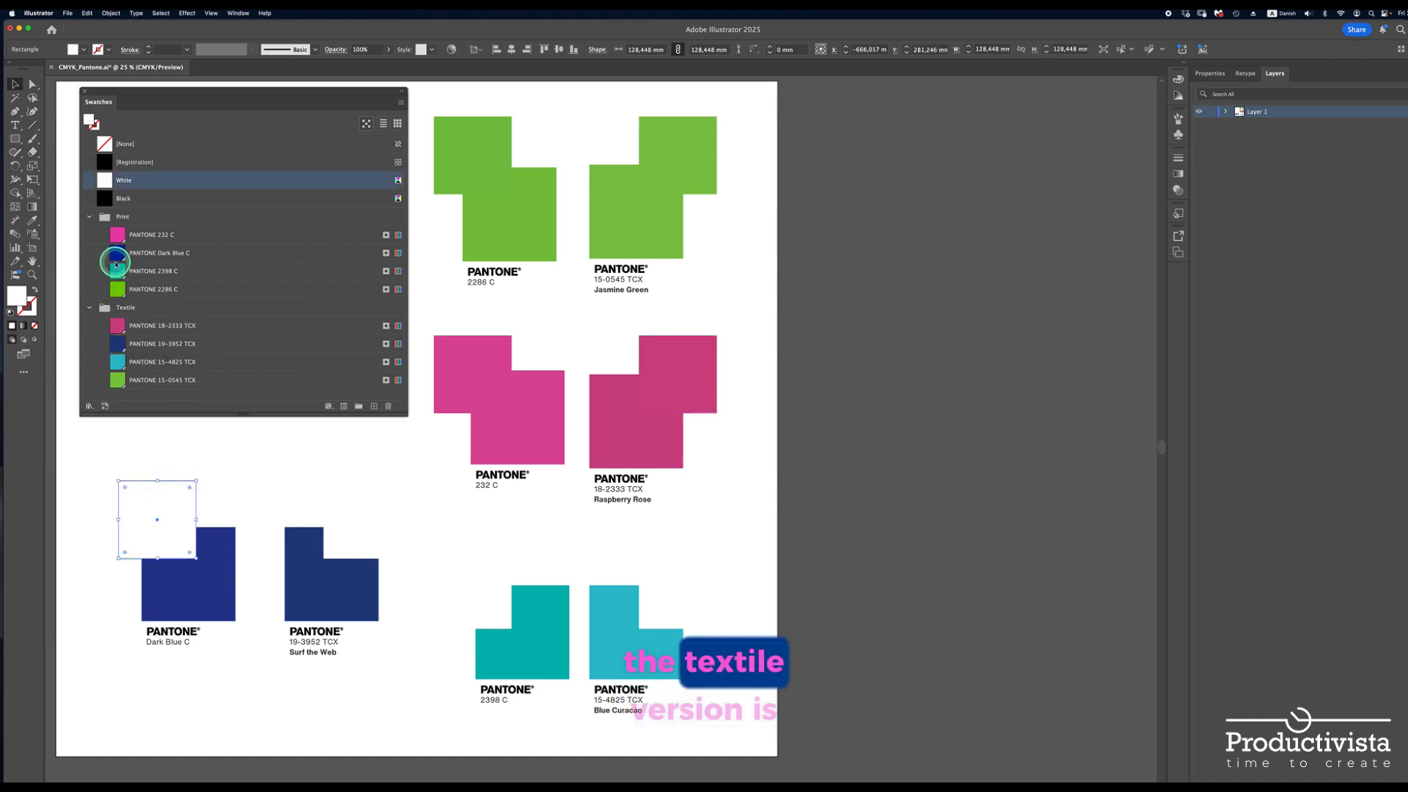
click(116, 255)
click(362, 520)
click(117, 343)
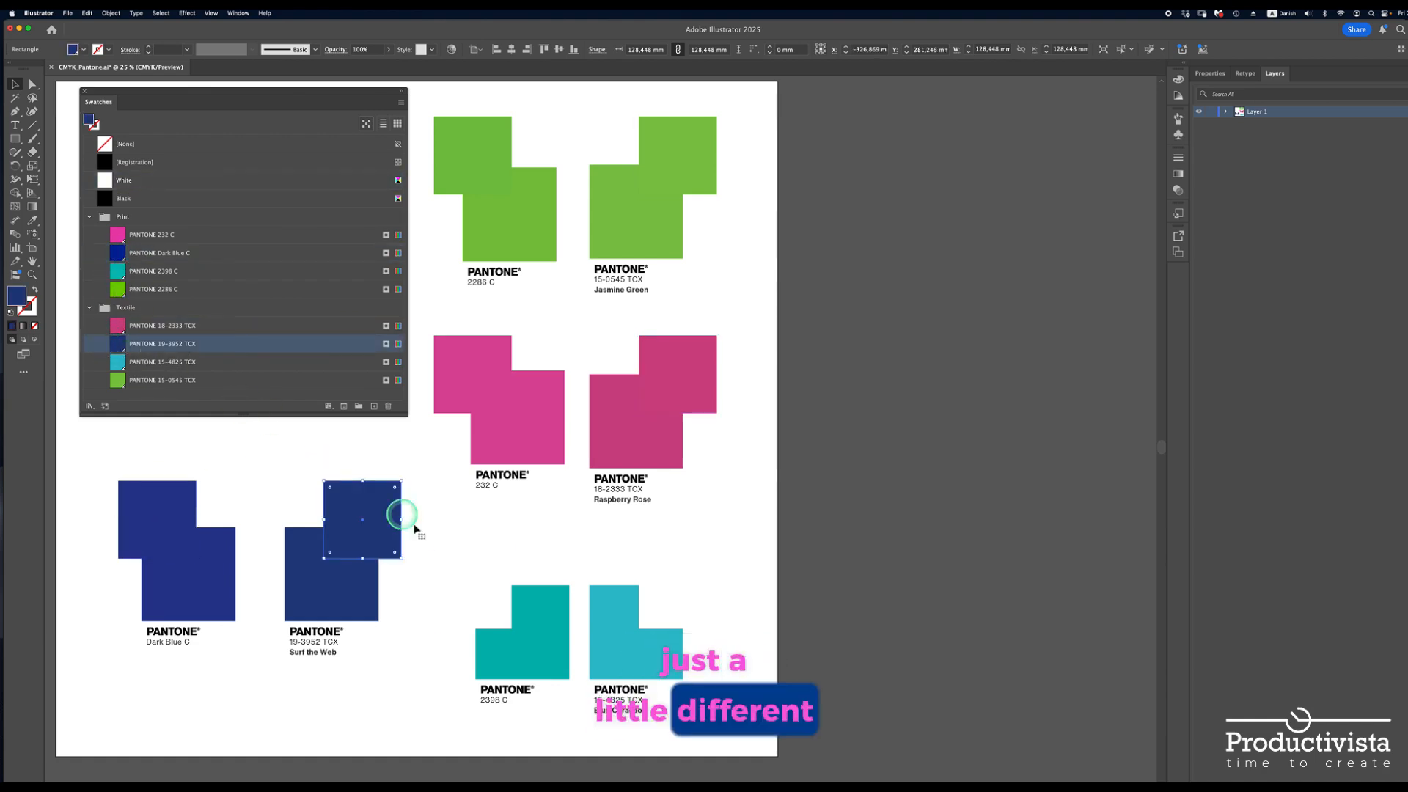
Fill the square over the 2398 C chip with PANTONE 2398 C and the Blue Curacao one with PANTONE 15-4825 TCX, then deselect
click(469, 593)
click(118, 270)
click(649, 591)
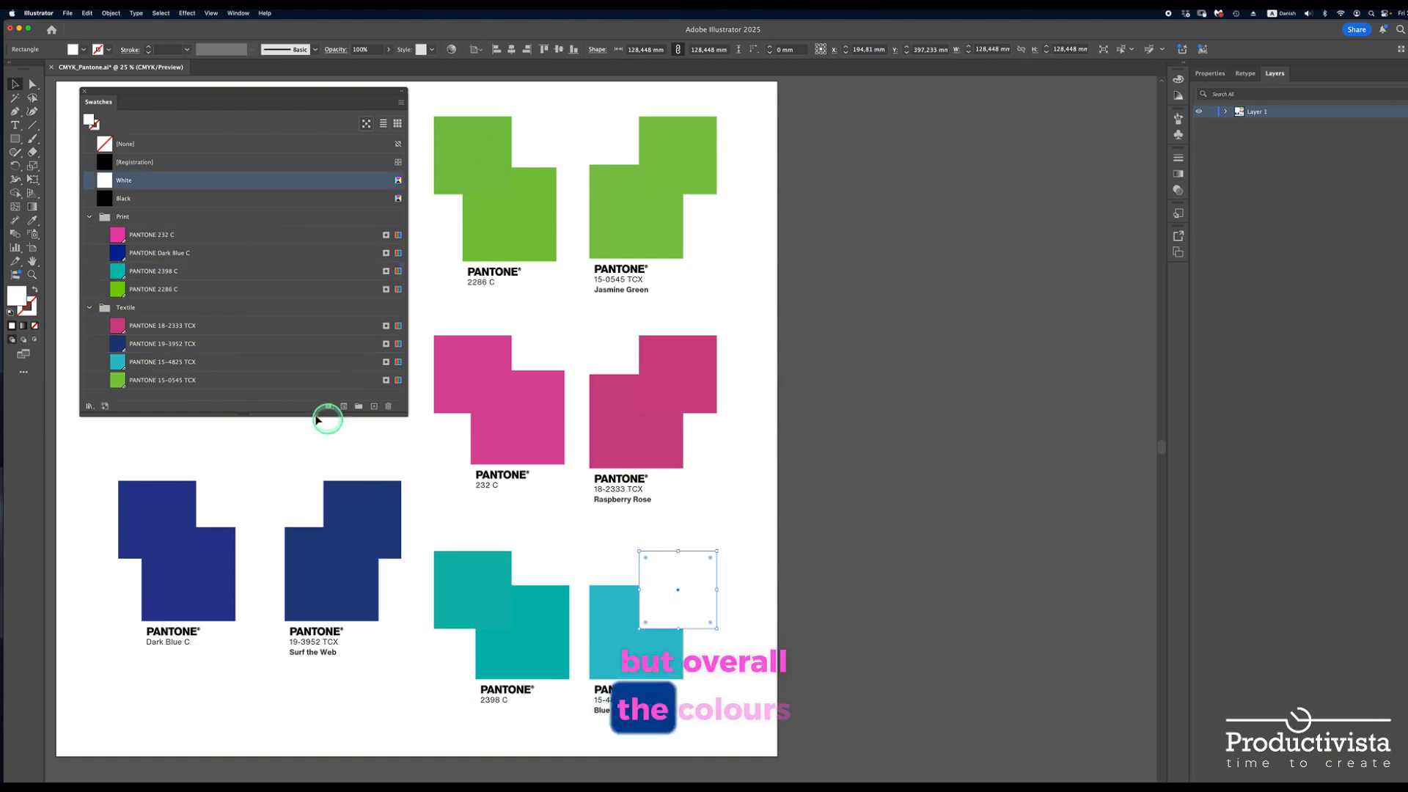
click(117, 361)
click(830, 575)
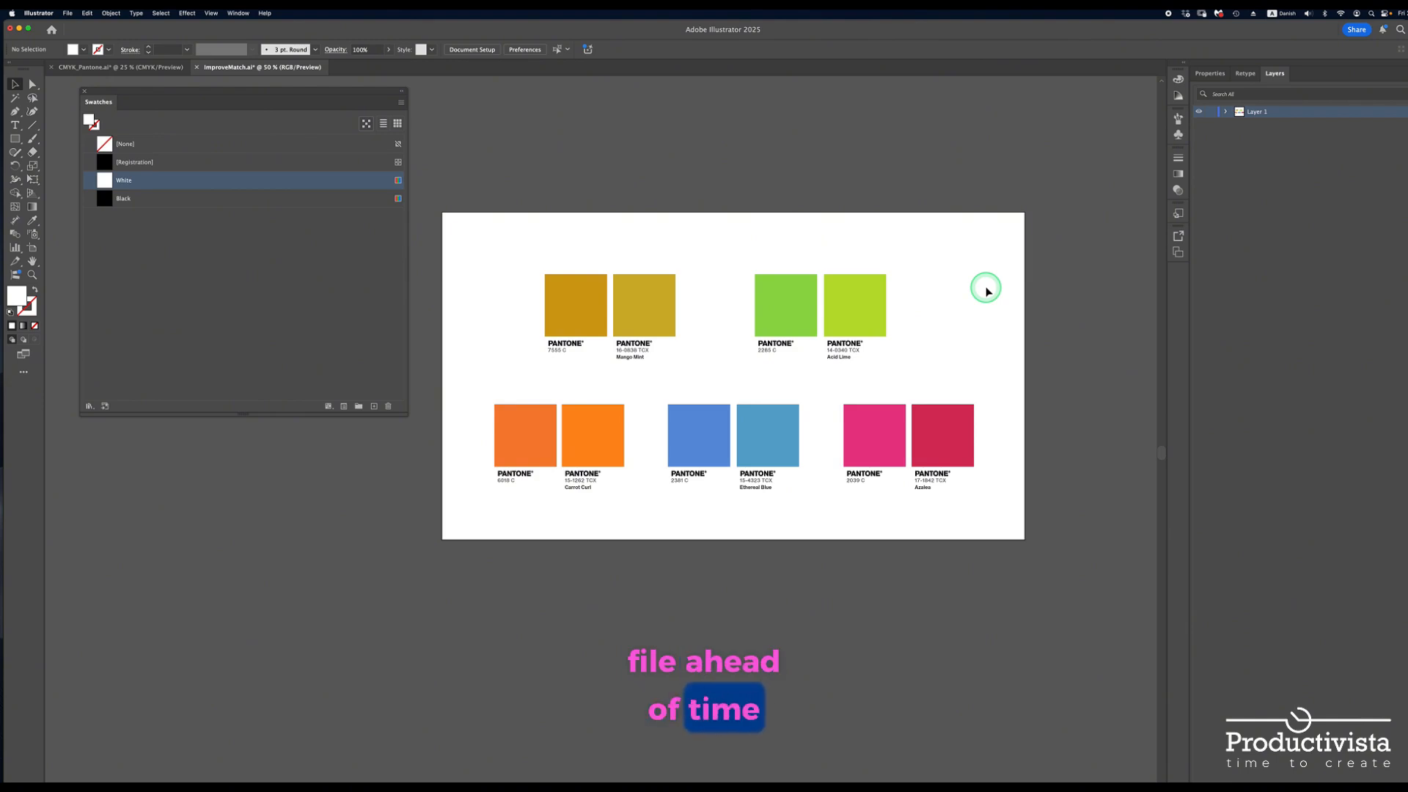
In the ImproveMatch.ai document, examine the gold, green and orange Pantone chip pairs
click(581, 323)
click(654, 309)
shift+click(780, 312)
click(843, 308)
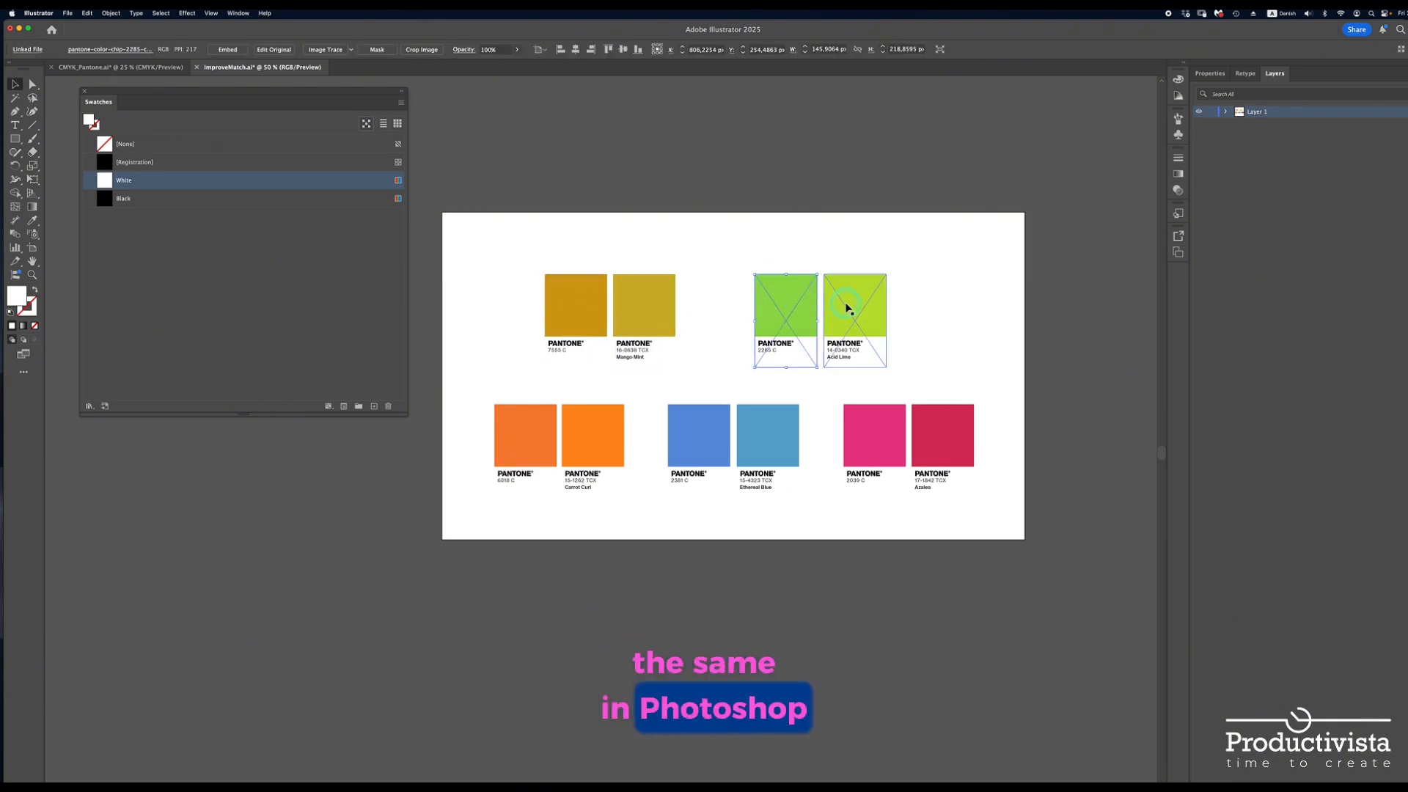
shift+click(589, 440)
click(589, 440)
click(540, 437)
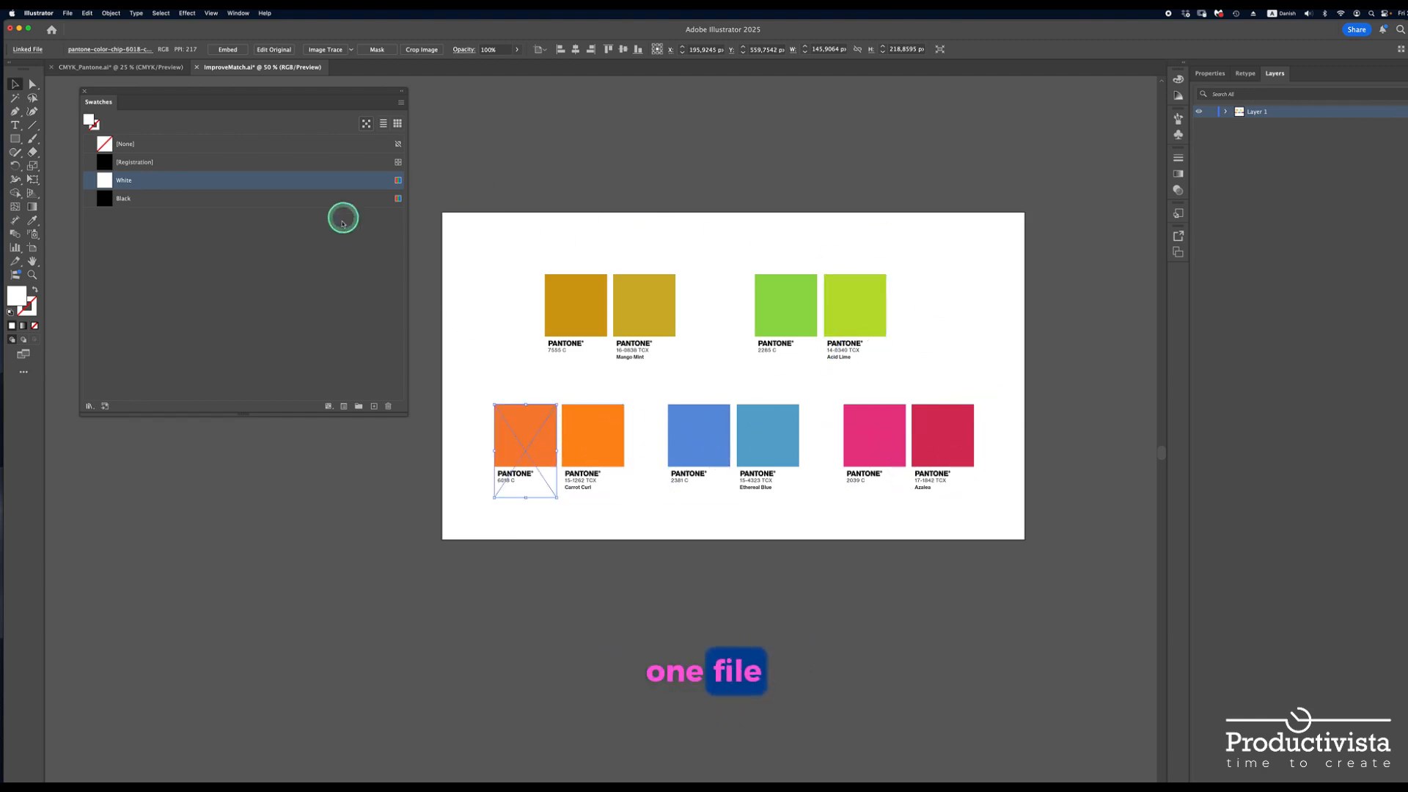
click(69, 14)
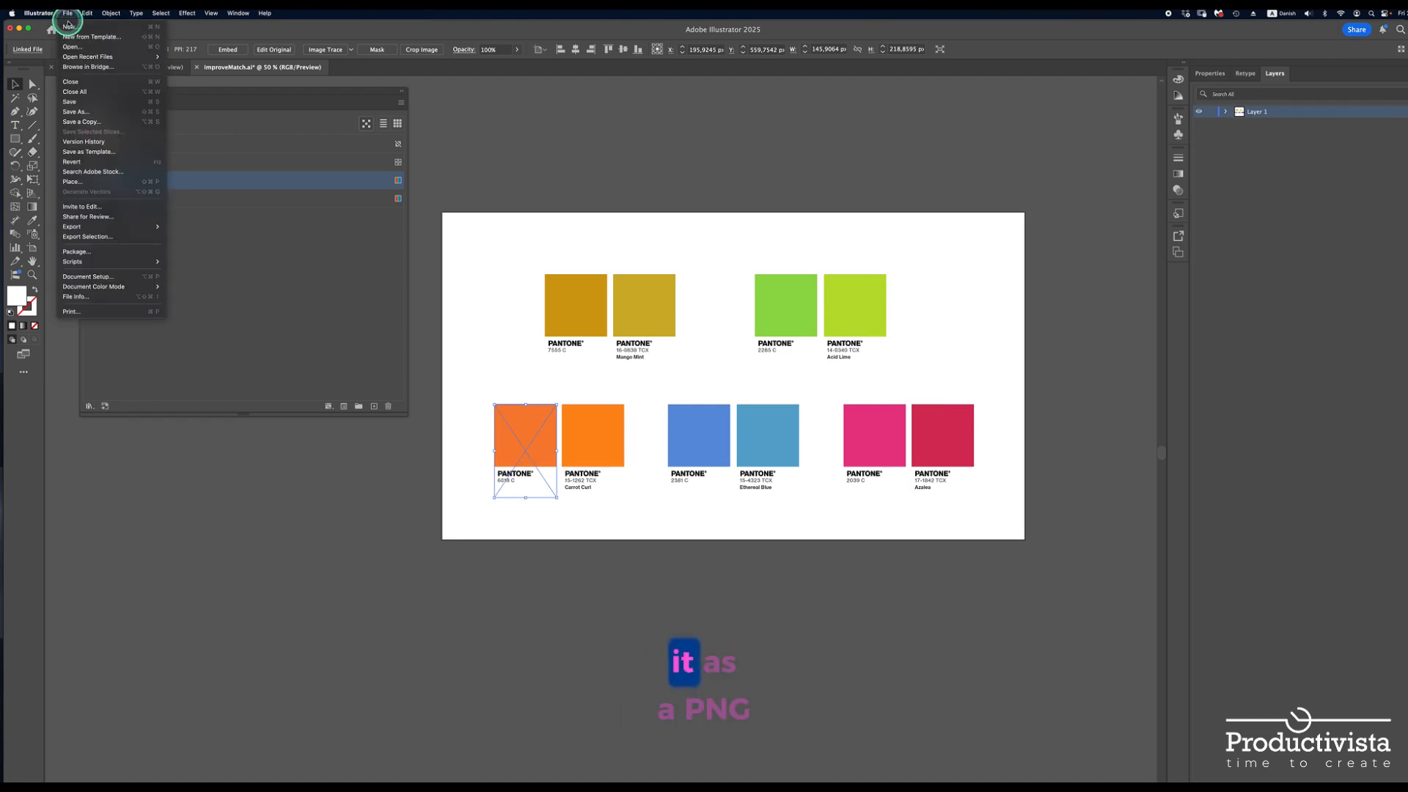
mouse_move(88, 227)
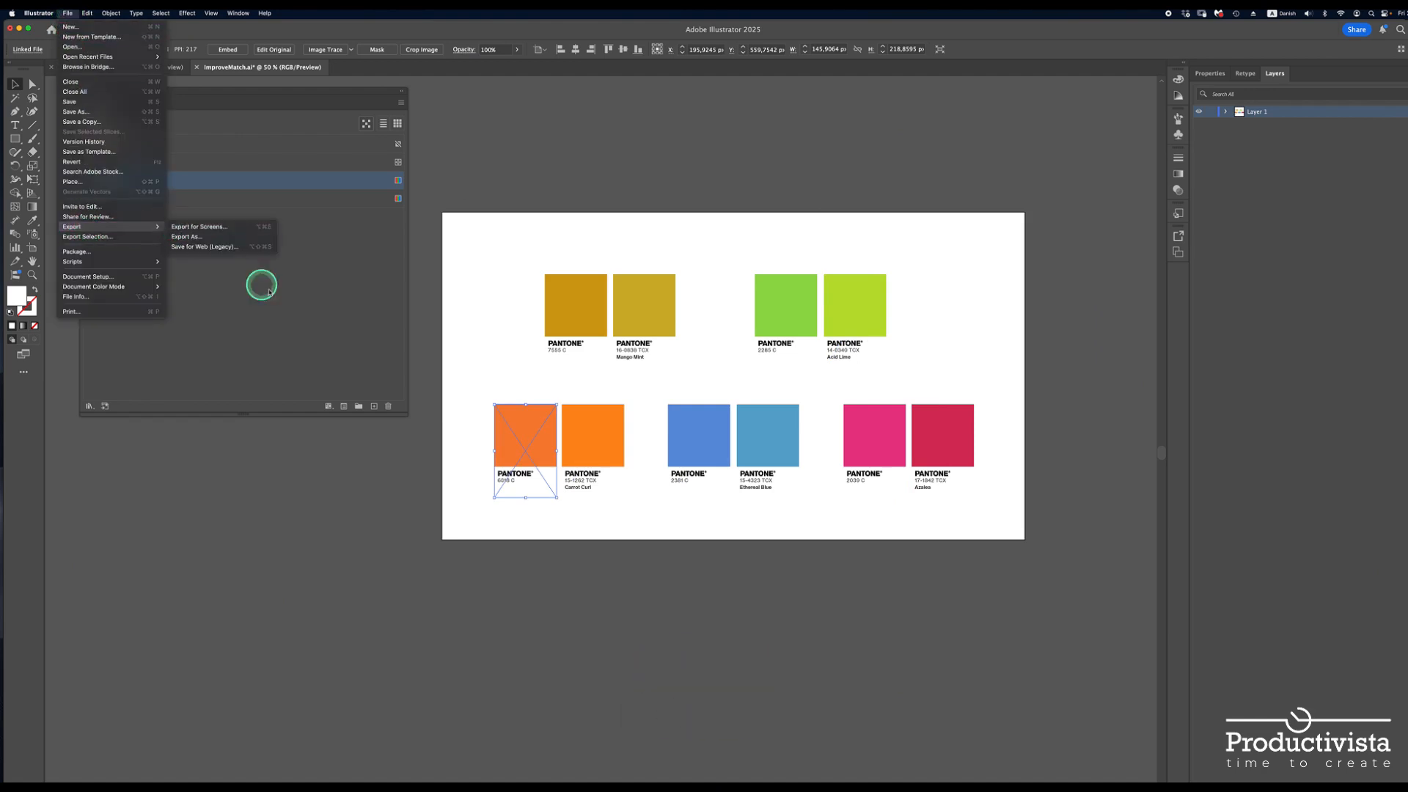
click(380, 535)
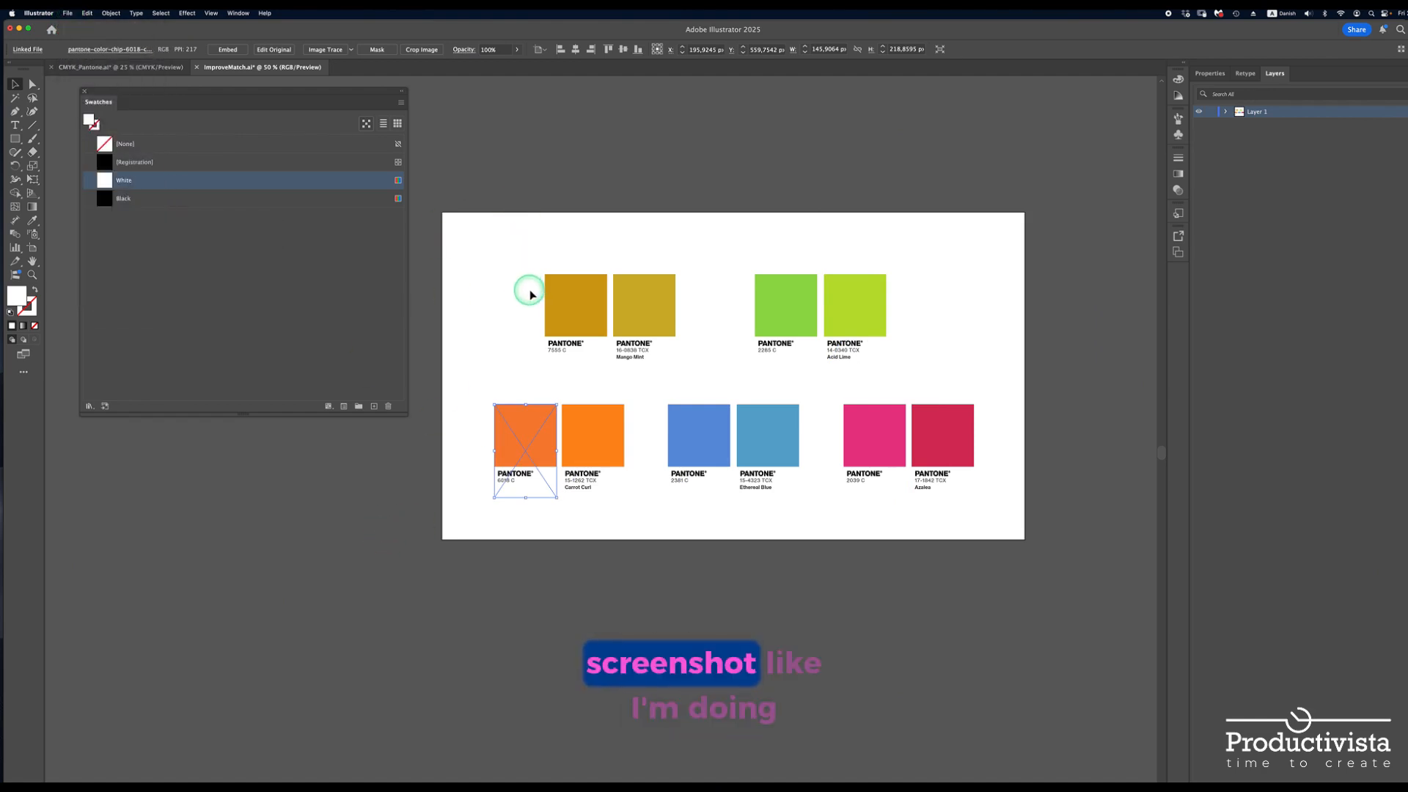
Capture a screenshot of the whole artboard containing the ten Pantone chips
key(shift+super+4)
drag(442, 213, 1025, 540)
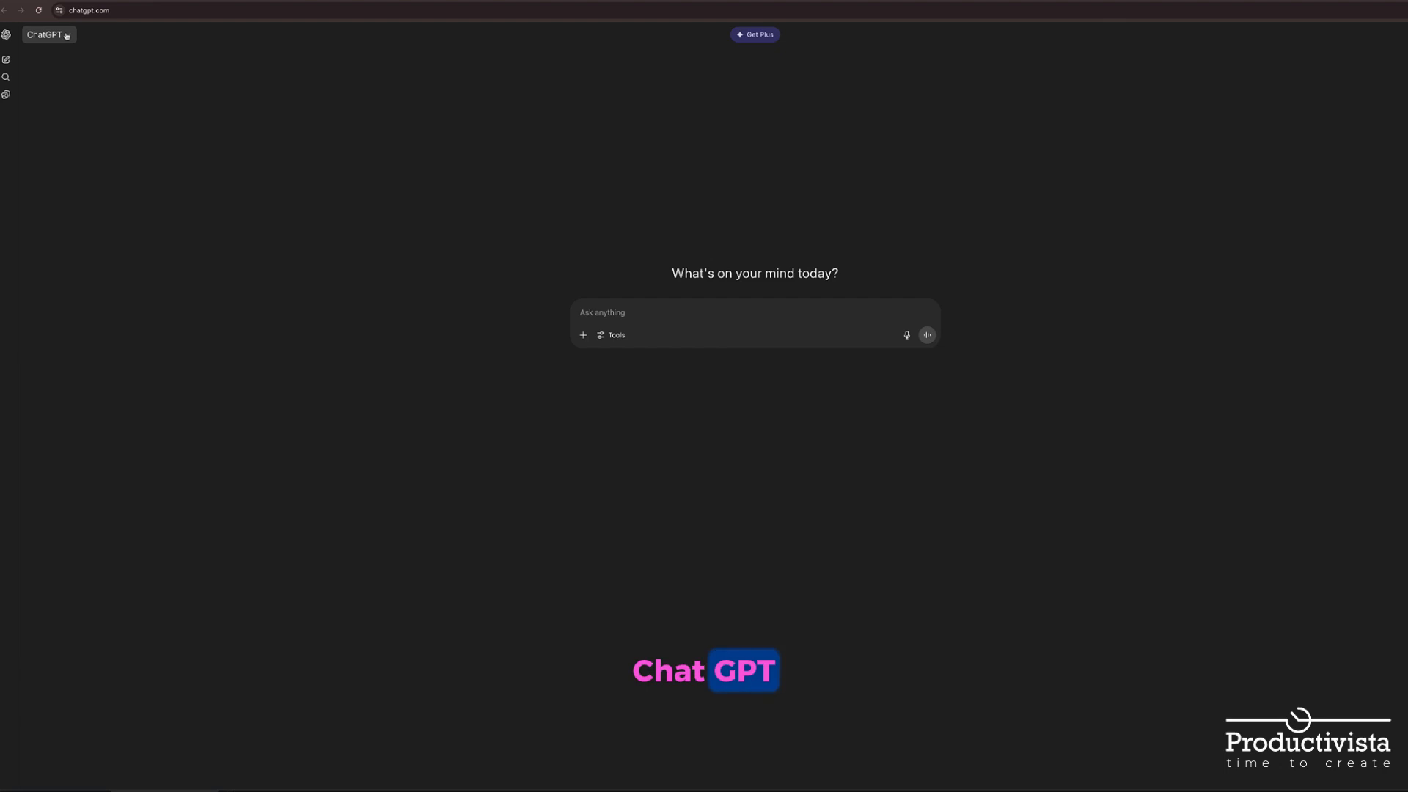
In ChatGPT, enable deep research and enter the prompt for a table of Textile and Print swatch names with official RGB values
click(49, 34)
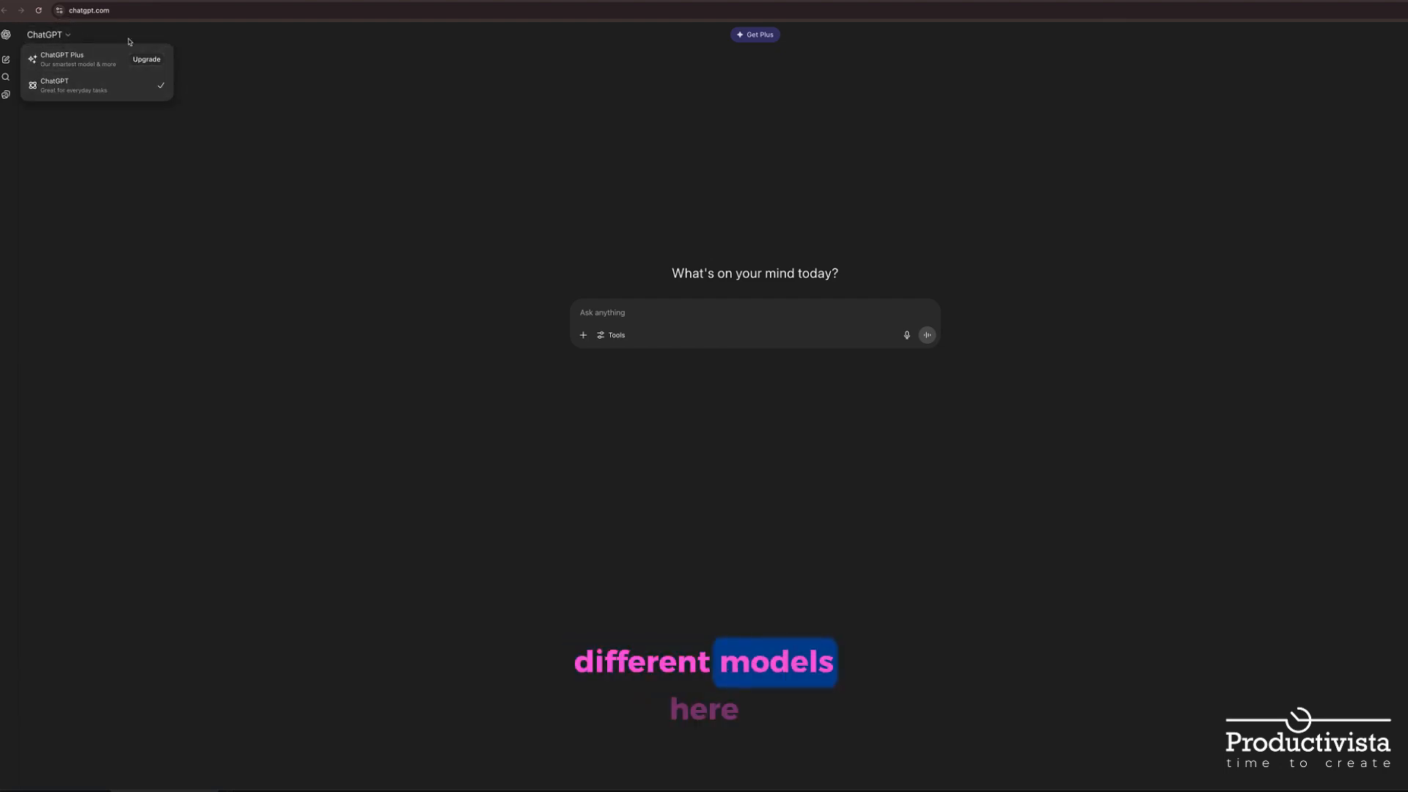
click(520, 275)
click(615, 335)
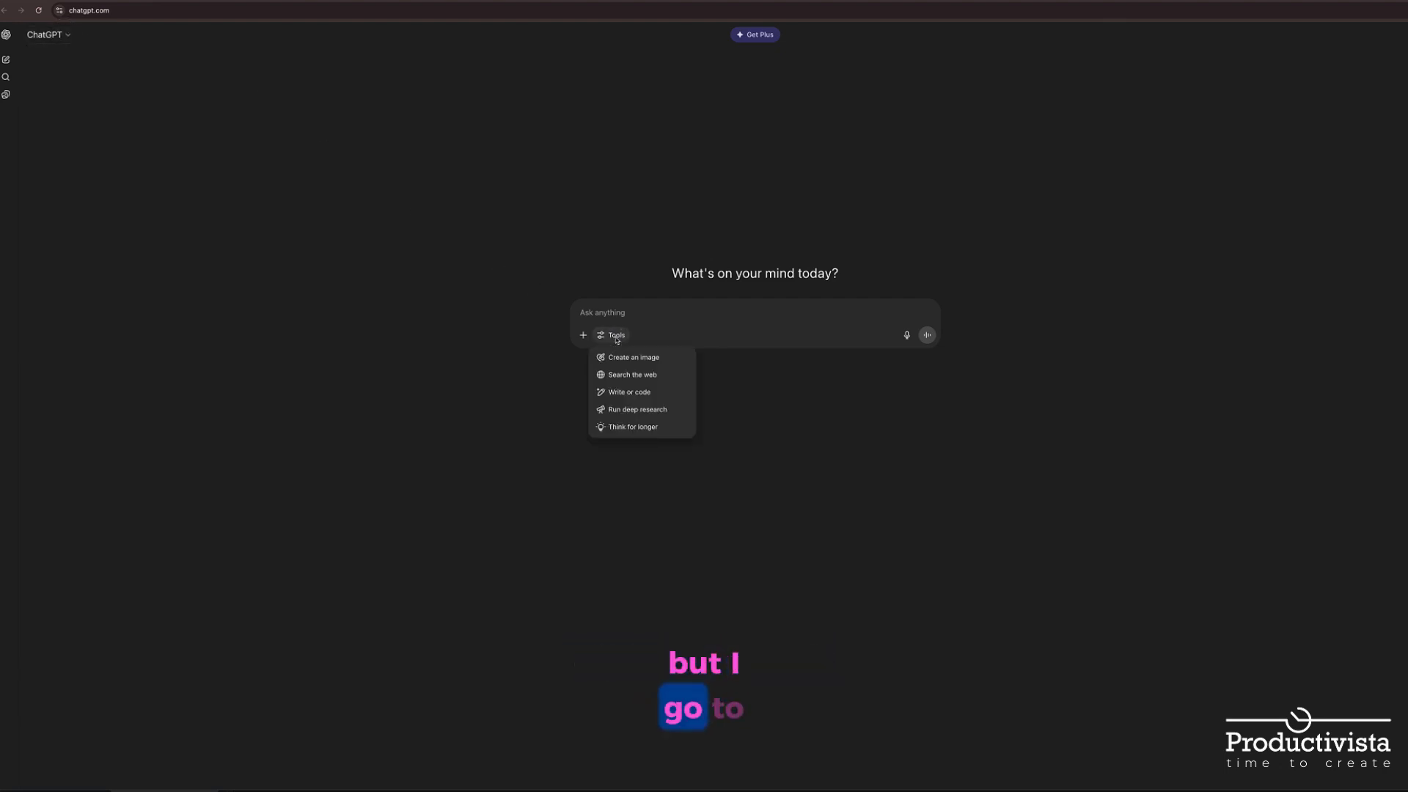
click(634, 411)
text(Make a table, where the first column is "Swatch Group Name" the TCX colors group is "Textile"and Coated group is "Print". Second column is 'Swatch Name' formated as "PANTONE " +  Number + " C" or "PANTONE " +  Number + " TCX". Other three columns are R,G,B values. Look up the official RGB values for each Pantone swatch.)
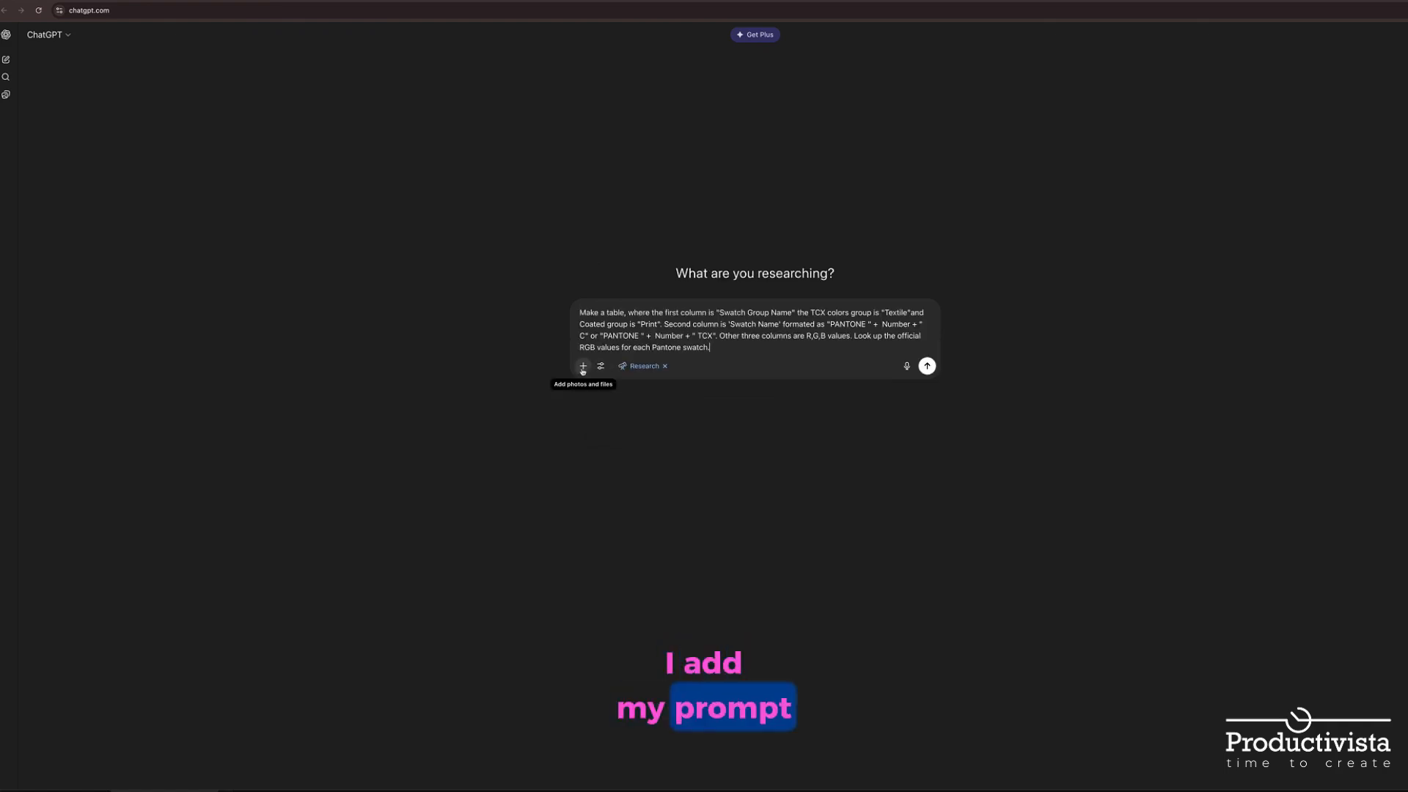
Attach the artboard screenshot to the prompt and submit the research request
click(582, 367)
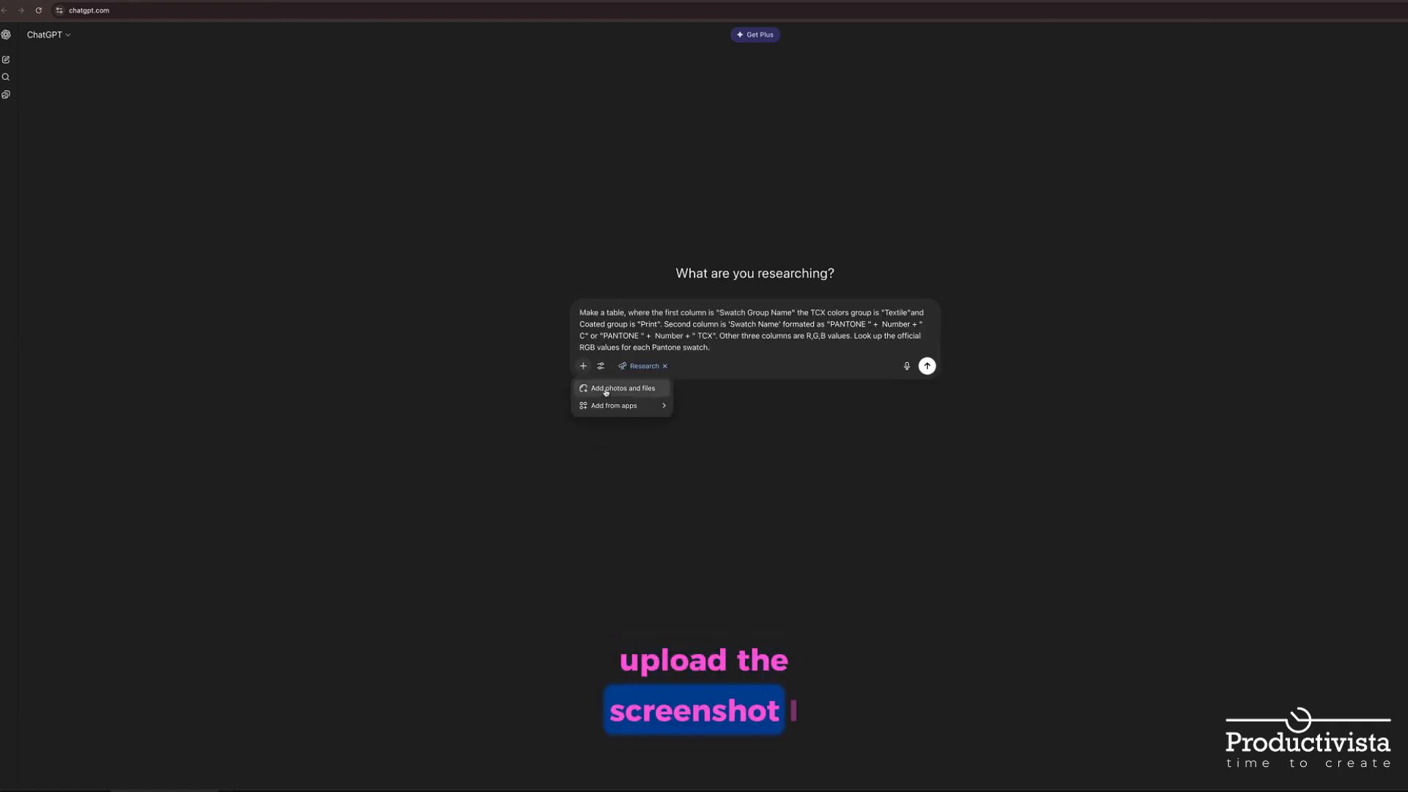
click(606, 389)
click(509, 223)
click(999, 585)
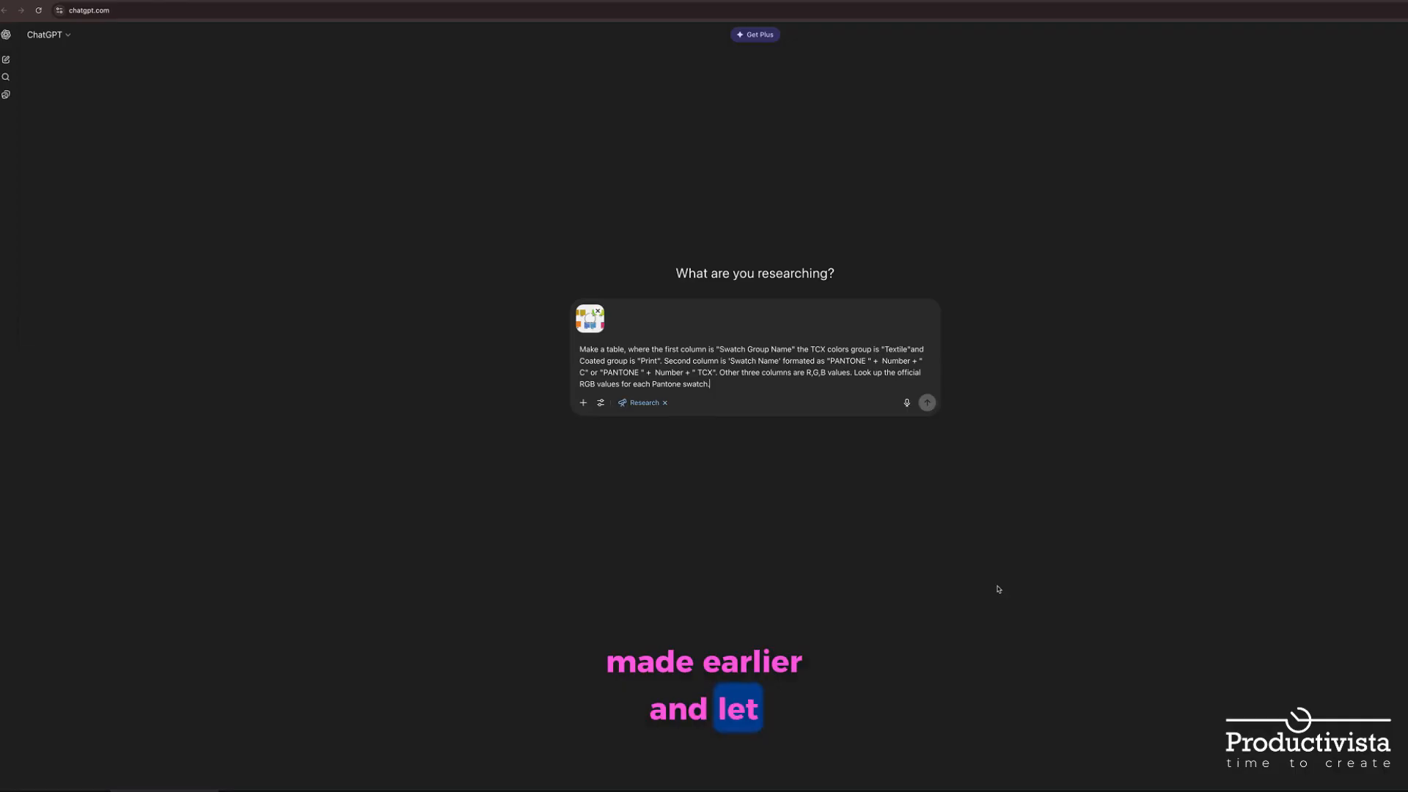
key(Return)
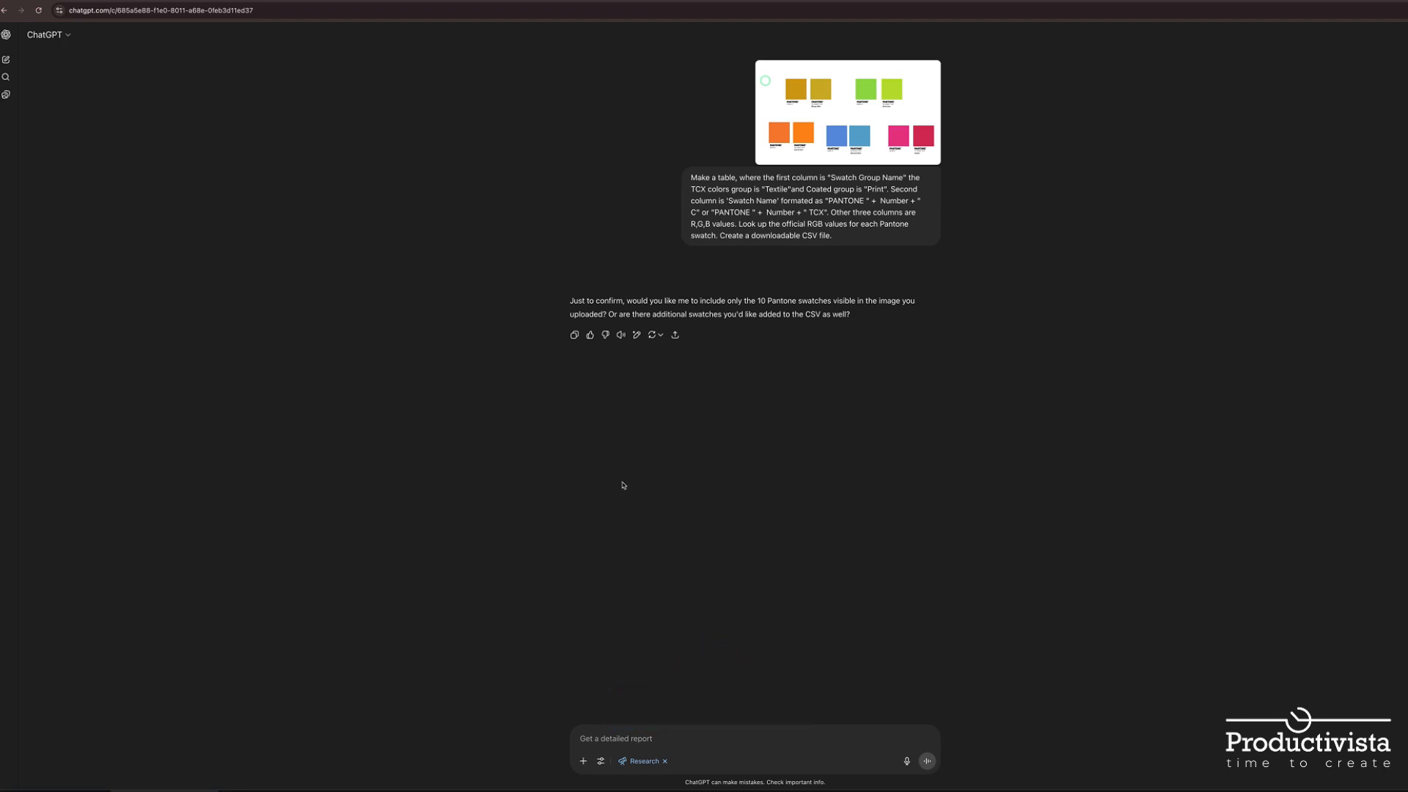
Answer the clarifying question by asking to include only the 10 Pantone swatches visible in the image
drag(700, 301, 901, 300)
click(645, 738)
text(include only the 10 Pantone swatches visible in the image)
key(Return)
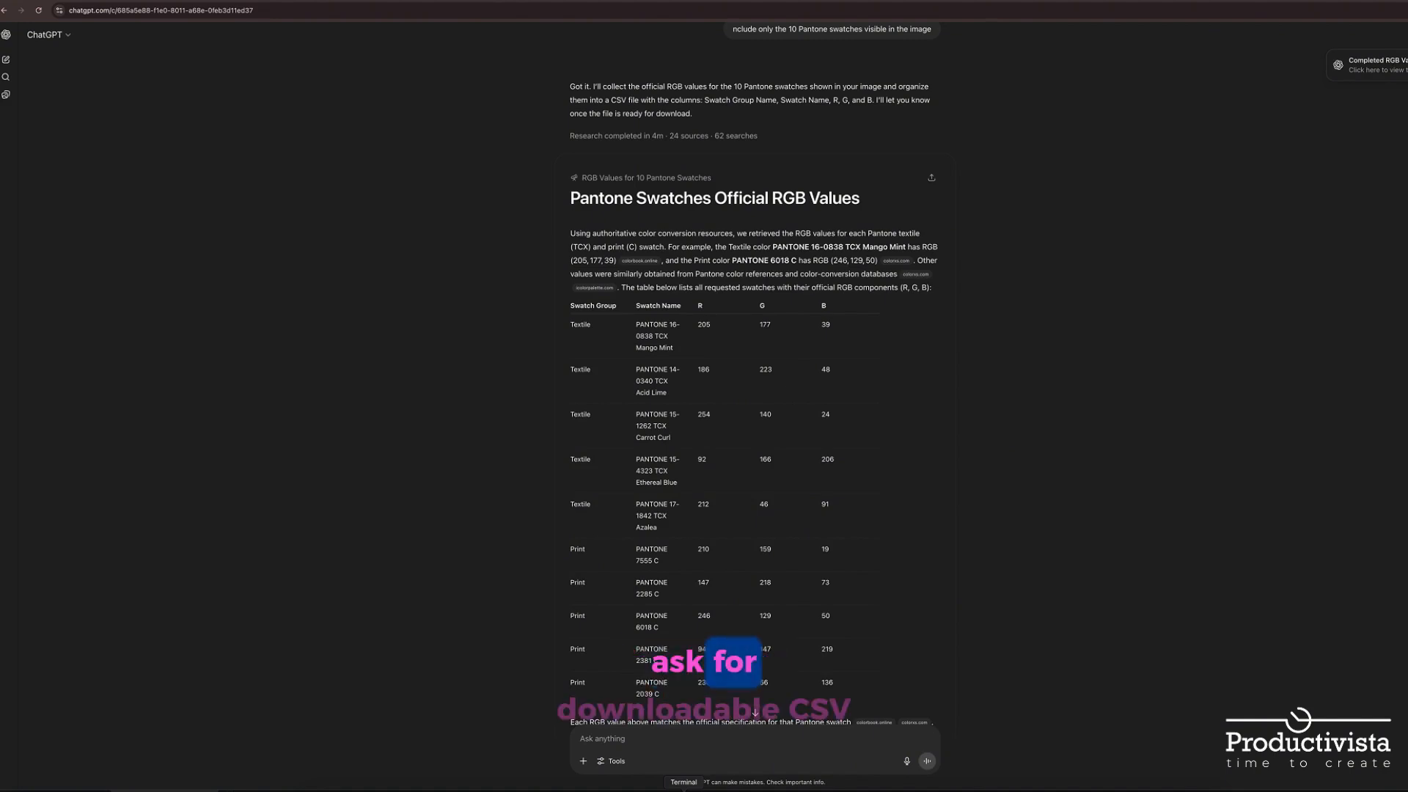
Request "Please make a downloadable CSV file" and download pantone_swatches.csv
scroll(754, 396, down, 3)
text(Please make a downloadable CSV file)
key(Return)
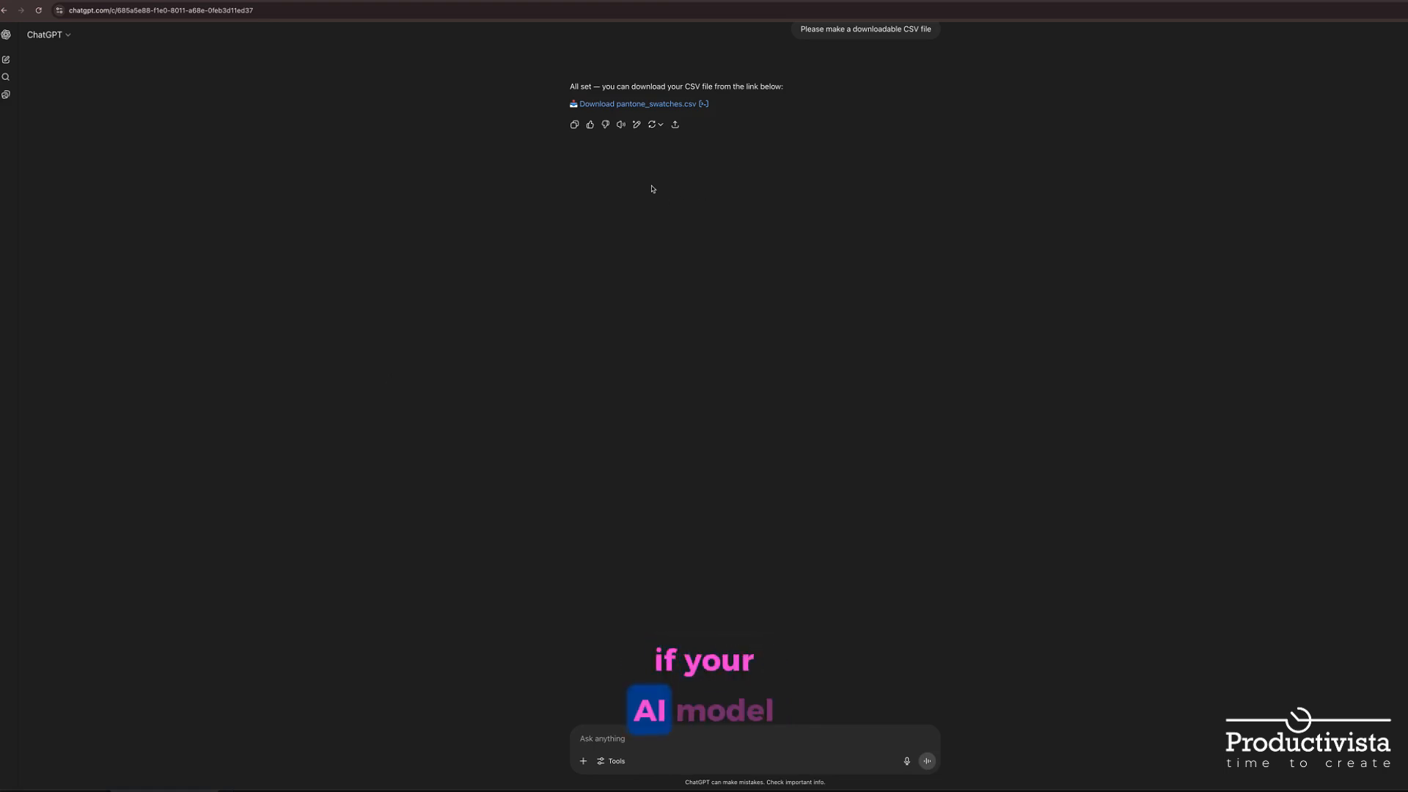
click(635, 107)
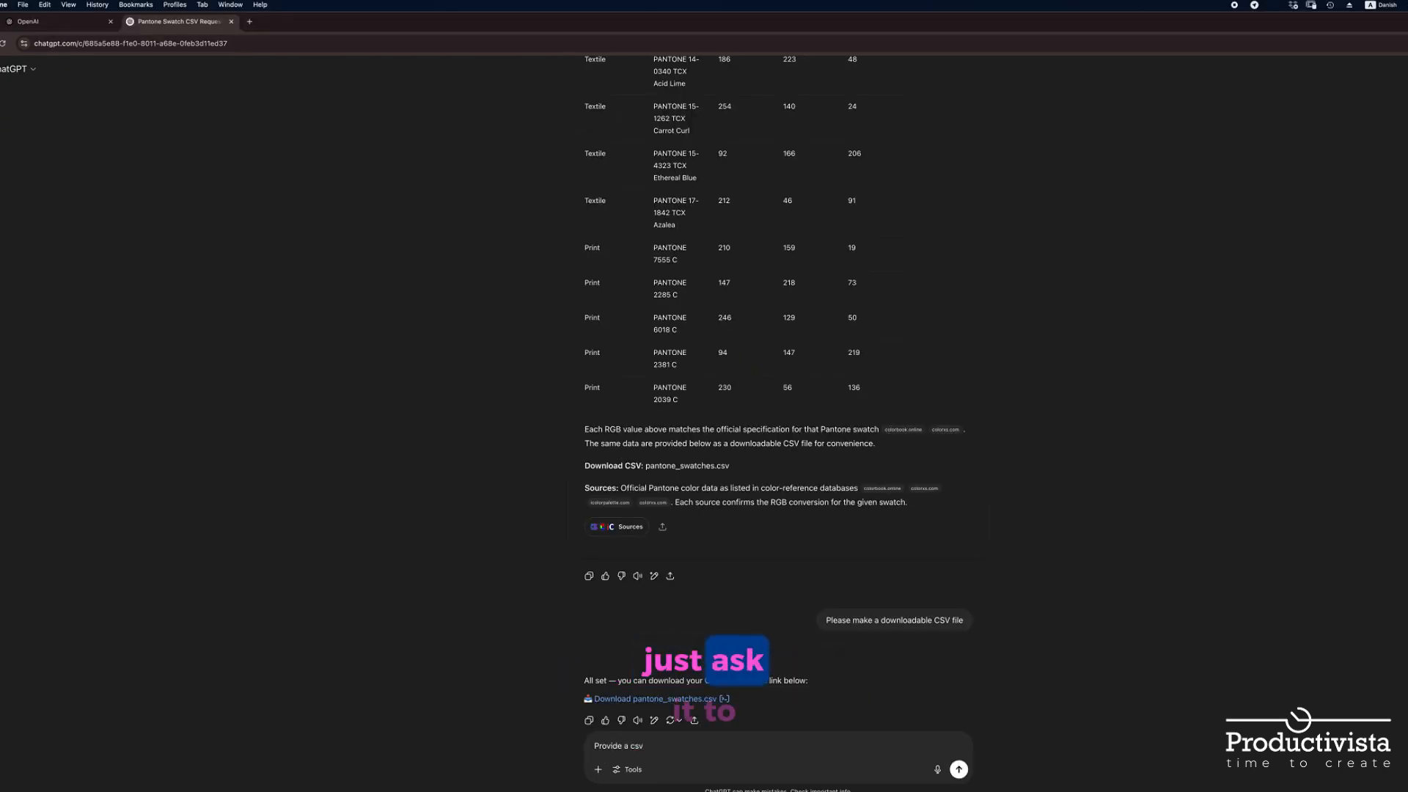
Request "Provide as csv format" and copy the resulting CSV code block into a blank TextEdit document
key(Return)
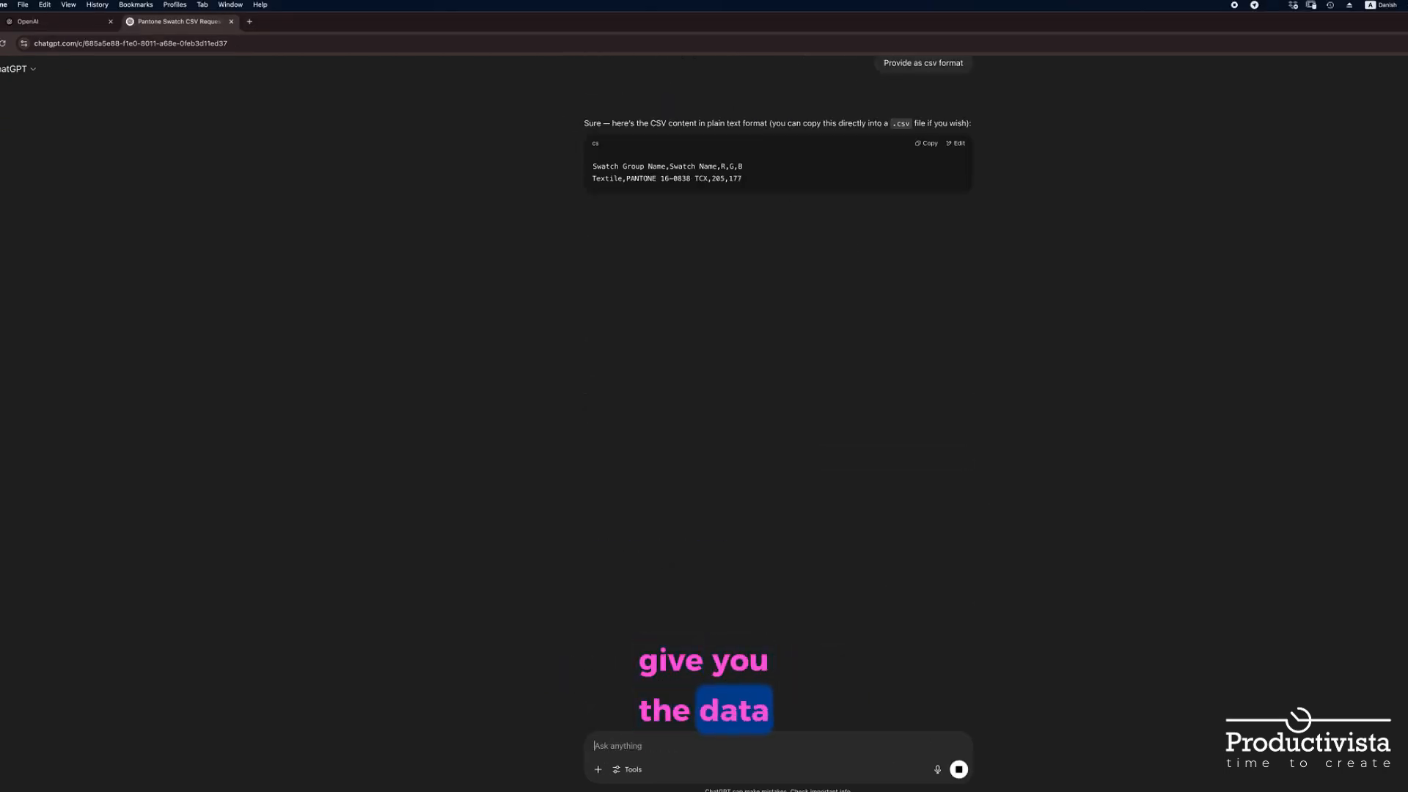
click(927, 143)
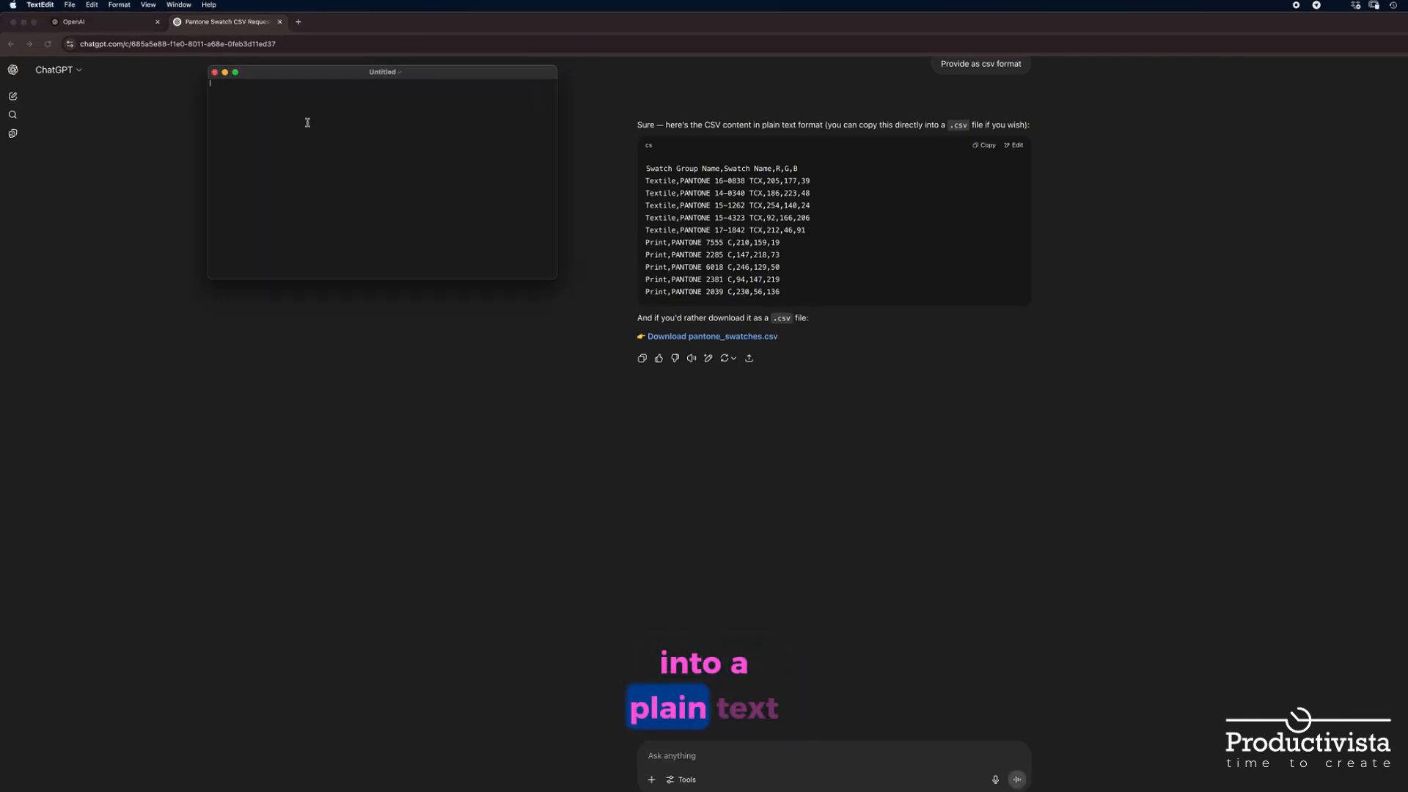
key(super+v)
click(70, 4)
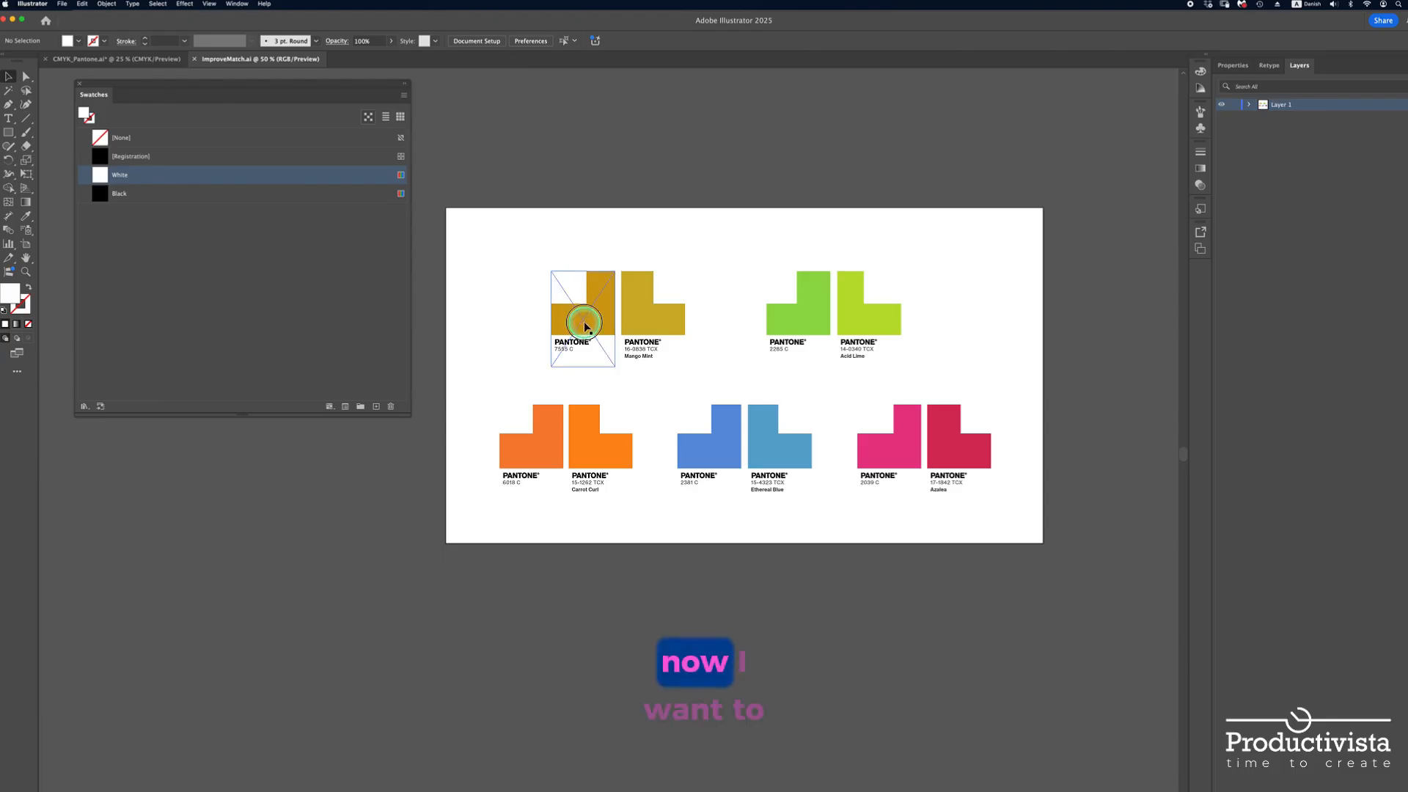
In Illustrator's ImproveMatch document, run the CSV swatch import script and load Swatches_GPT_Pro.csv from the CSV-Files folder
click(589, 293)
click(670, 290)
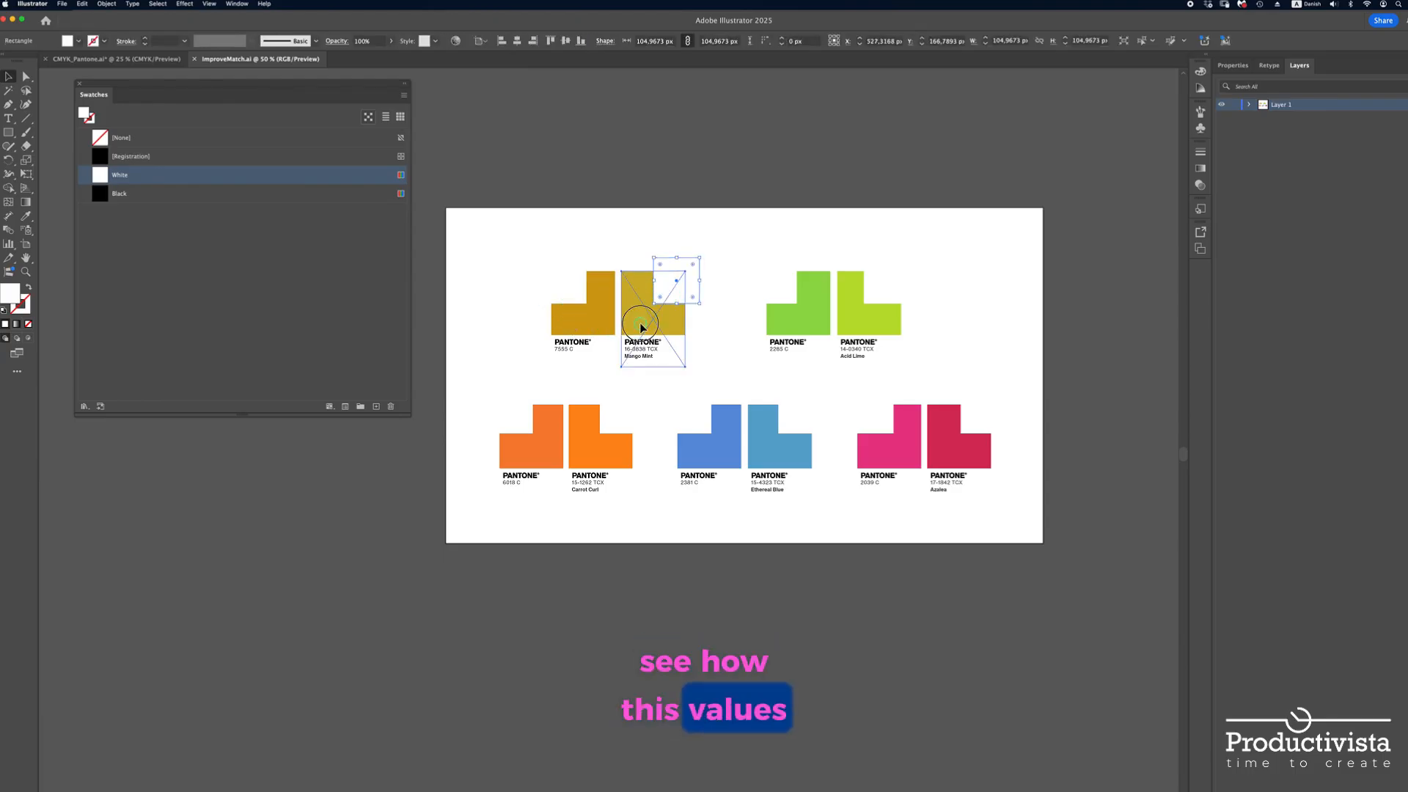
click(641, 326)
click(62, 3)
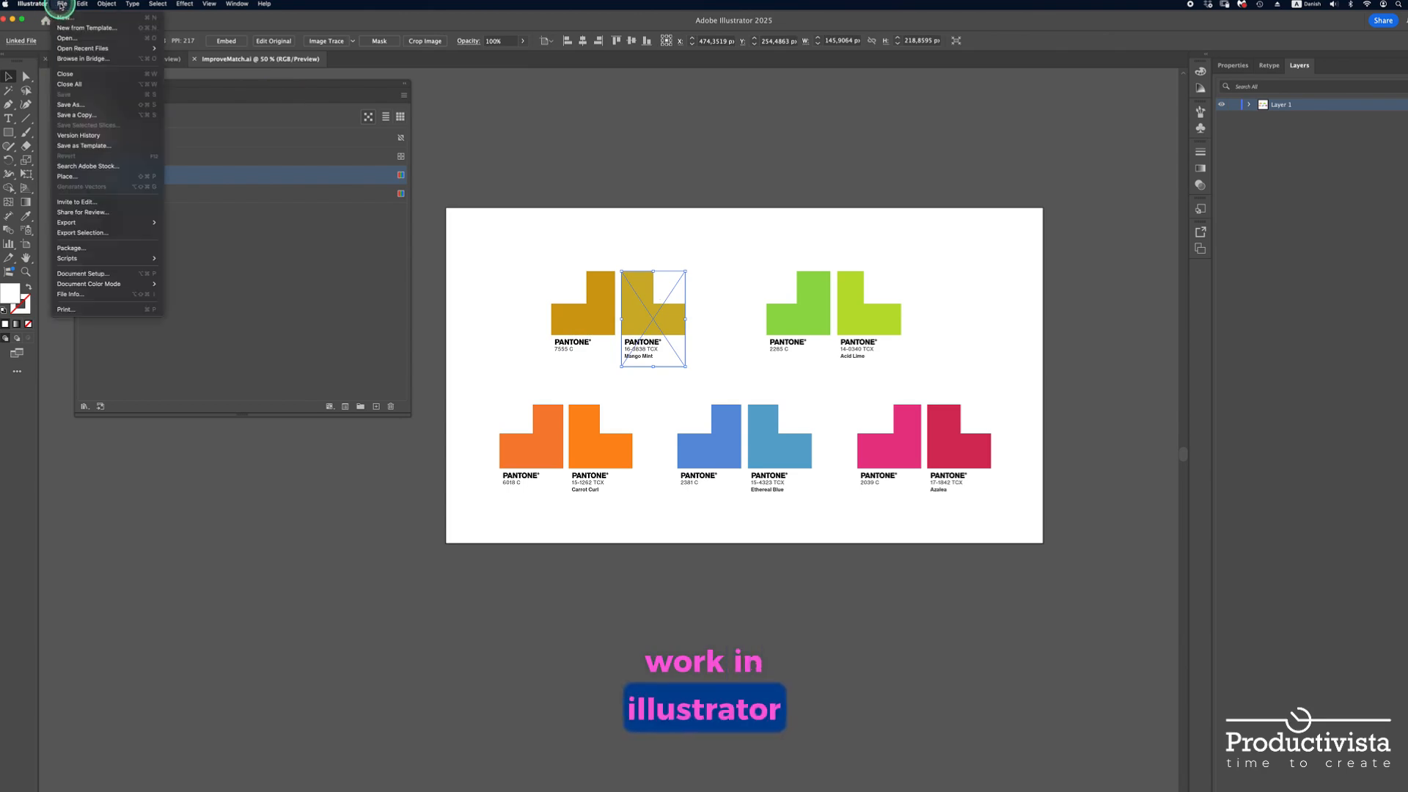
click(85, 259)
click(183, 258)
click(700, 395)
click(711, 460)
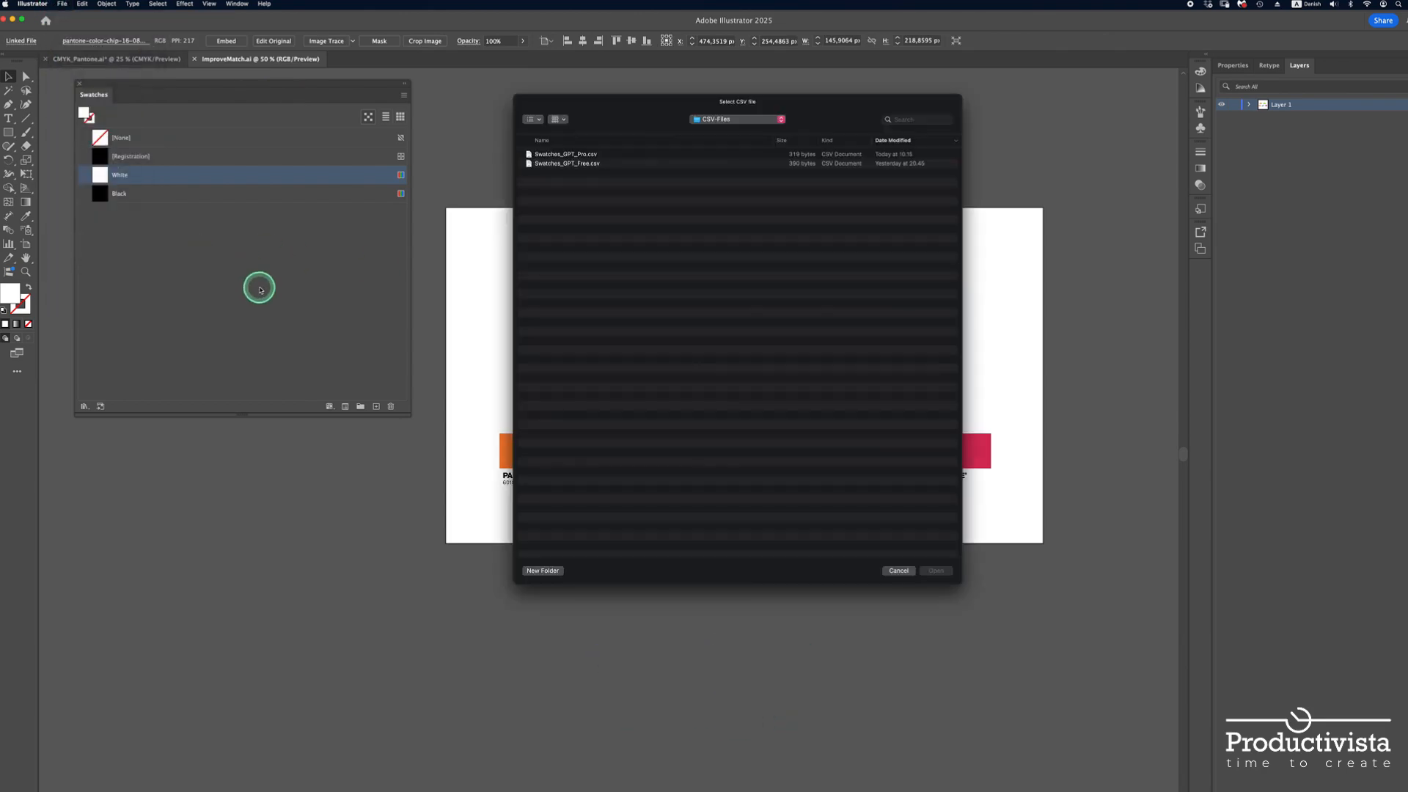
double_click(576, 155)
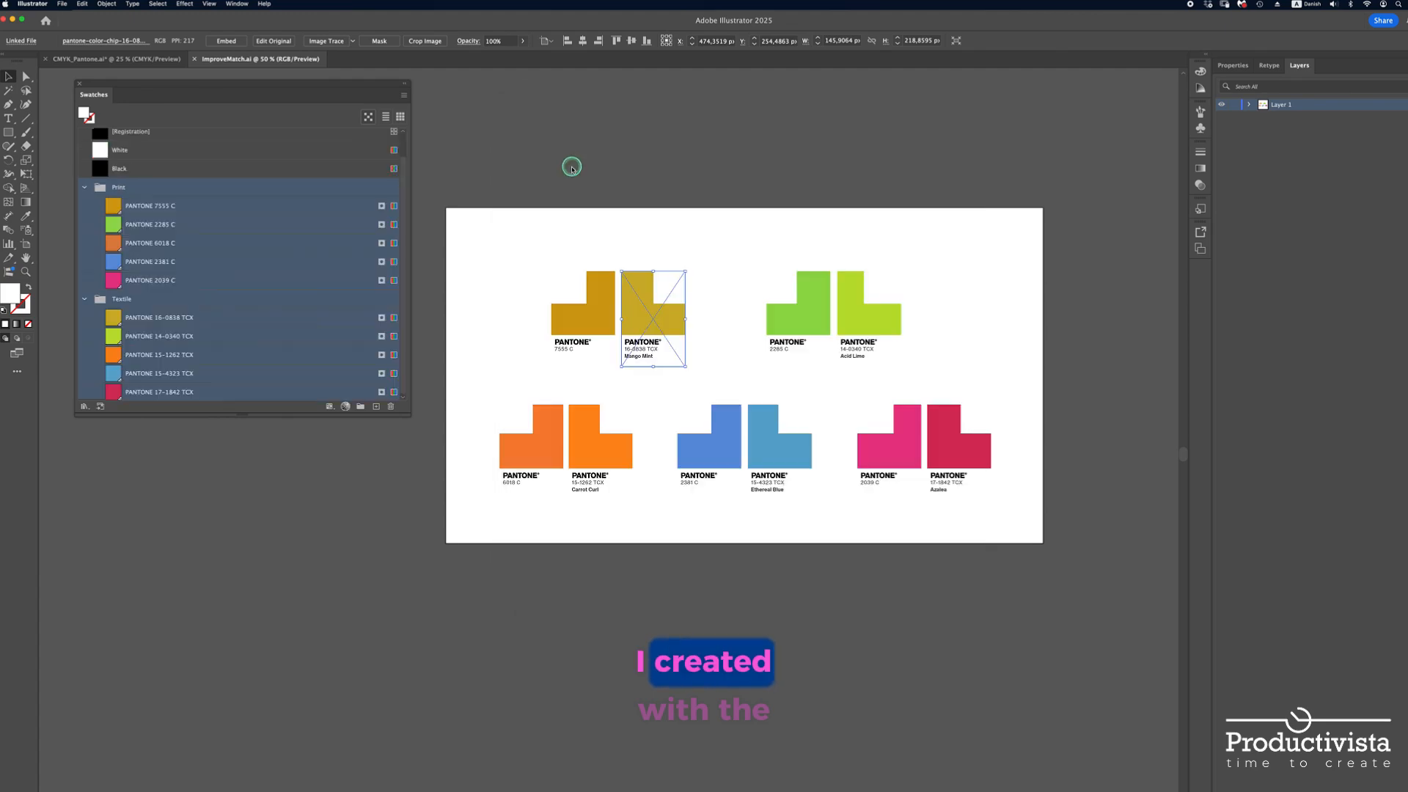
Fill the squares over the Mango Mint, 2285 C and Acid Lime chips with PANTONE 16-0838 TCX, 2285 C and 14-0340 TCX
click(662, 279)
click(150, 317)
click(773, 280)
click(150, 225)
click(887, 280)
click(150, 336)
Fill the squares over the orange and blue chips with their matching swatches, including PANTONE 6018 C, 2381 C and 15-4323 TCX
click(510, 405)
click(150, 242)
click(151, 262)
click(802, 409)
click(118, 375)
Fill the square over the 2039 C chip with PANTONE 2039 C and the Azalea one with PANTONE 17-1842 TCX, then deselect
click(870, 410)
click(151, 280)
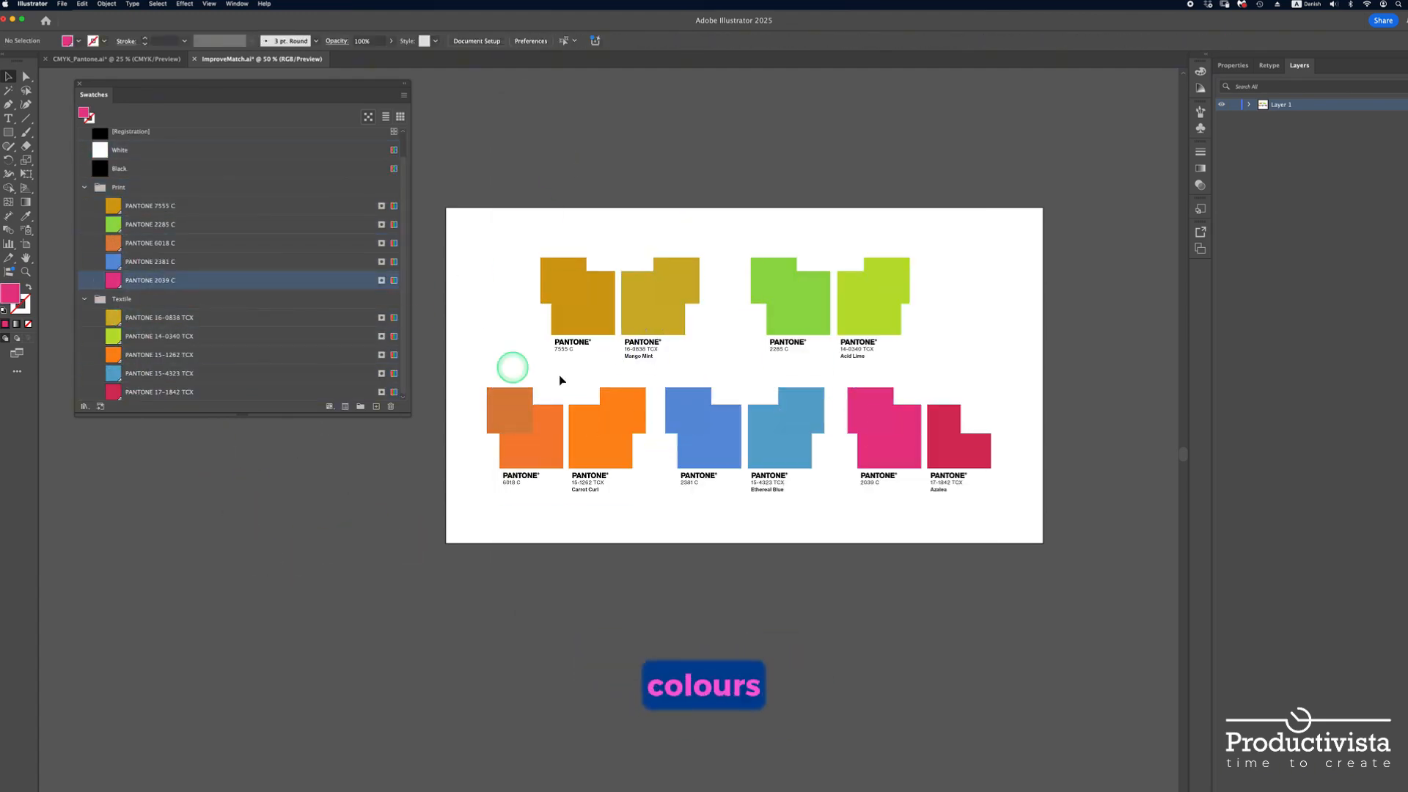
click(983, 410)
click(151, 391)
click(401, 613)
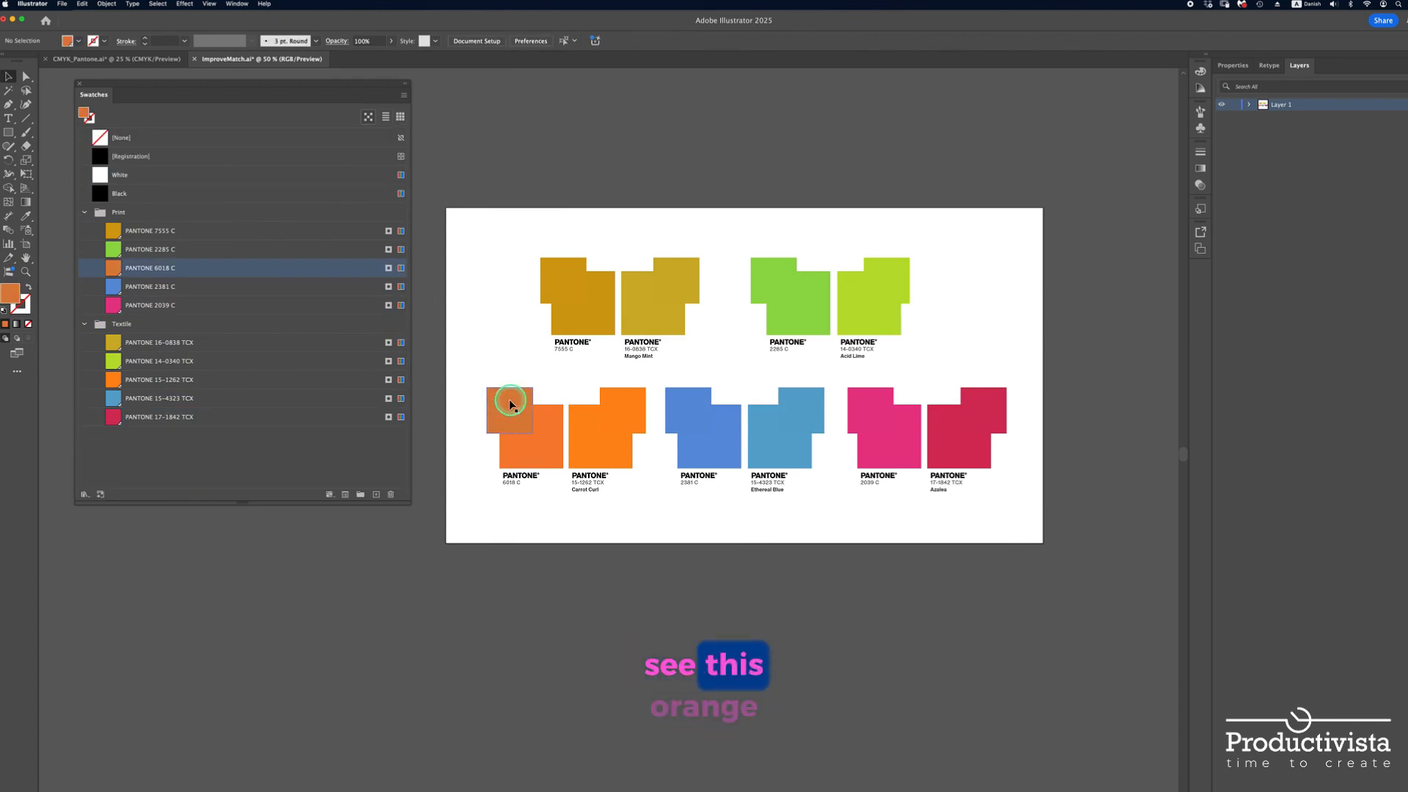
click(411, 527)
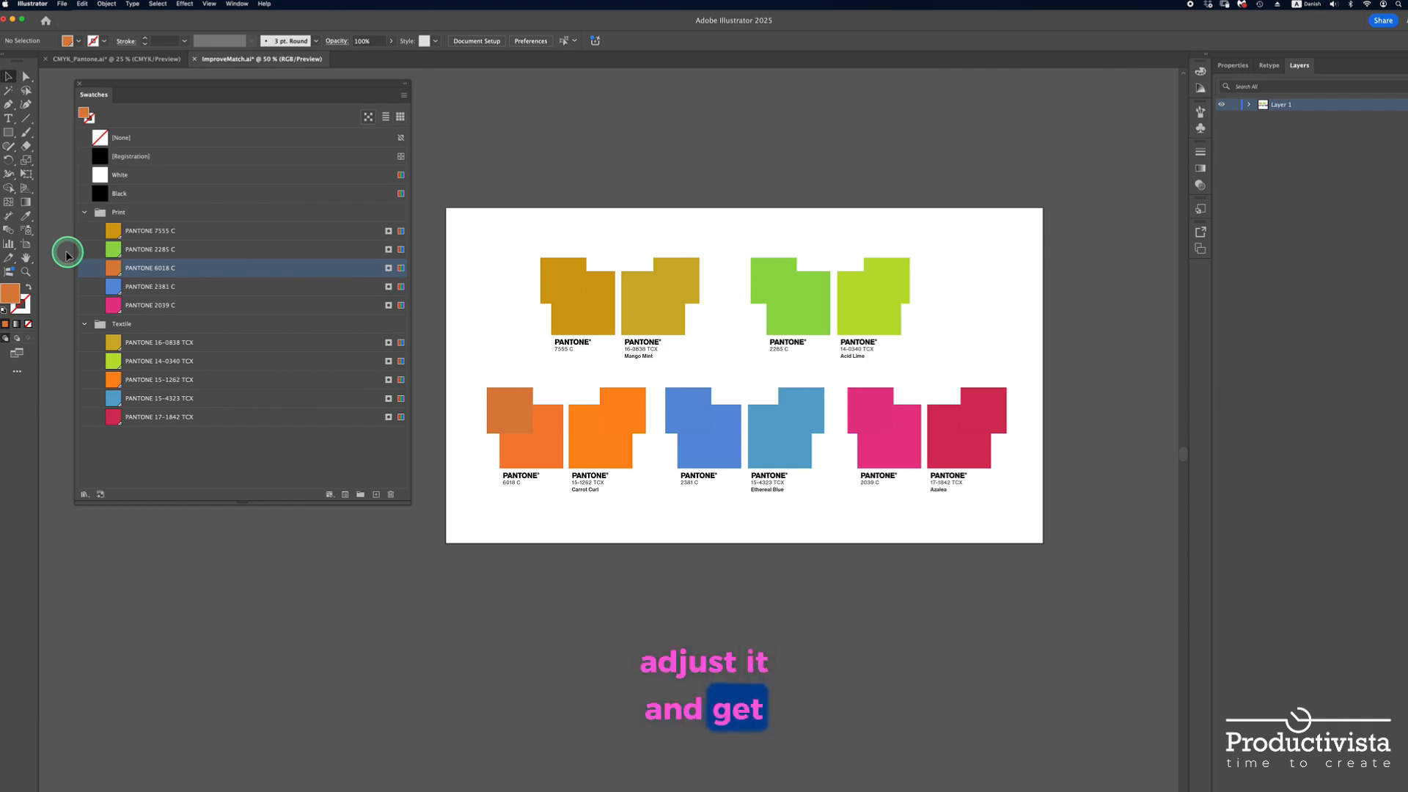
Recolor the square over the 6018 C chip by sampling the chip's orange with the Eyedropper
click(25, 216)
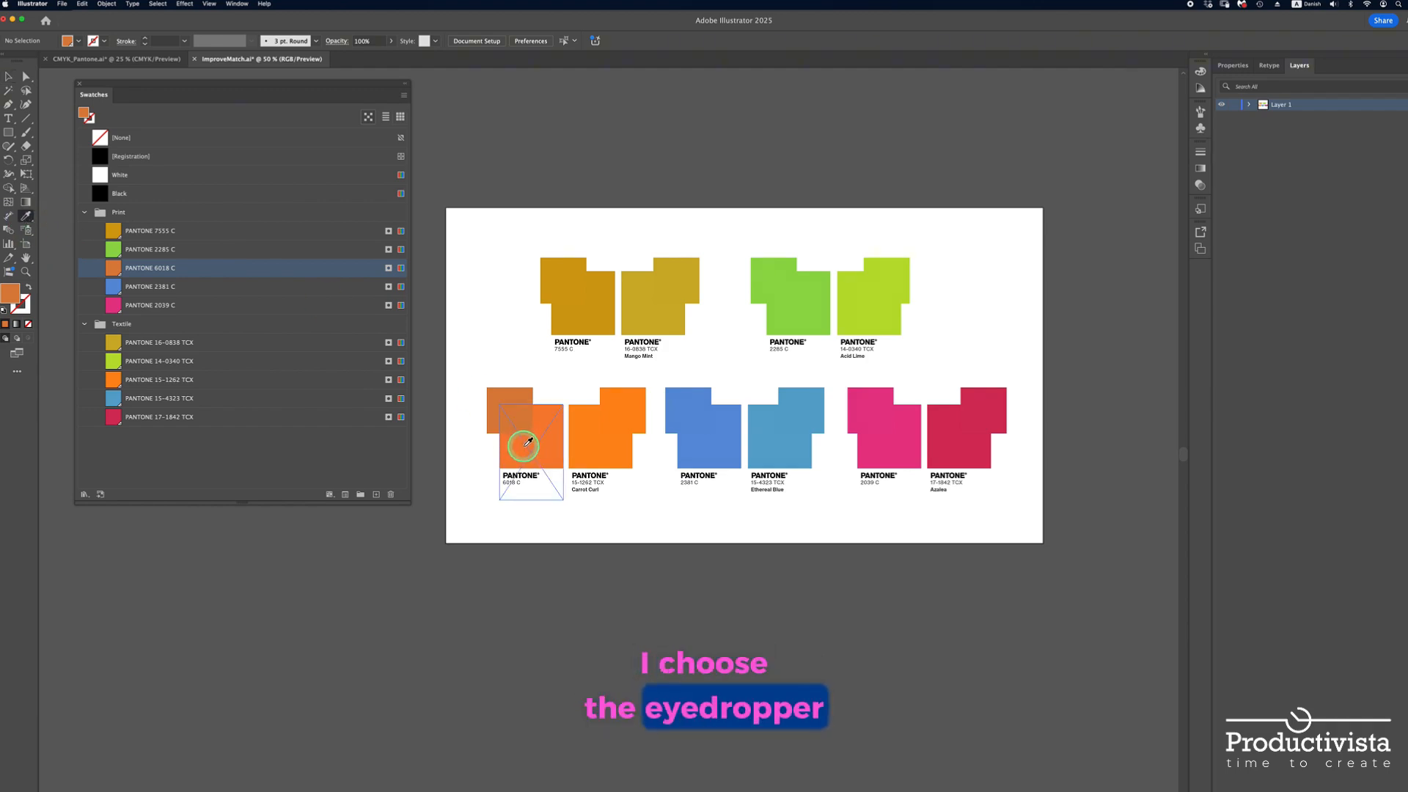
super+click(514, 416)
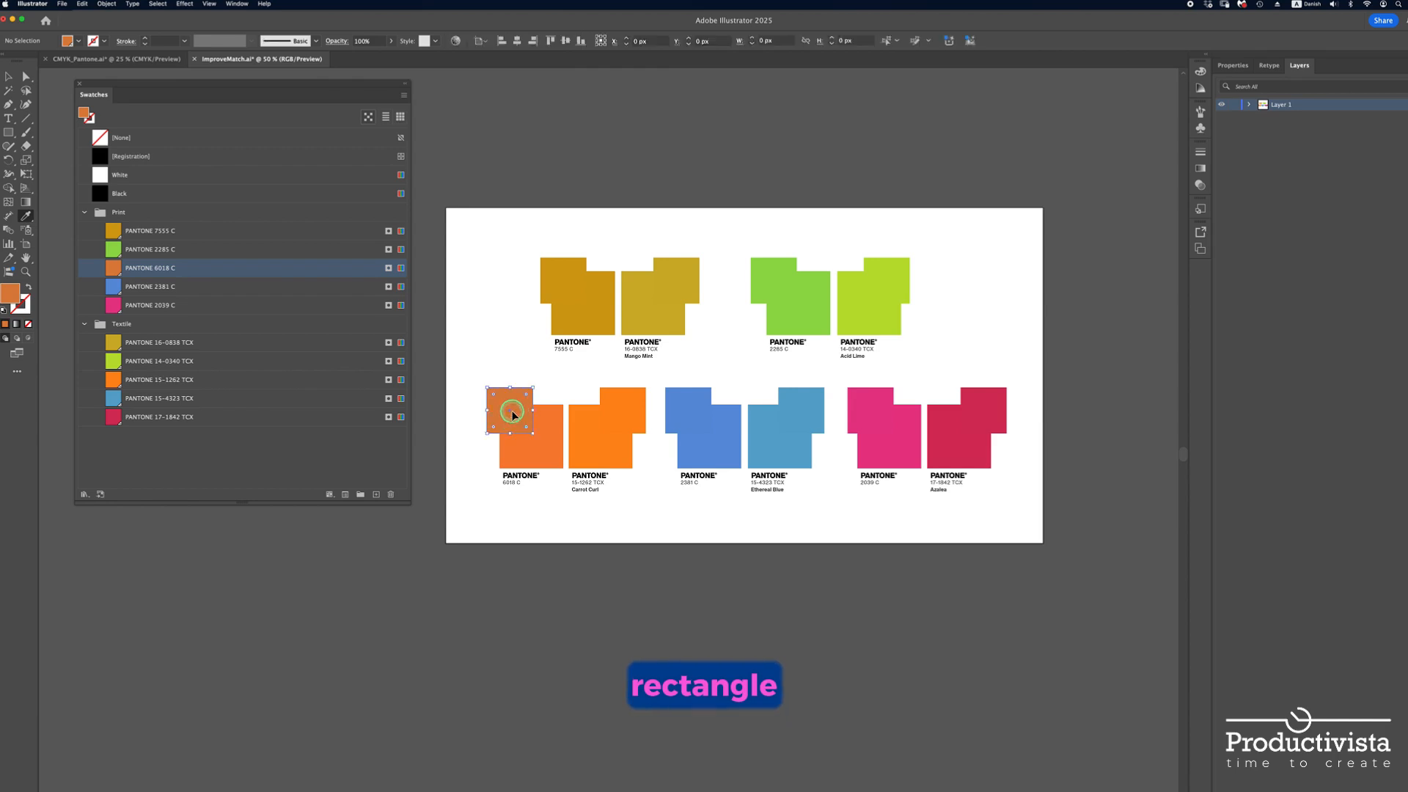
click(528, 449)
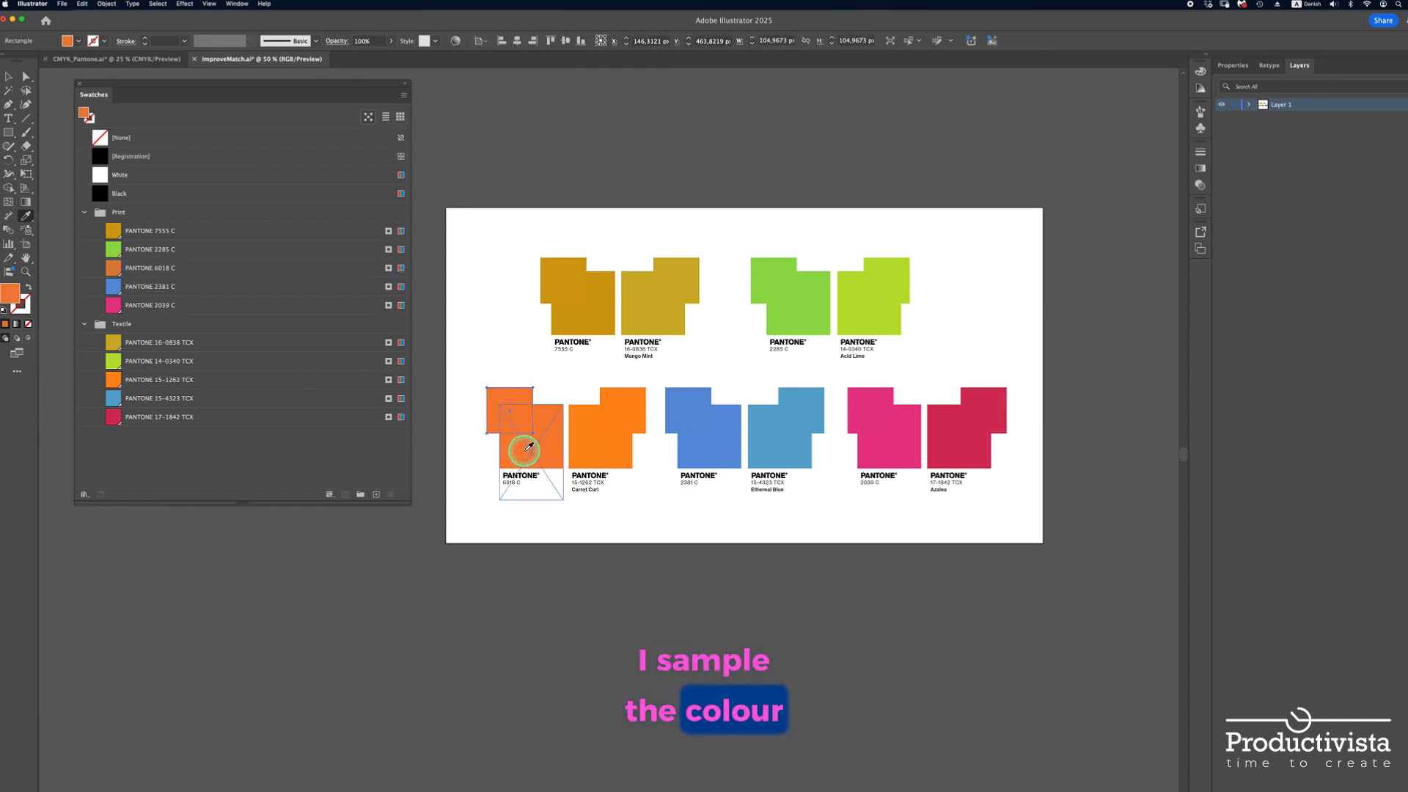
key(v)
Create a new swatch, R=246 G=129 B=50, from the sampled orange of the selected square
click(404, 95)
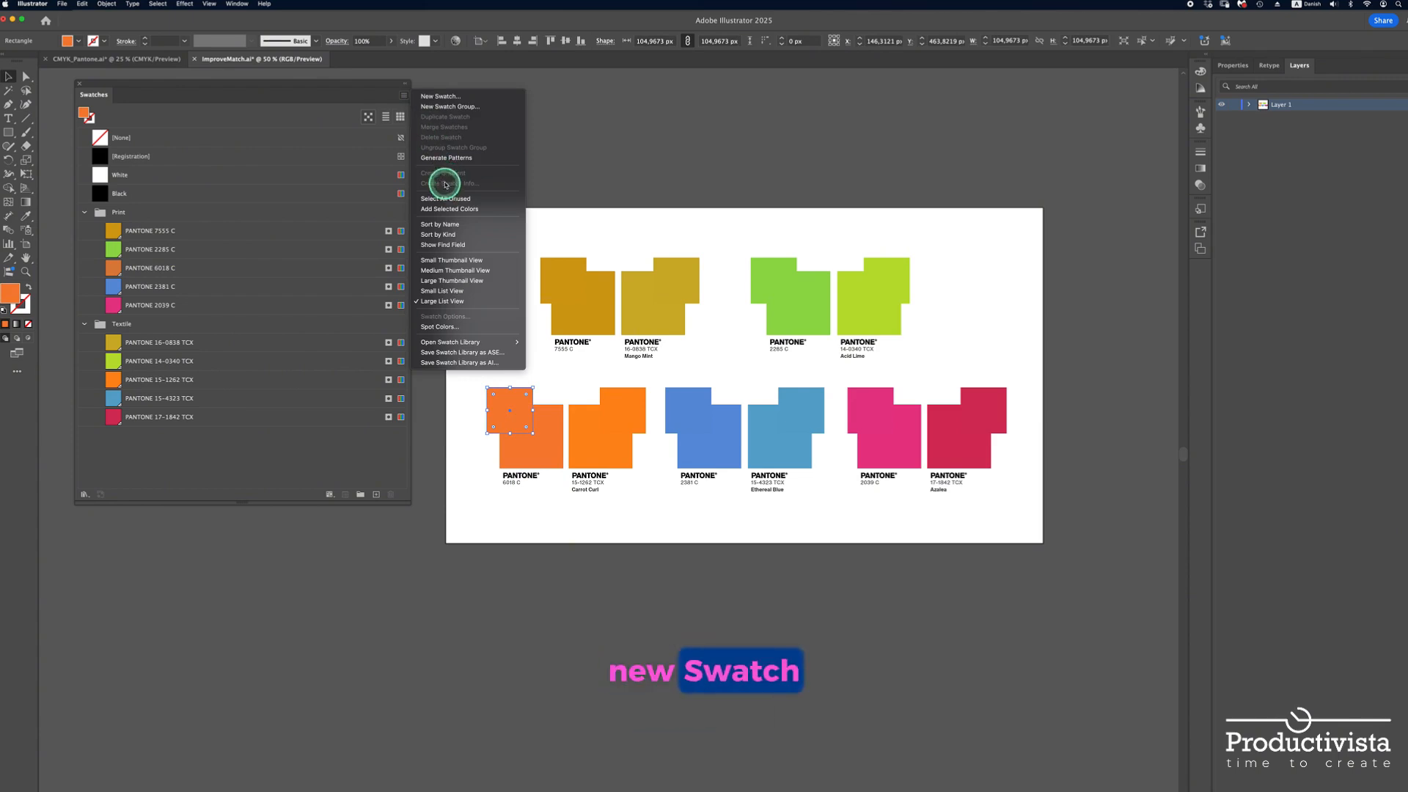
click(437, 98)
click(710, 366)
click(785, 521)
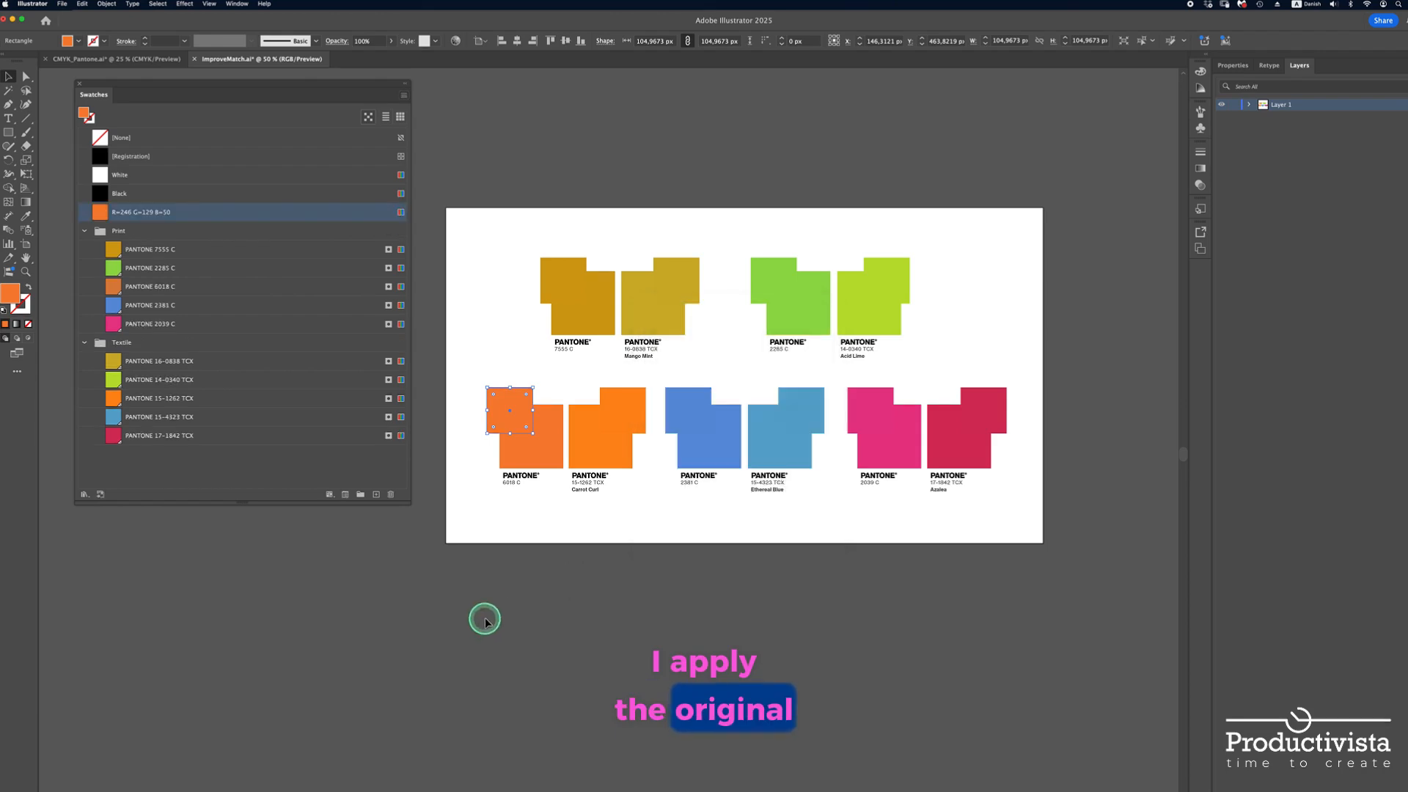
Fill the square over the 6018 C chip with the original PANTONE 6018 C swatch and deselect it
click(99, 214)
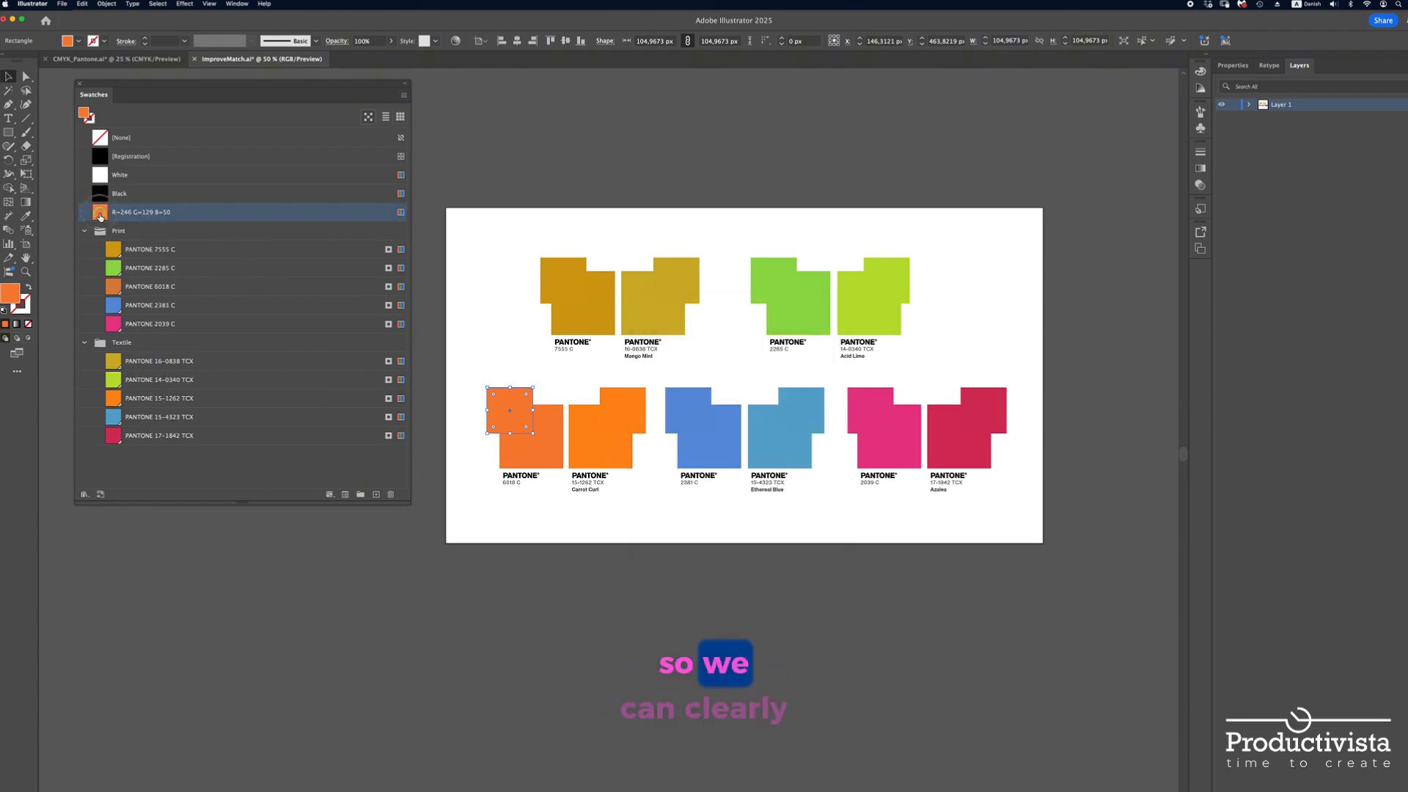
click(129, 286)
click(477, 450)
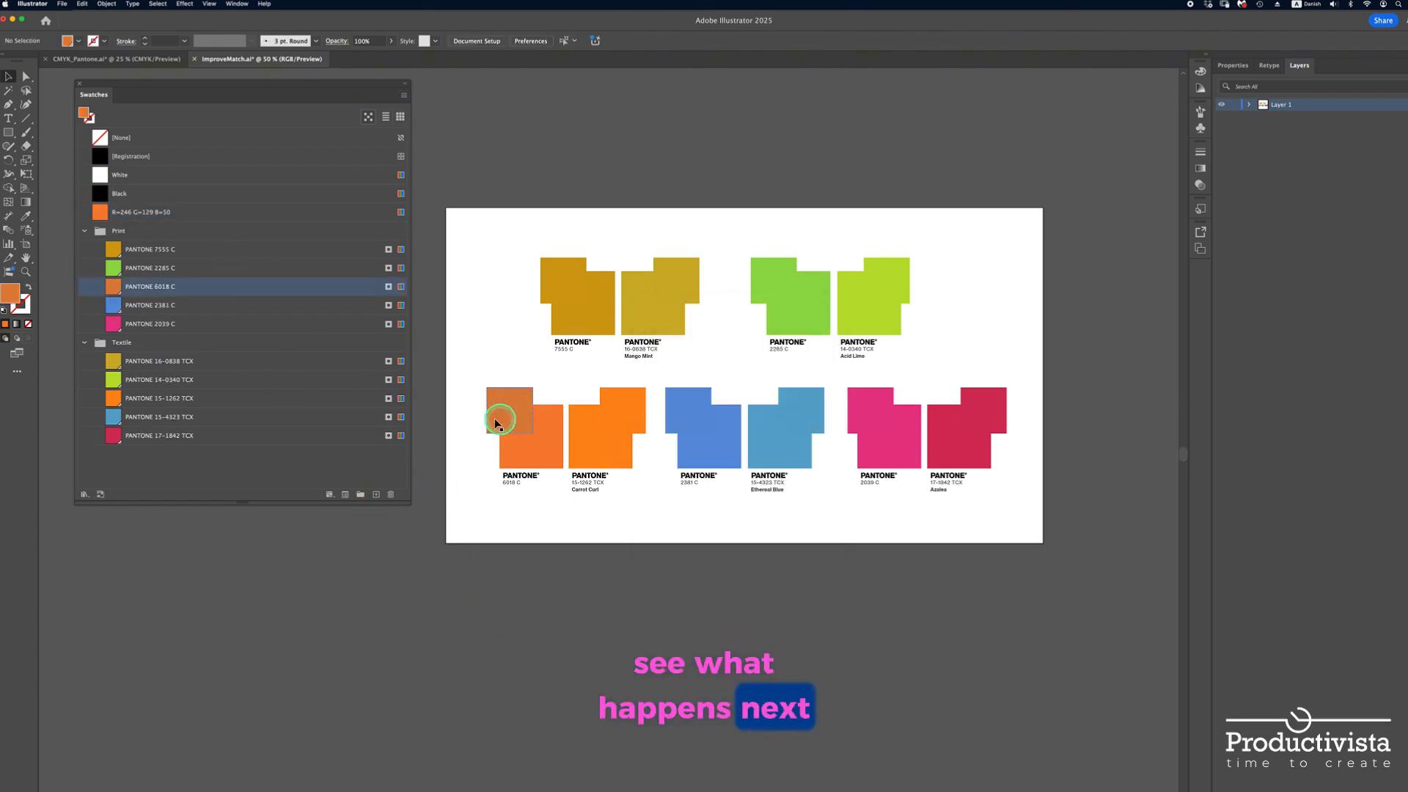
Replace the PANTONE 6018 C swatch in the Print group with the new R=246 G=129 B=50 swatch
click(100, 213)
drag(100, 217, 116, 280)
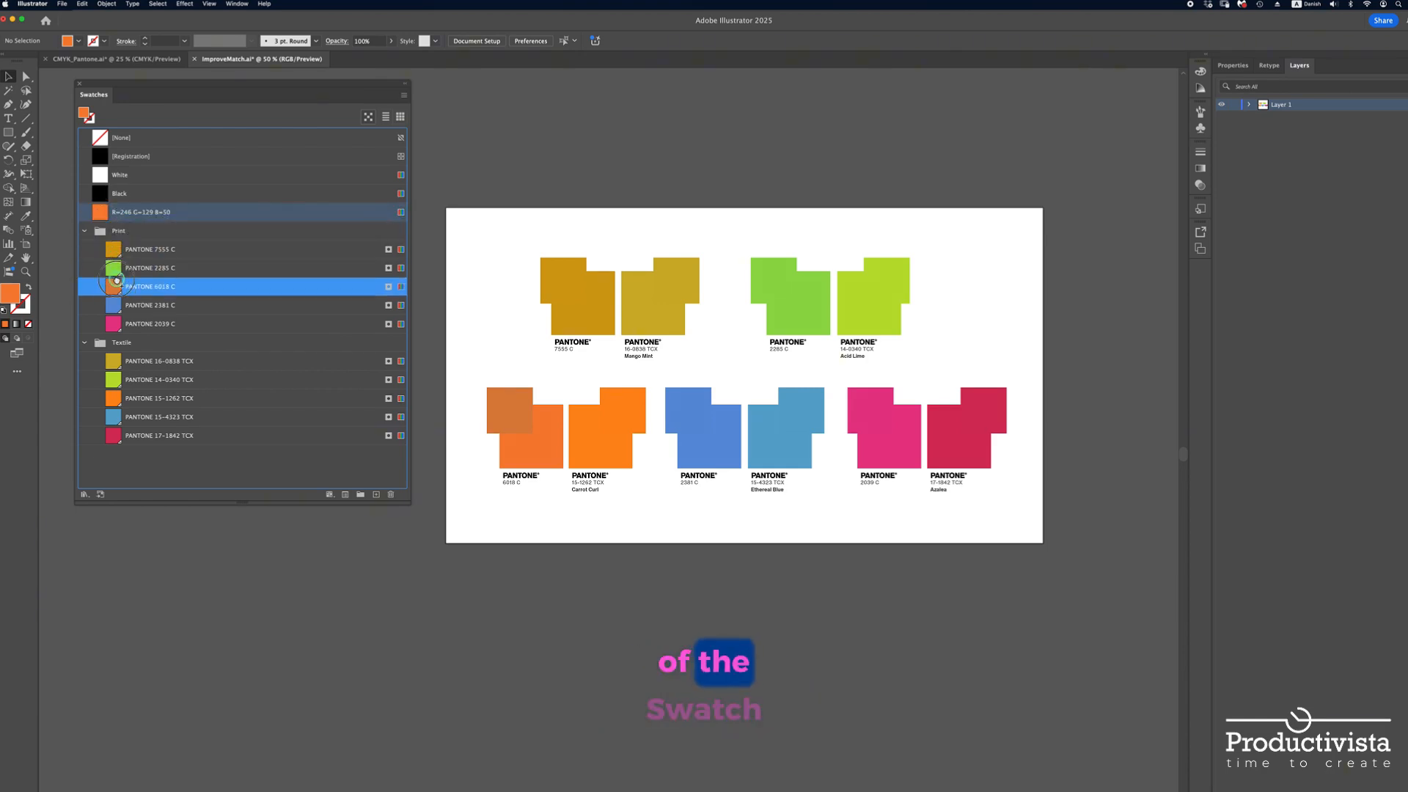
drag(116, 280, 116, 286)
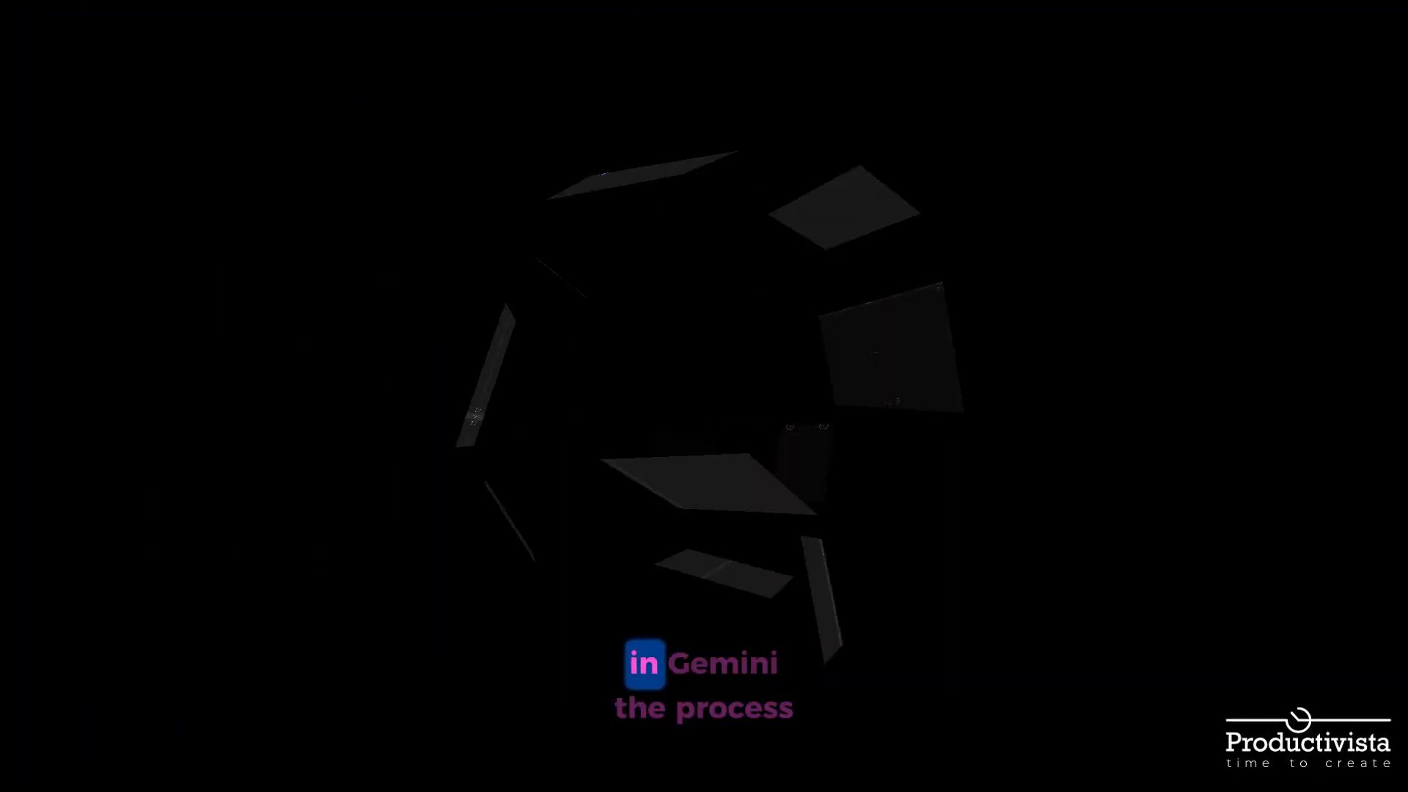
Switch to Gemini and submit the Pantone RGB table prompt with Deep Research and the eight chip images from the PantoneChips folder attached
key(super+v)
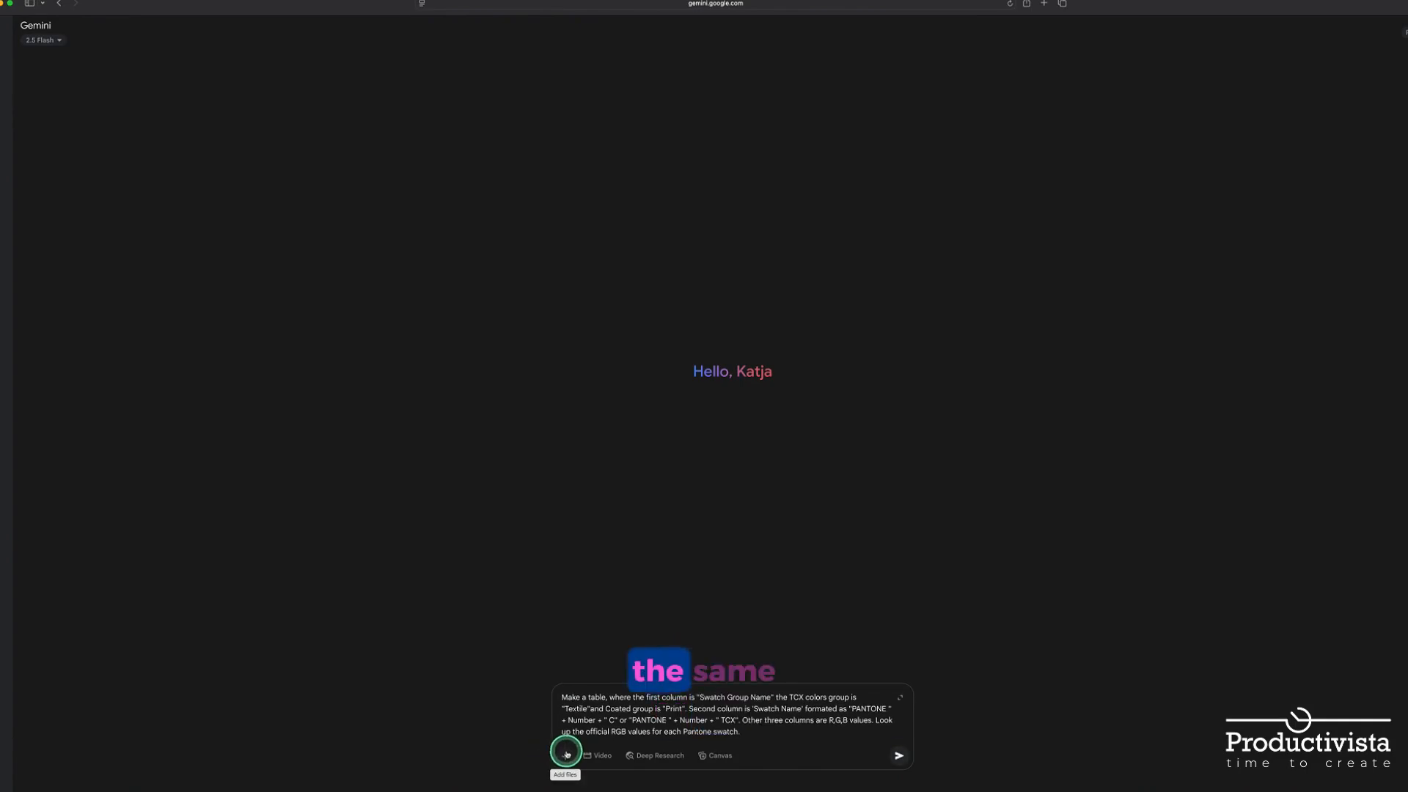
click(566, 756)
click(588, 691)
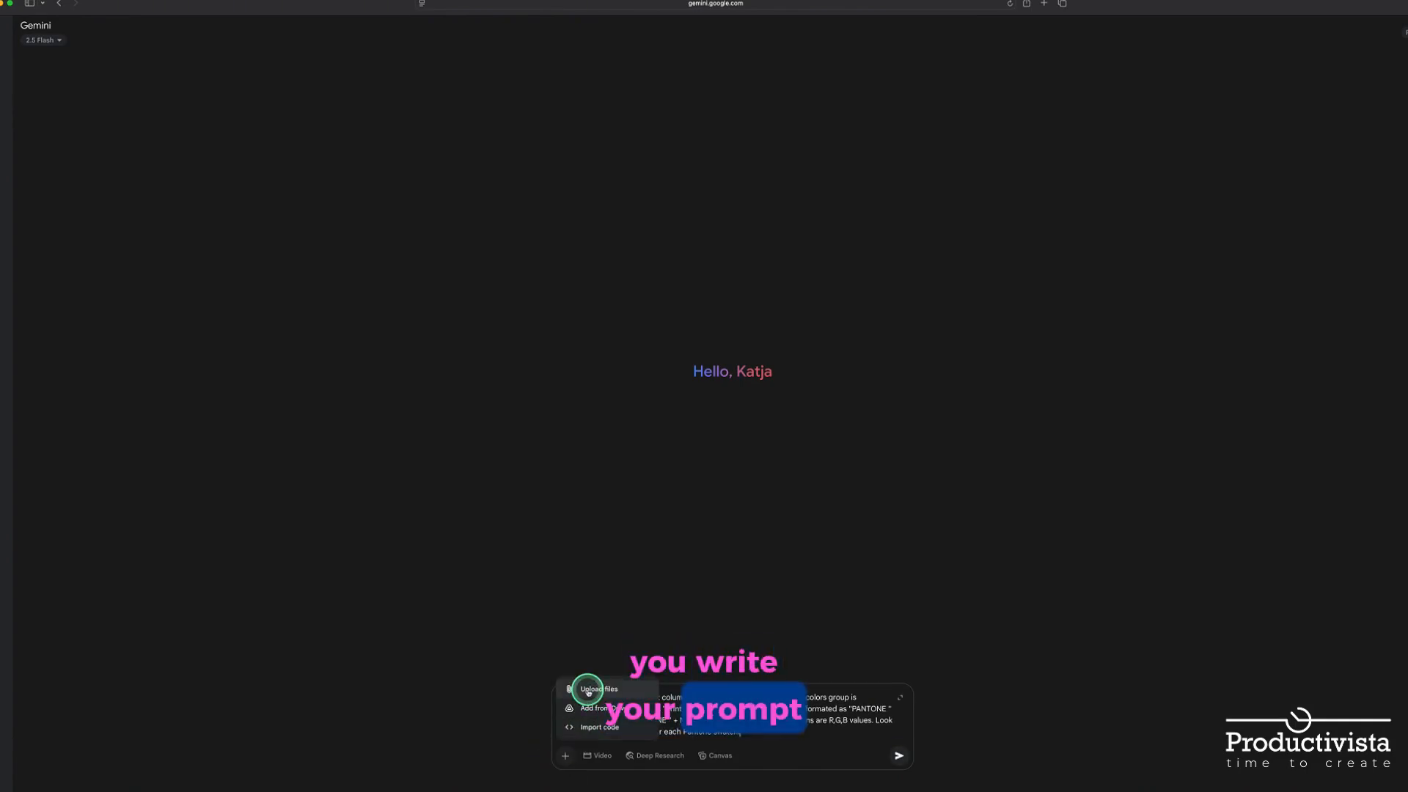
drag(488, 311, 440, 215)
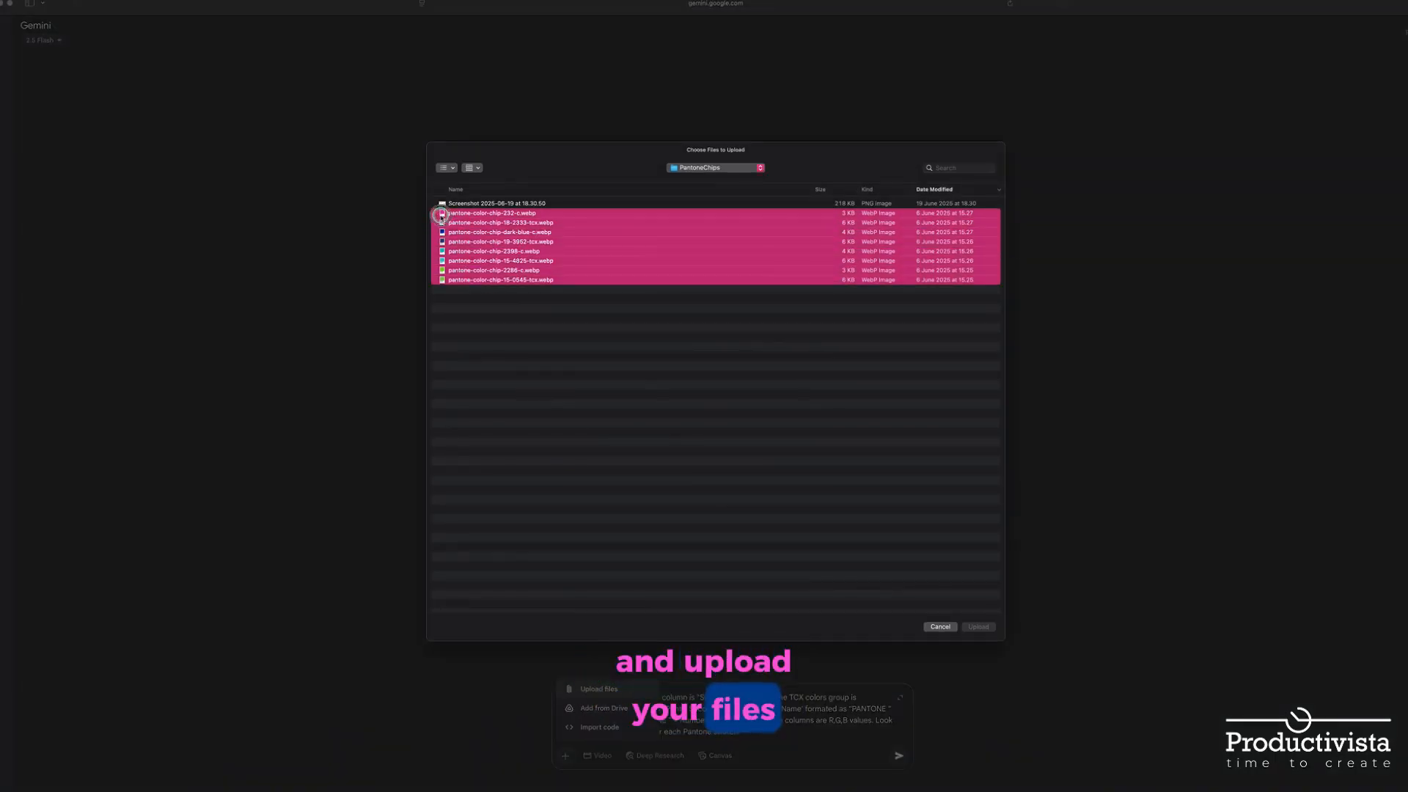
click(978, 627)
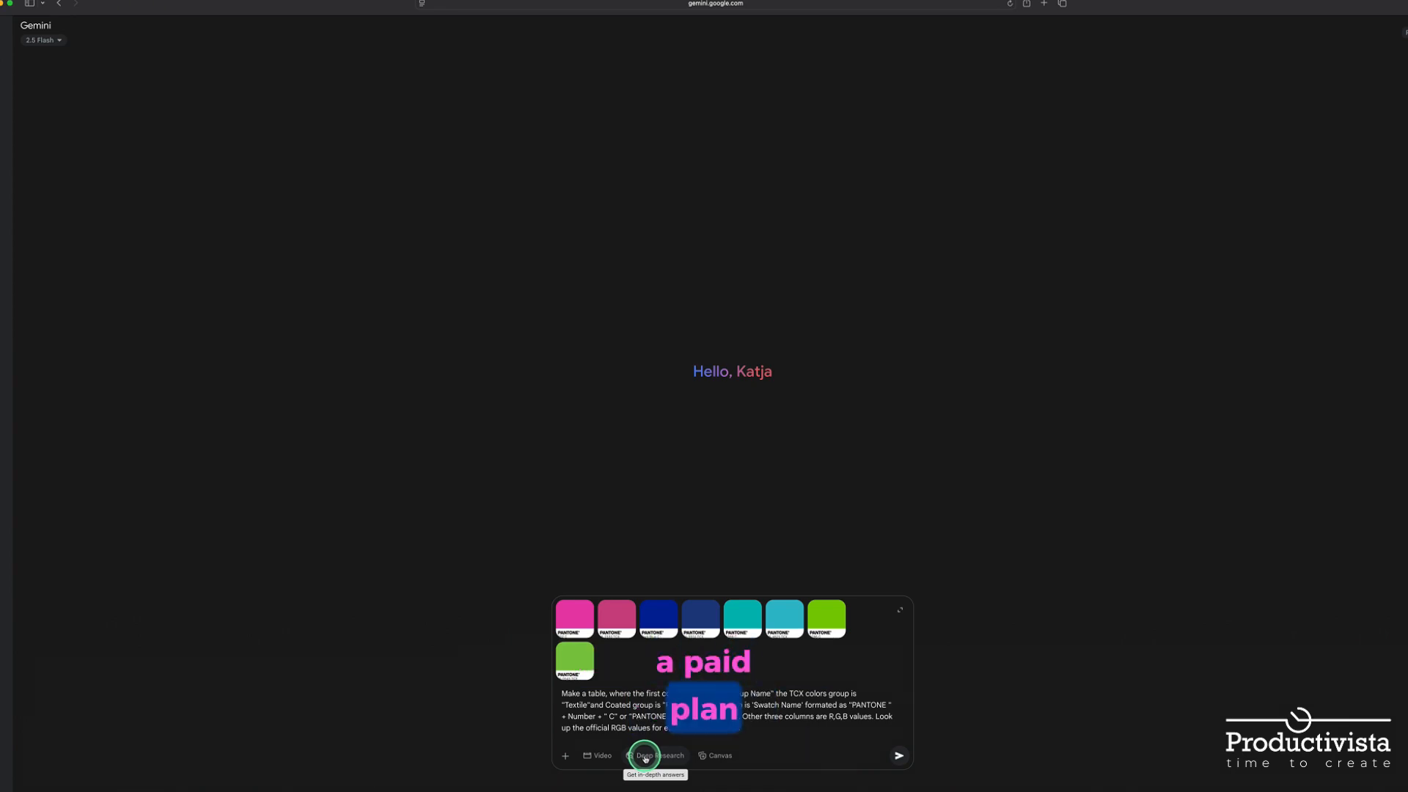
click(645, 757)
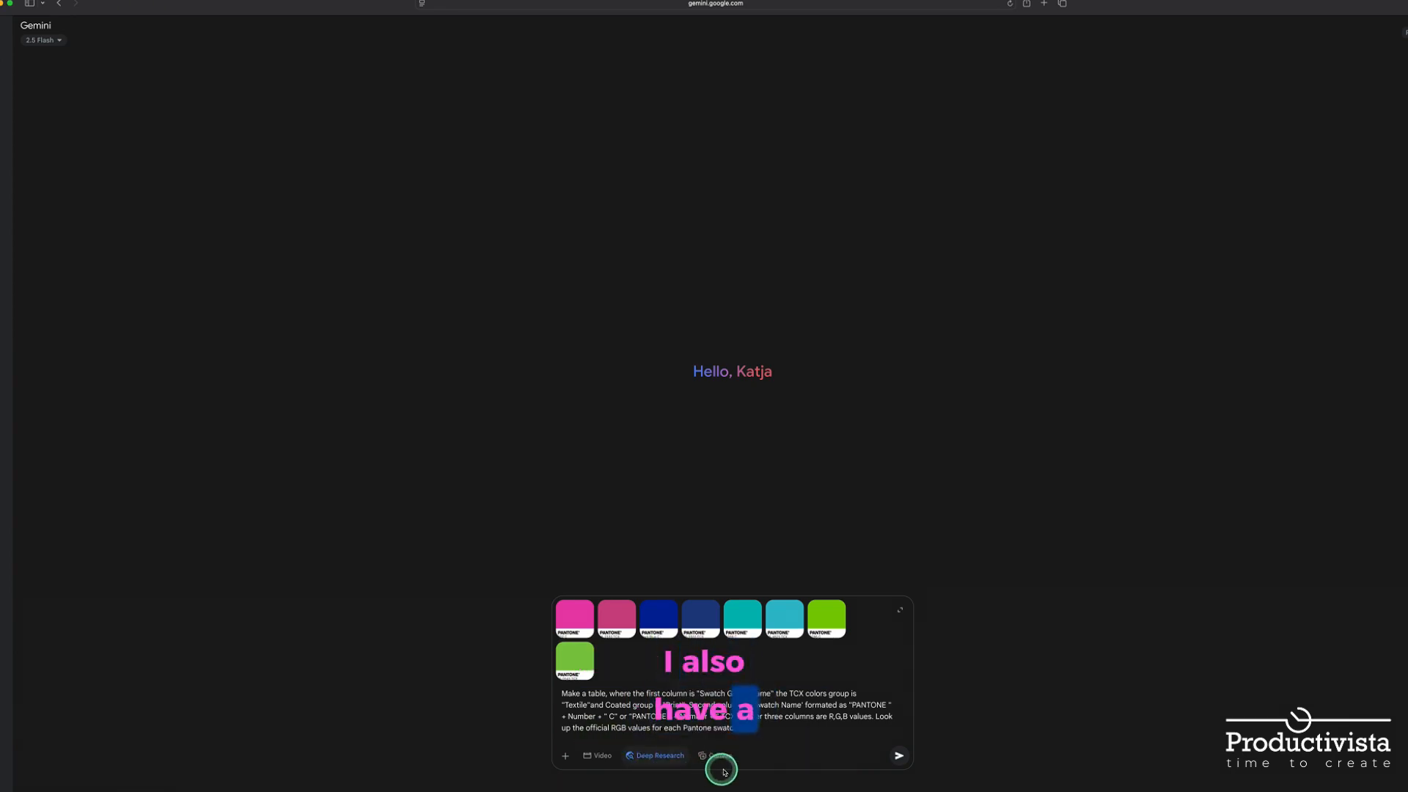
click(899, 756)
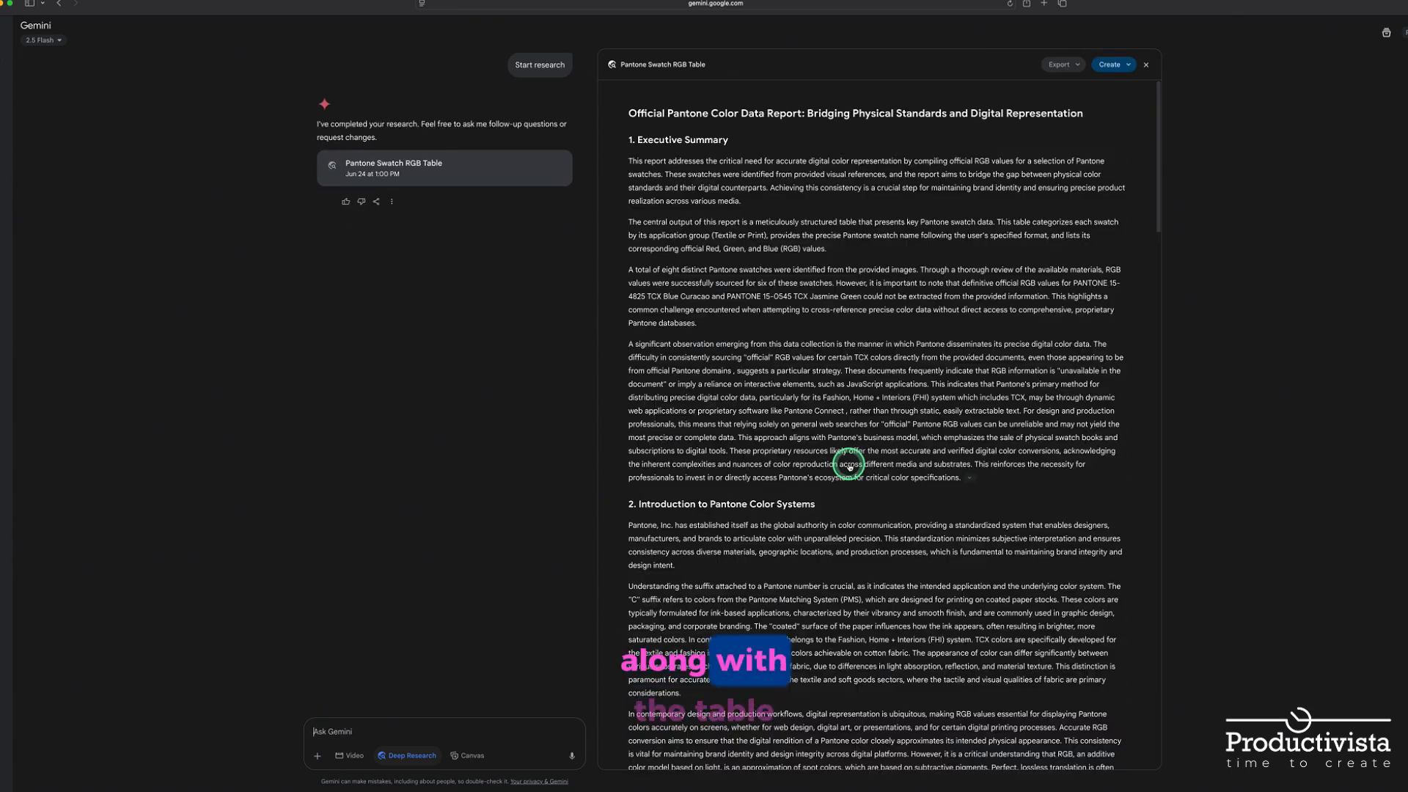
Export the report's official Pantone swatch table to Google Sheets, open it, and widen the Swatch Group Name and Swatch Name columns
scroll(867, 513, down, 15)
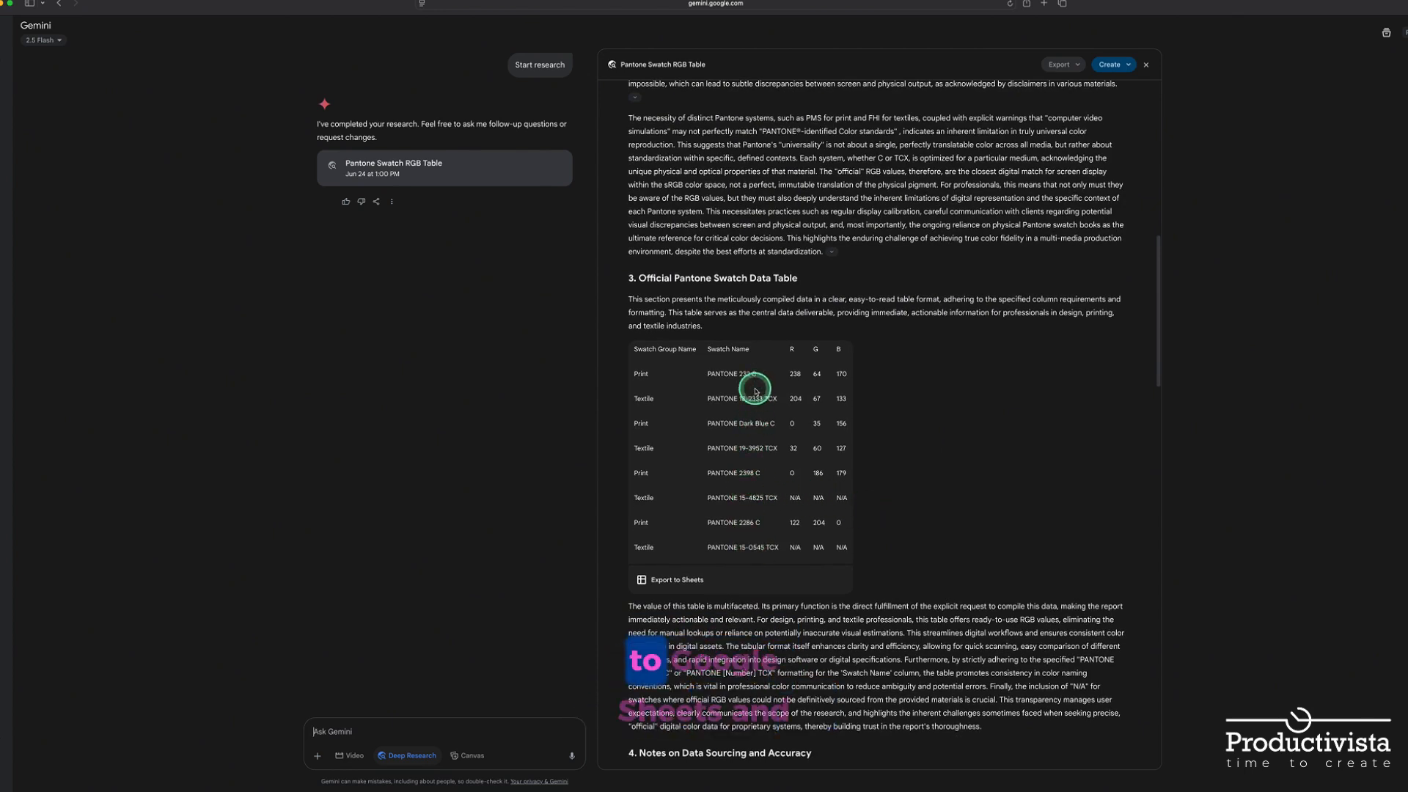
scroll(755, 391, down, 1)
click(643, 534)
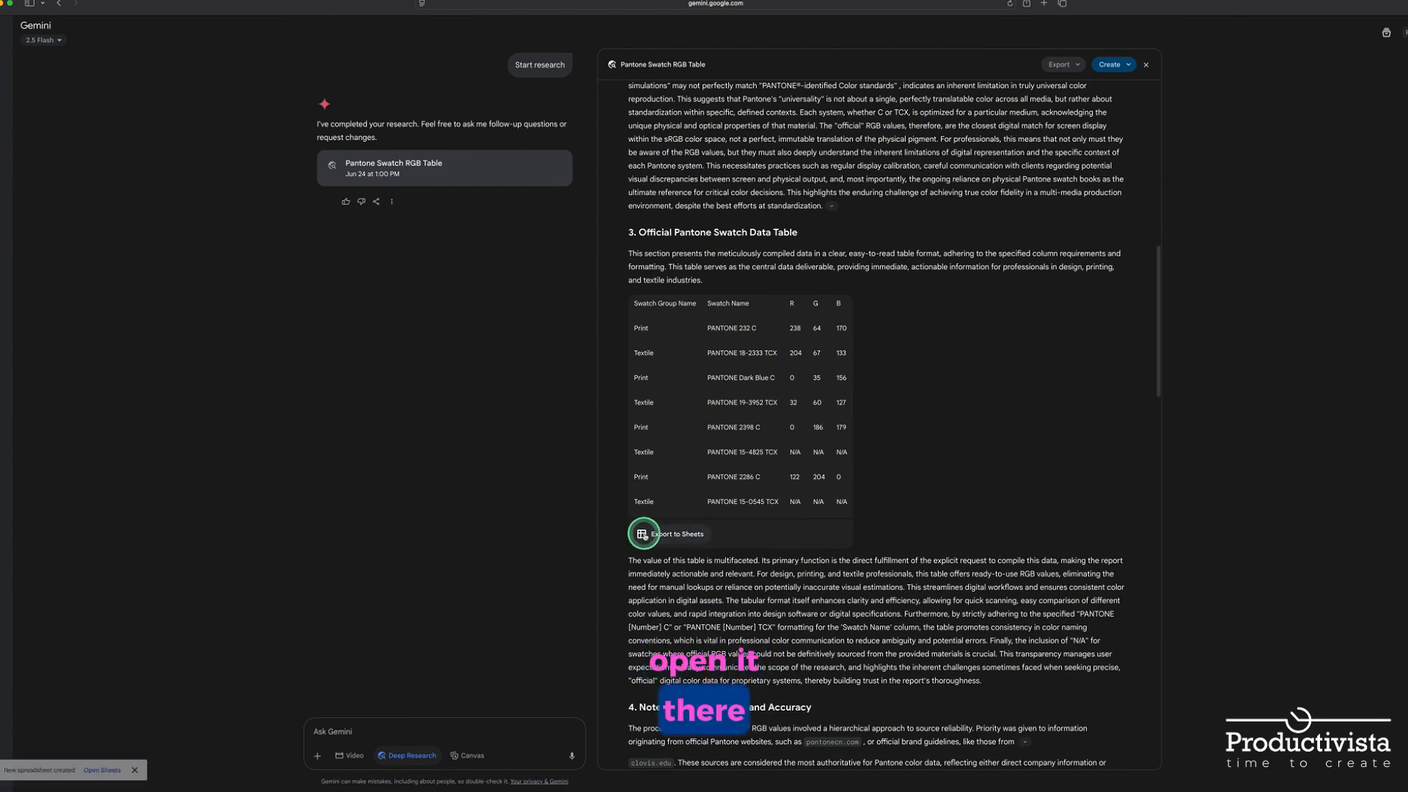
click(102, 770)
drag(115, 173, 187, 174)
drag(283, 174, 363, 174)
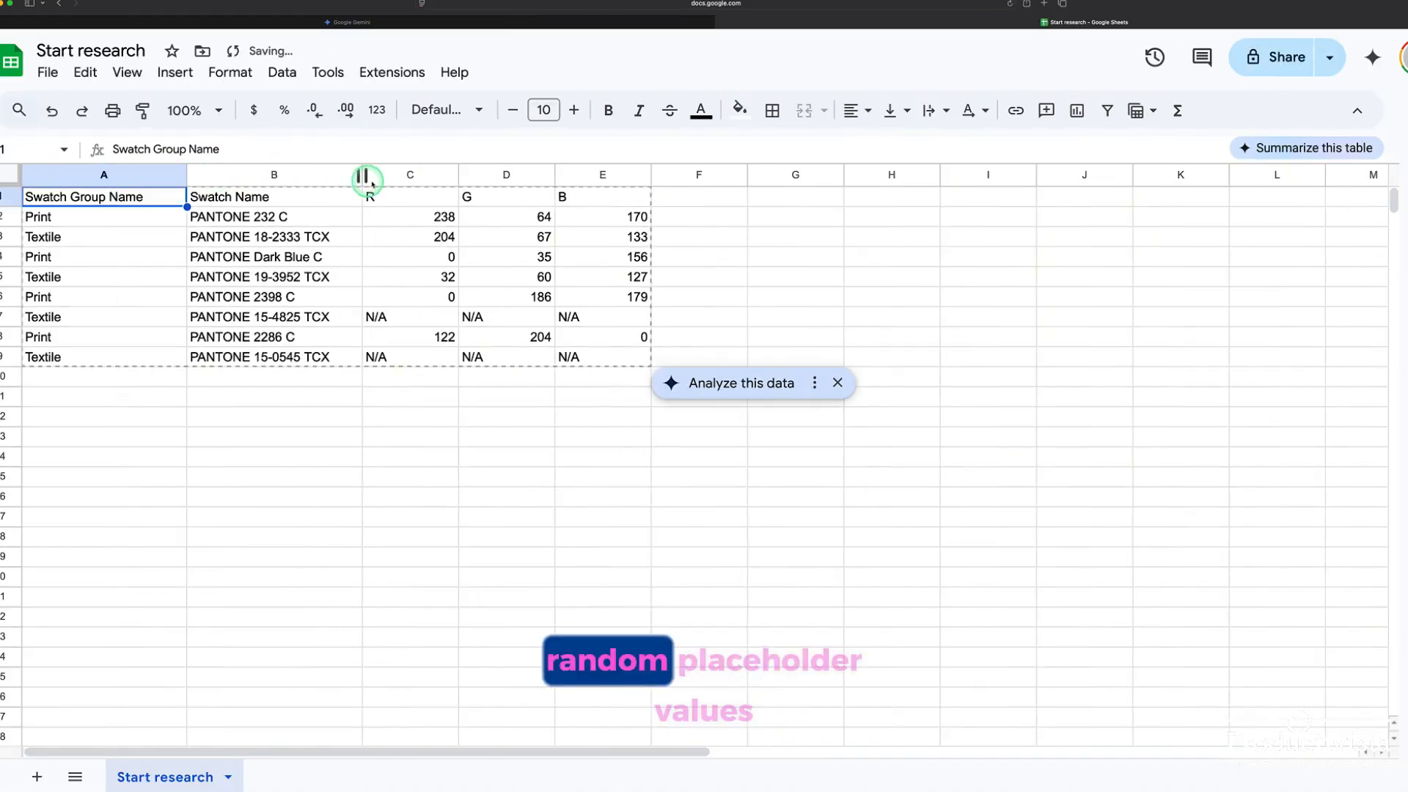
Enter the placeholder value 20 for R, G and B in the PANTONE 15-4825 TCX row
click(382, 317)
text(20)
key(Tab)
double_click(465, 315)
text(20)
click(585, 317)
text(20)
Enter the placeholder value 20 for R, G and B in the PANTONE 15-0545 TCX row
click(370, 357)
text(20)
click(497, 358)
text(20)
click(607, 357)
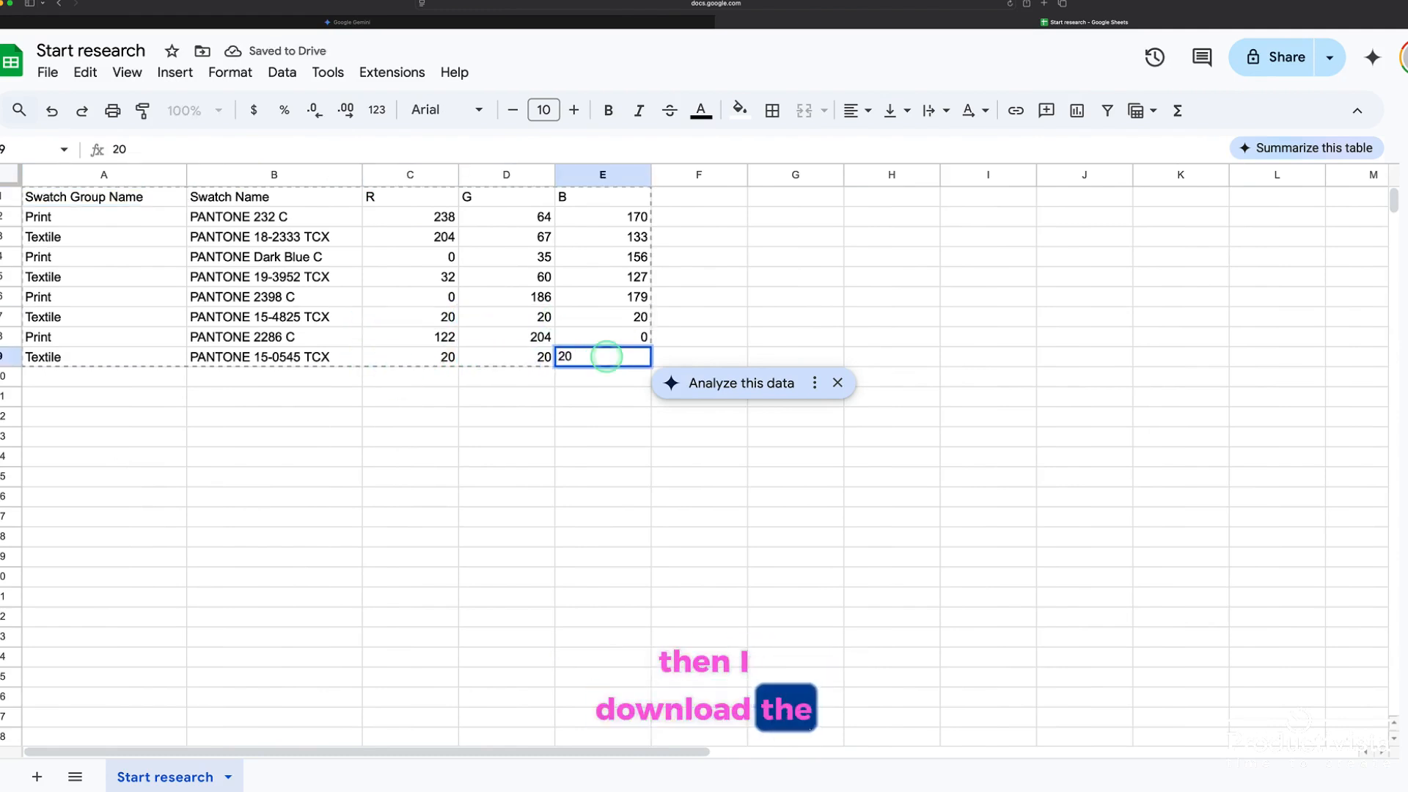
text(20)
click(603, 417)
Download the spreadsheet as a CSV file
click(48, 72)
mouse_move(74, 305)
click(409, 443)
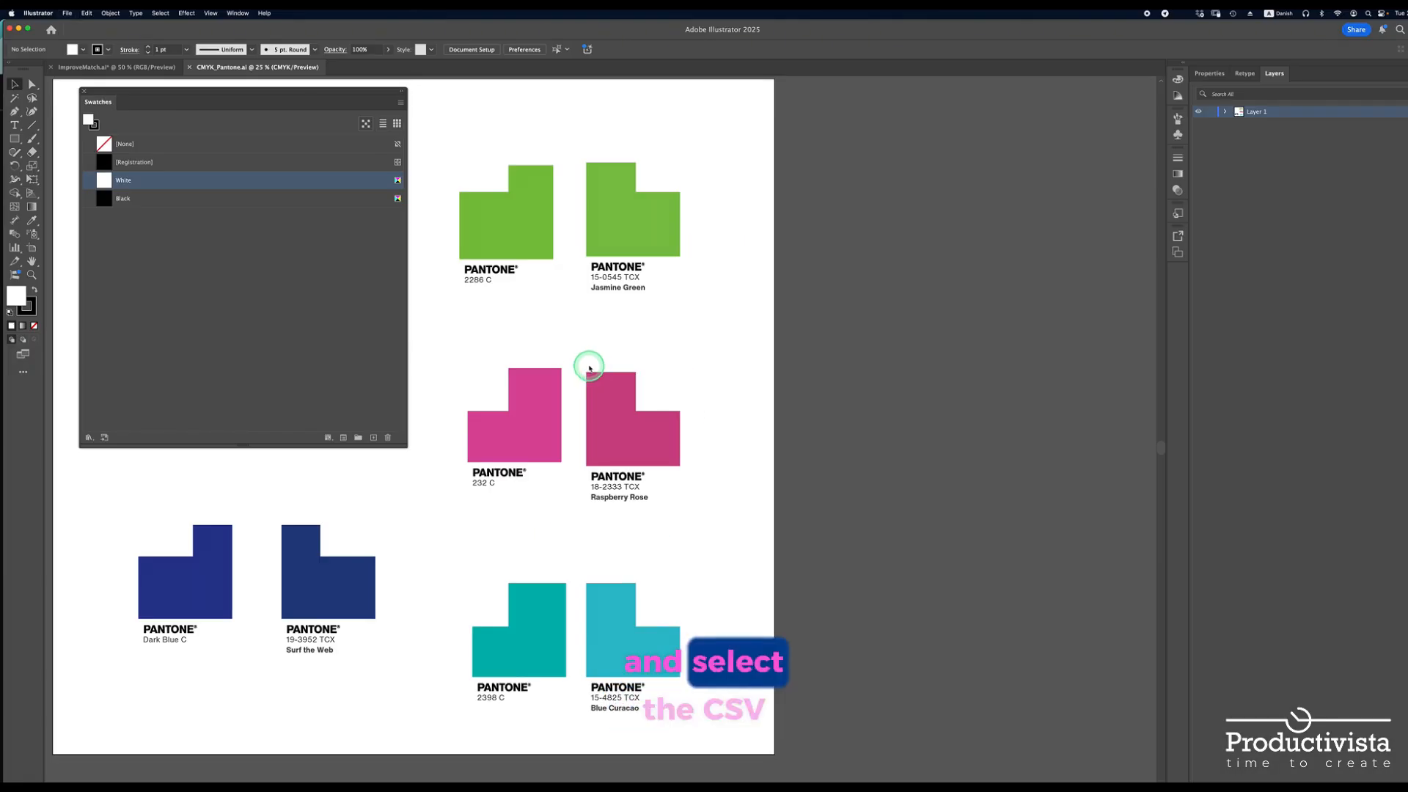
Switch to CMYK_Pantone.ai in Illustrator and import the Print and Textile swatches from the Gemini-generated CSV file
click(695, 457)
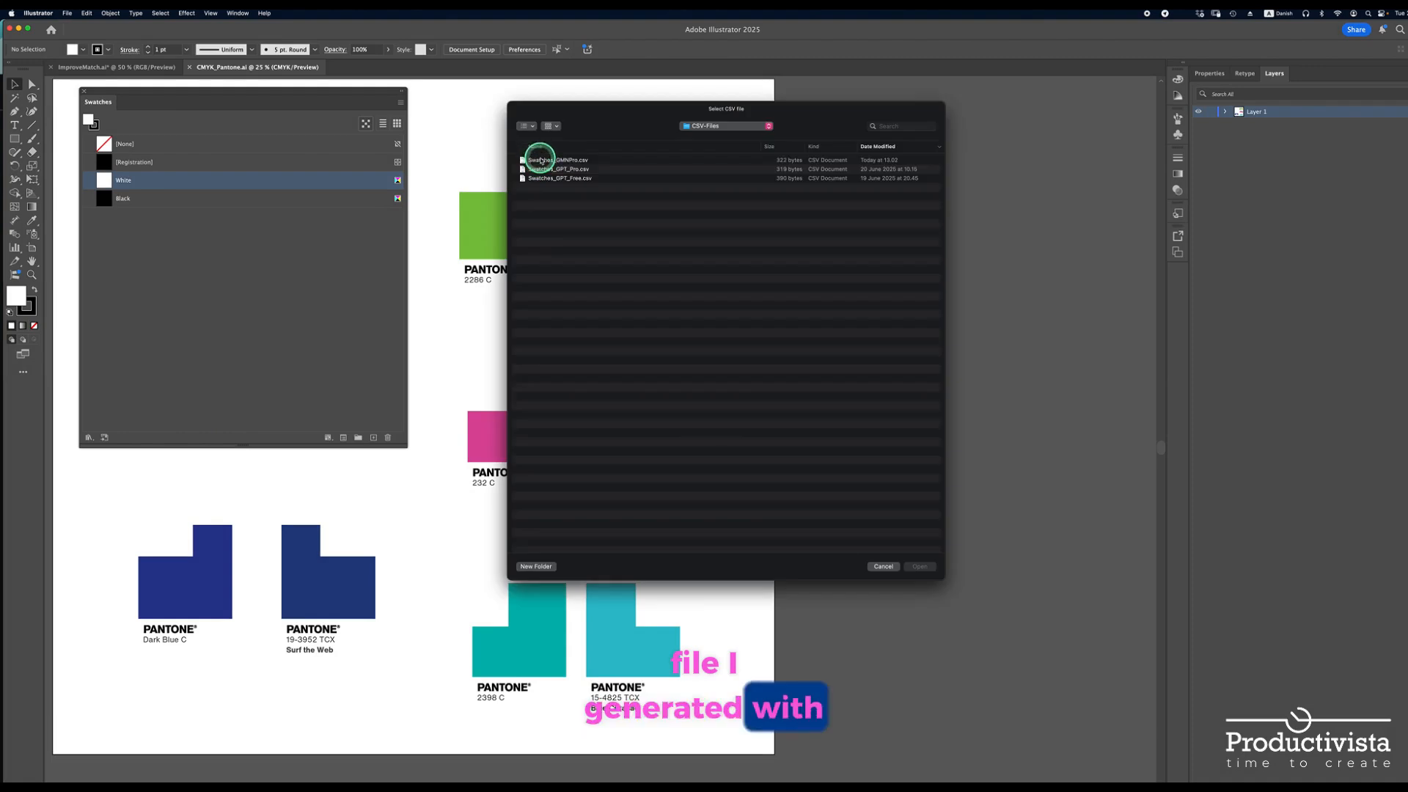
double_click(534, 151)
drag(508, 334, 432, 352)
Fill the squares over the 2286 C and 232 C chips with PANTONE 2286 C and PANTONE 232 C
click(463, 168)
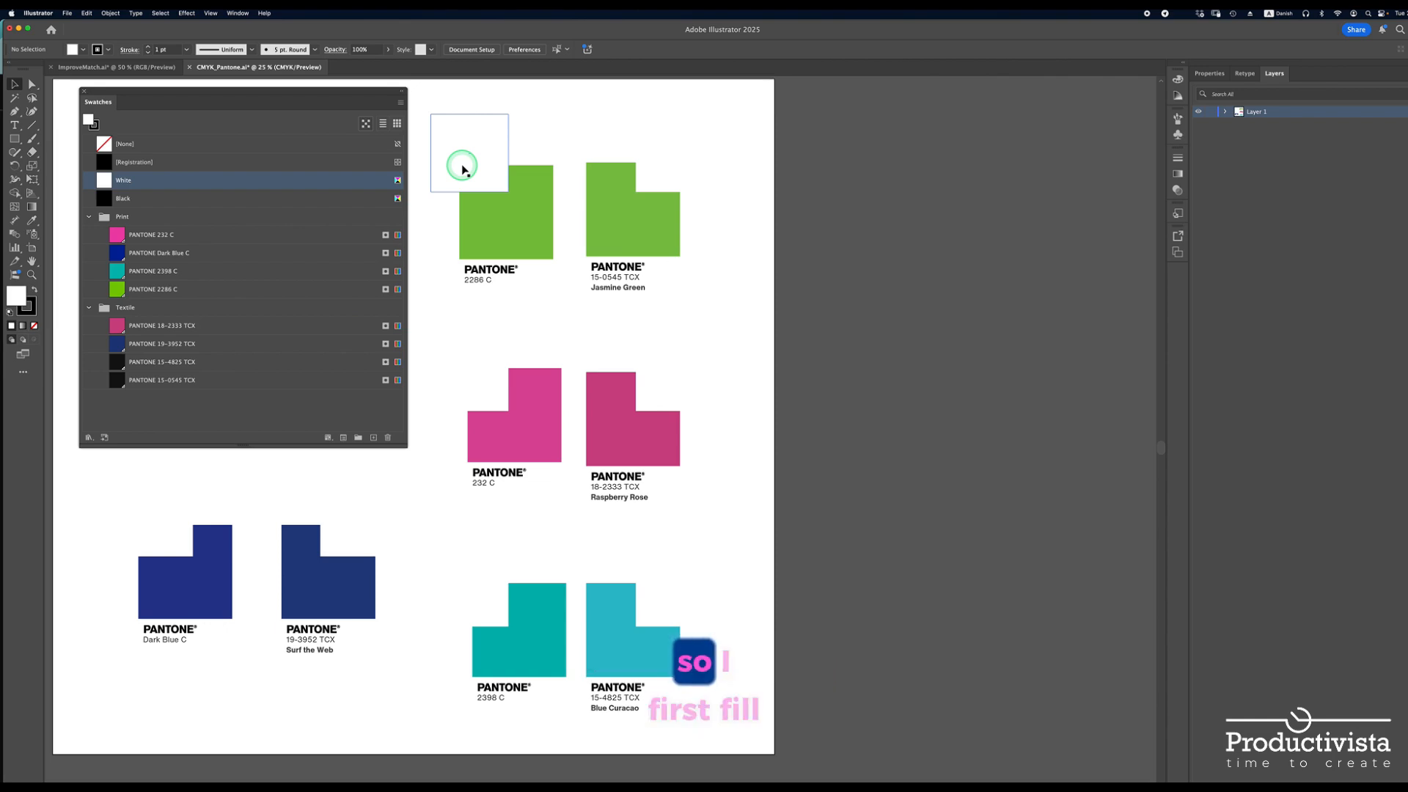
click(461, 167)
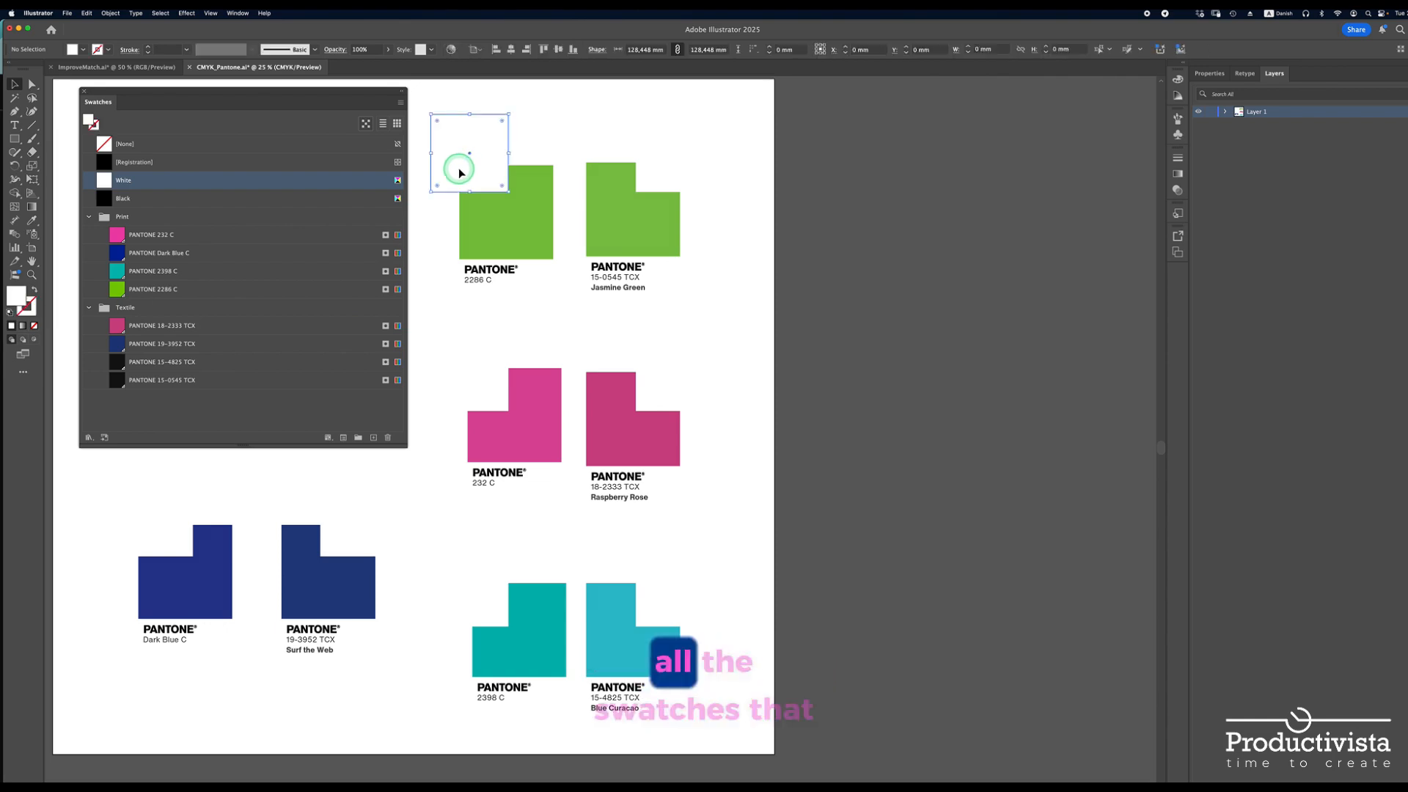
click(117, 290)
click(117, 236)
click(116, 291)
click(484, 394)
click(117, 235)
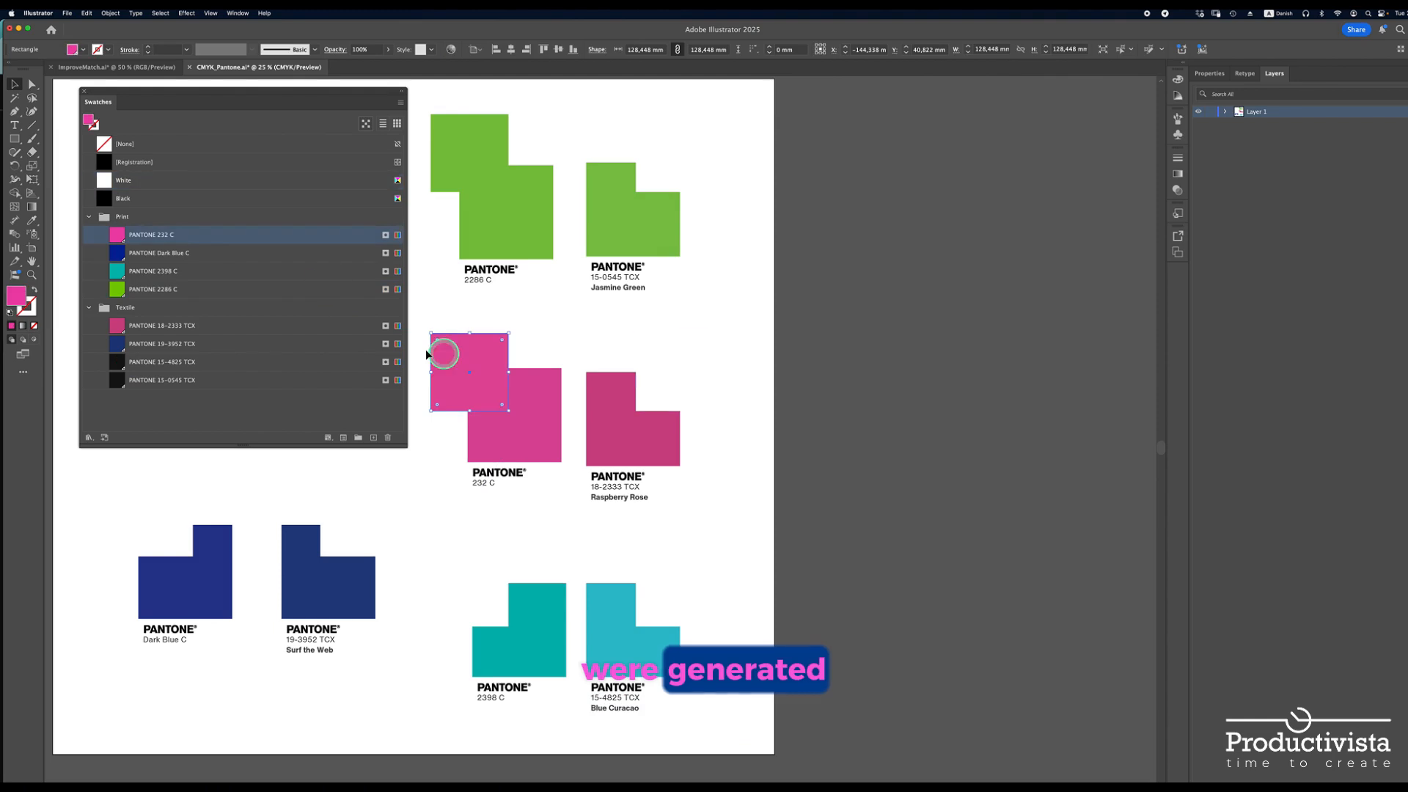
Fill the squares over the Raspberry Rose, Dark Blue C, Surf the Web and 2398 C chips with their matching Pantone swatches
click(675, 372)
click(118, 327)
click(154, 517)
click(117, 255)
click(359, 517)
click(118, 344)
click(119, 274)
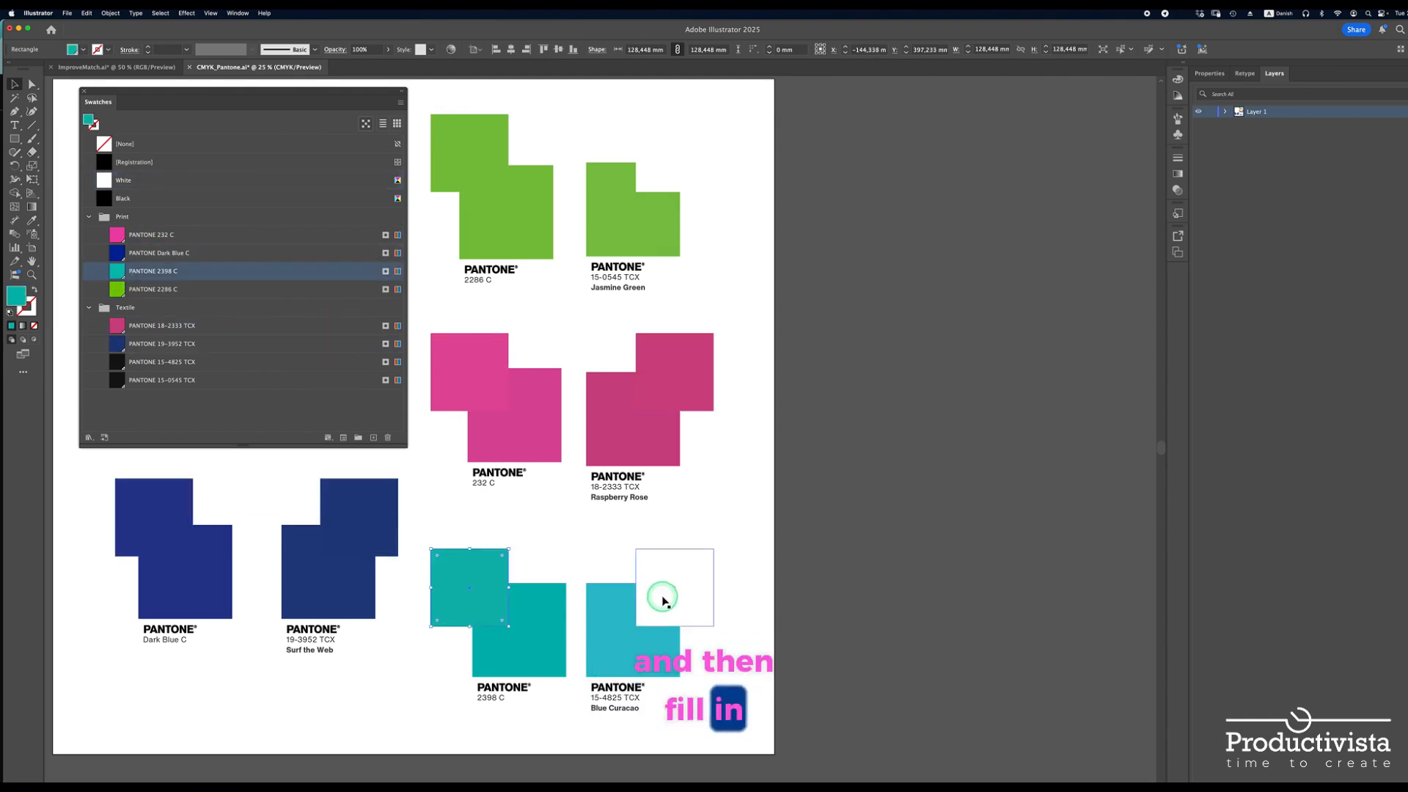
Color the squares over the Jasmine Green and Blue Curacao chips by sampling each chip with the Eyedropper
click(33, 220)
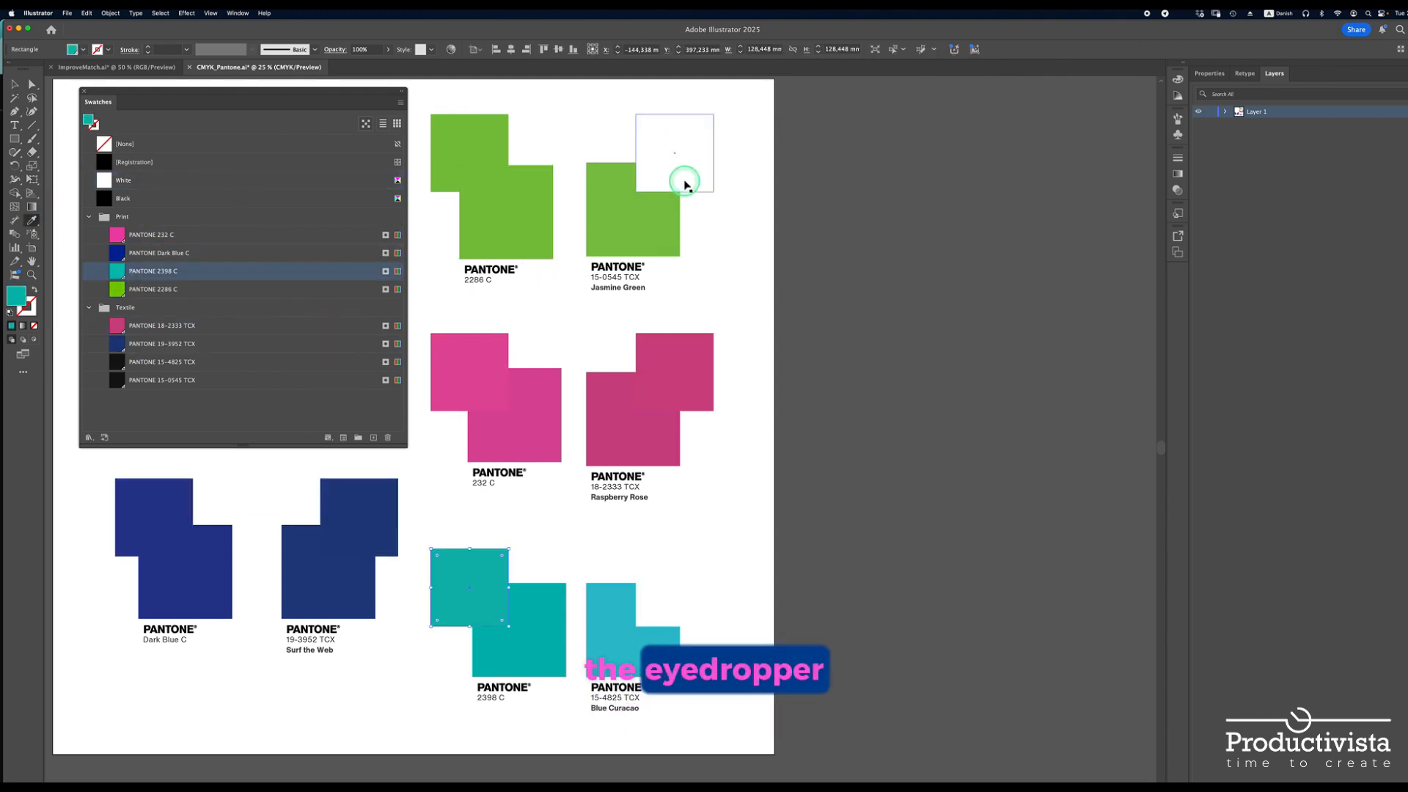
super+click(676, 173)
click(609, 213)
super+click(673, 590)
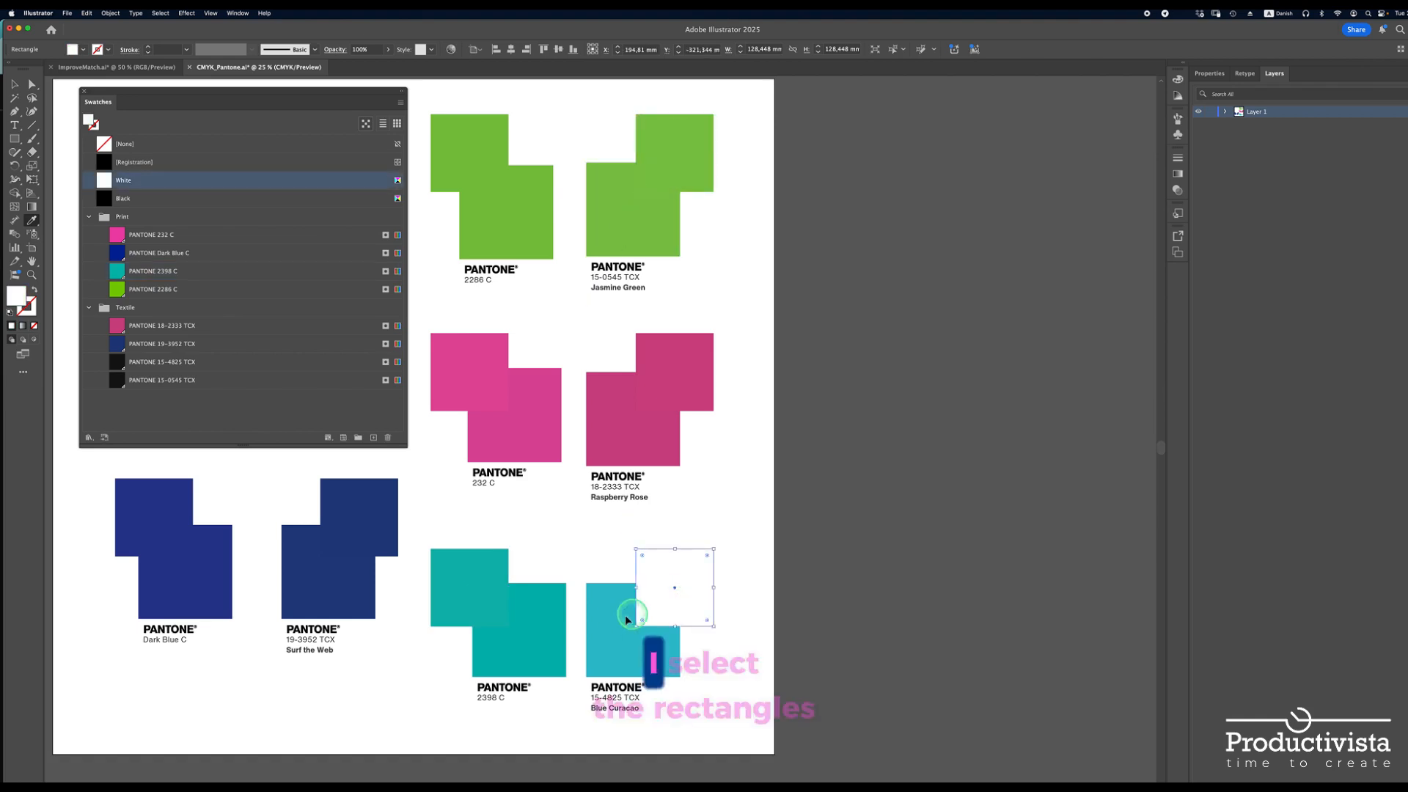
click(621, 625)
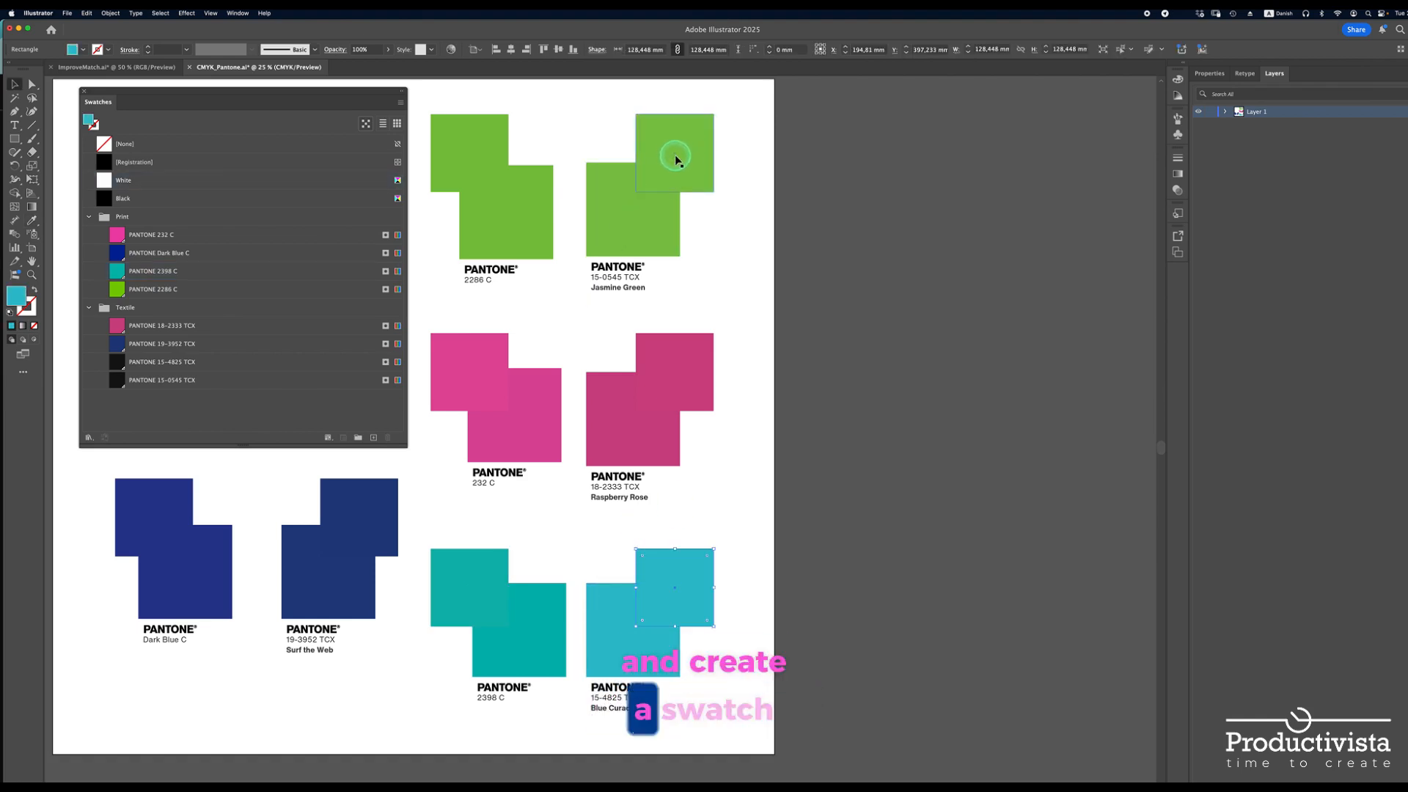
Create a new swatch group from the sampled green and blue squares and enlarge the swatch list to show it
shift+super+click(676, 159)
click(358, 437)
click(781, 472)
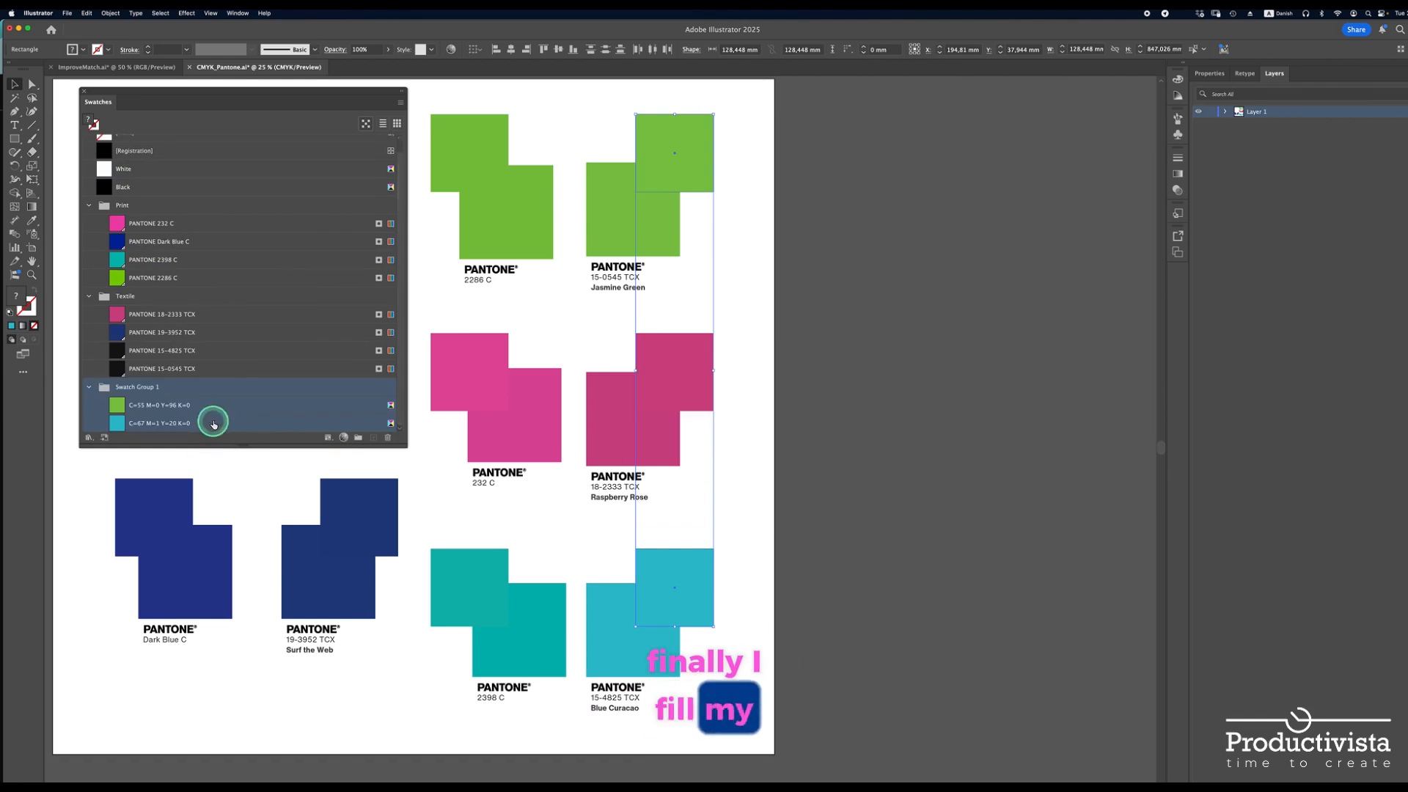
drag(236, 461, 235, 465)
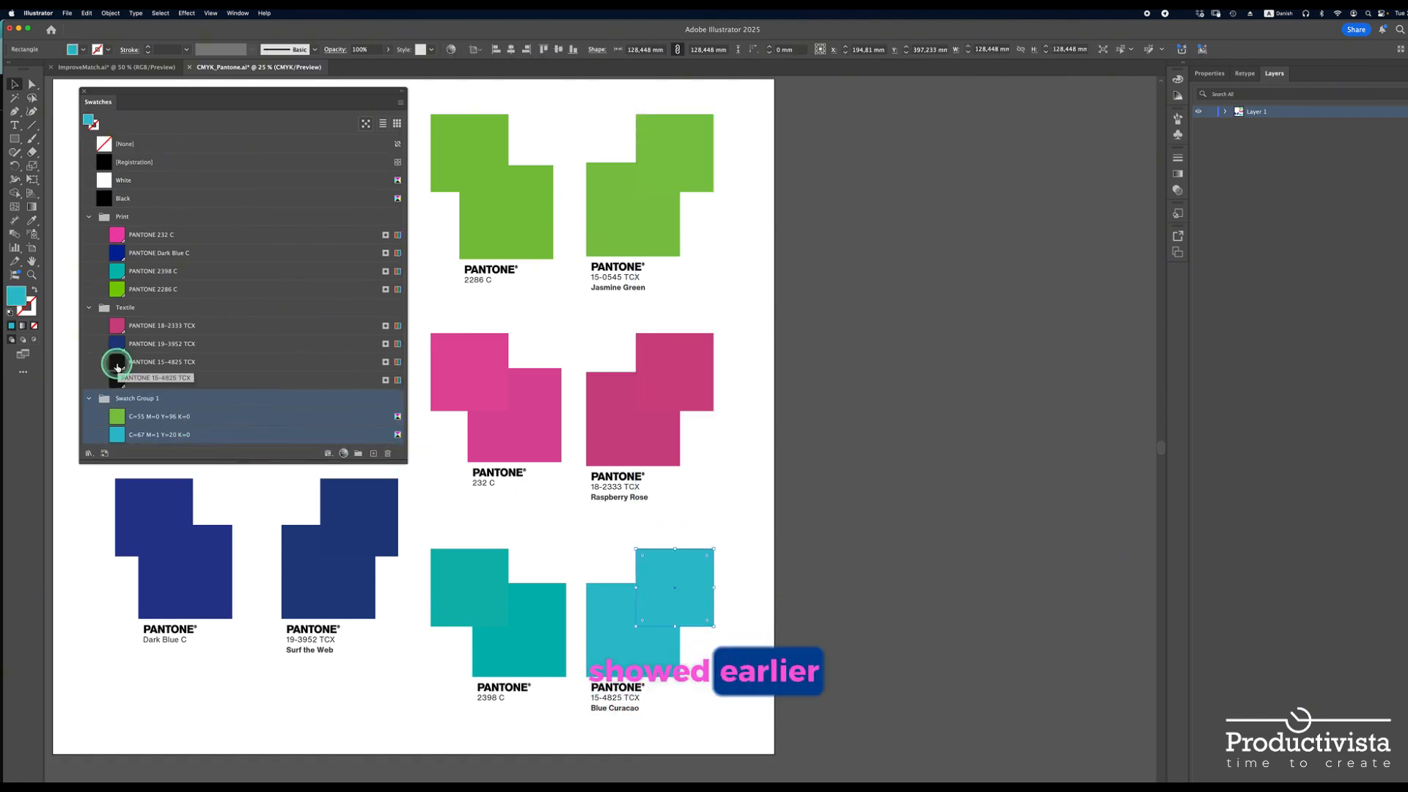
Fill the Blue Curacao and Jasmine Green squares with PANTONE 15-4825 TCX and 15-0545 TCX, and replace those swatches with the sampled blue and green
click(156, 356)
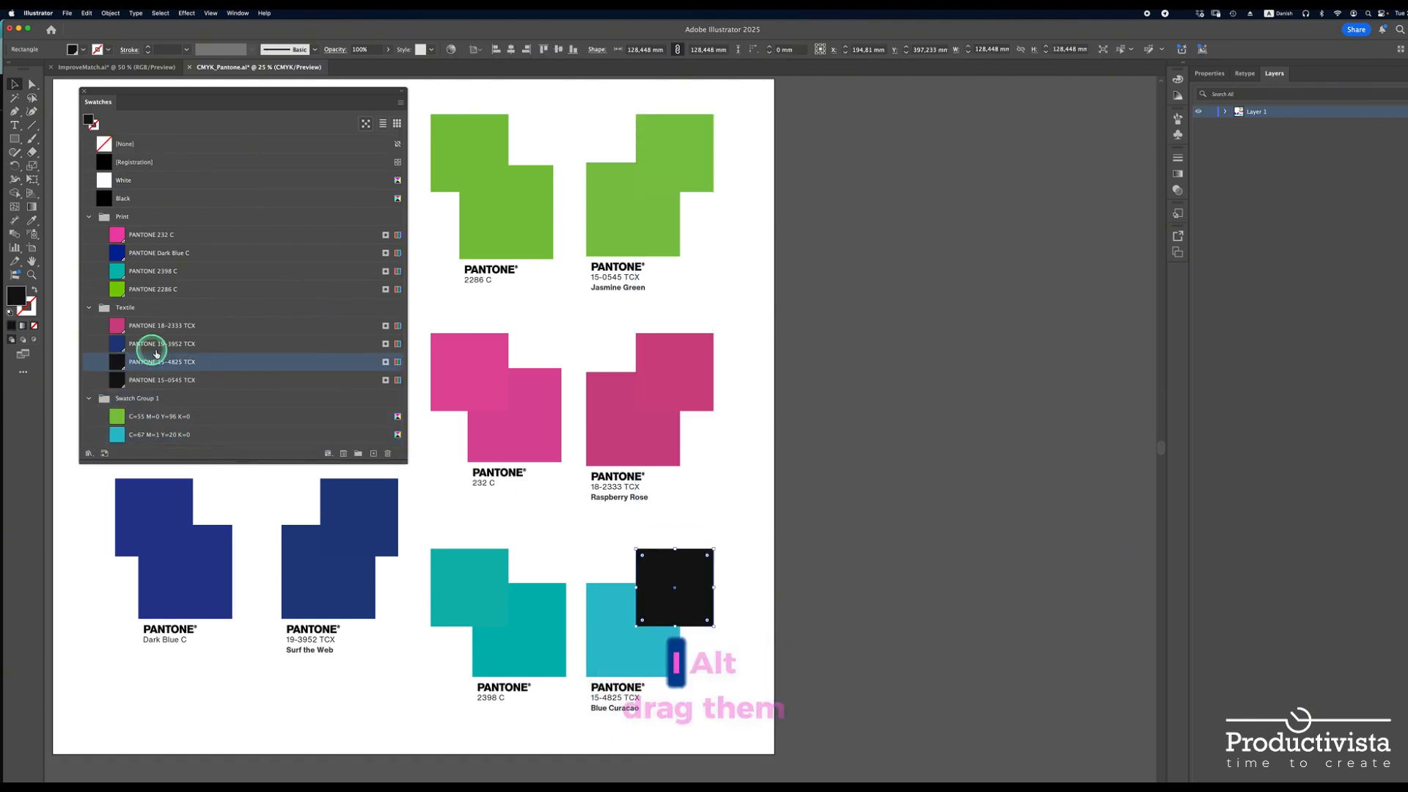
click(801, 559)
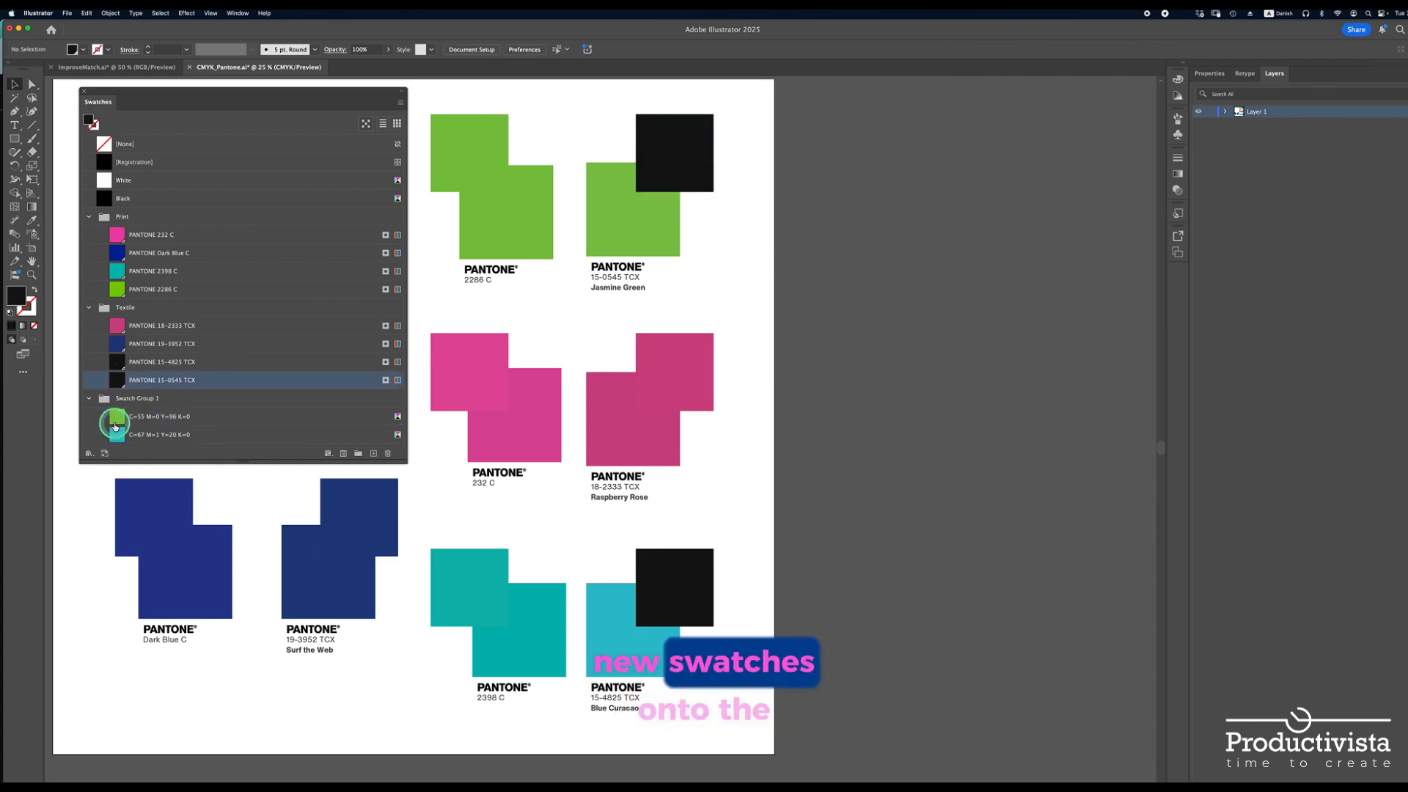
drag(115, 426, 116, 361)
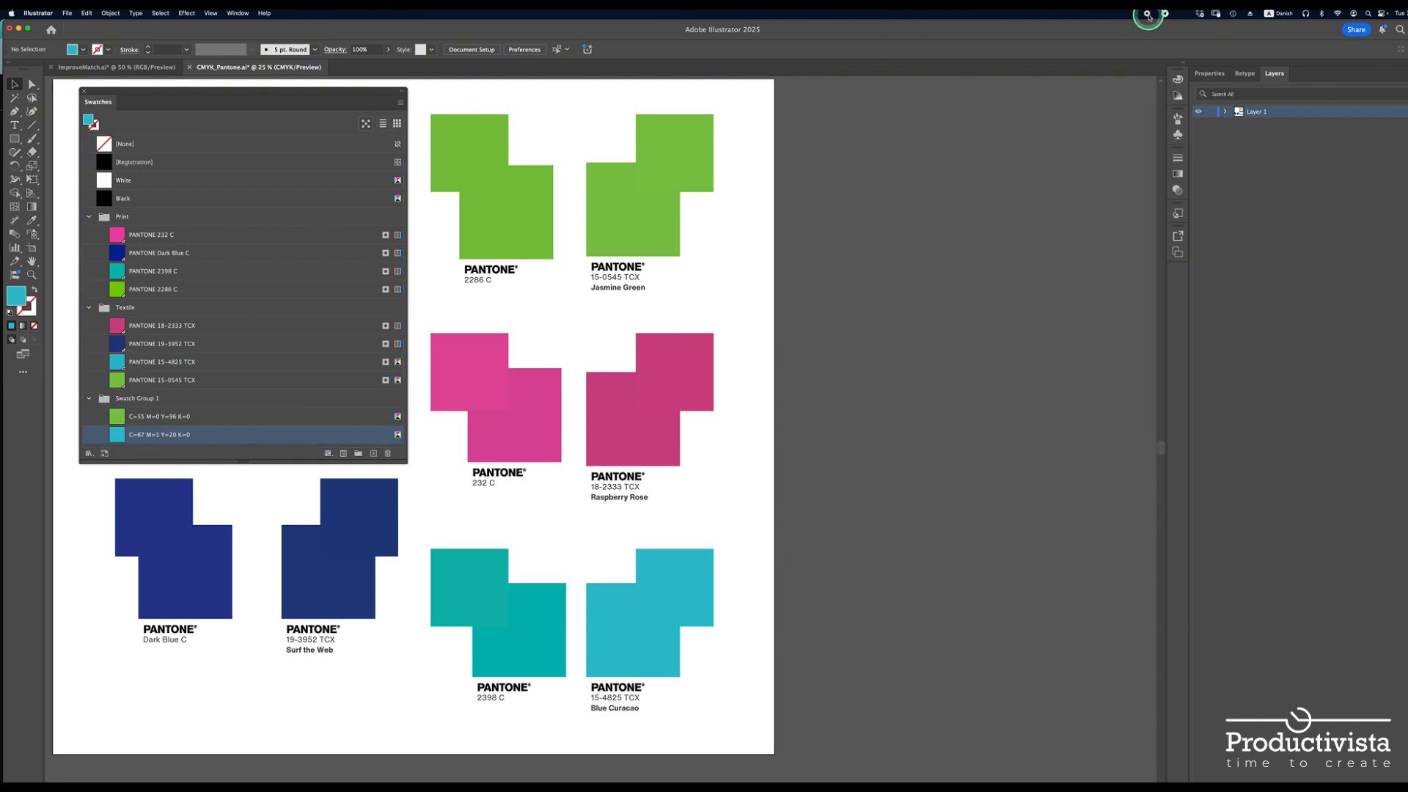